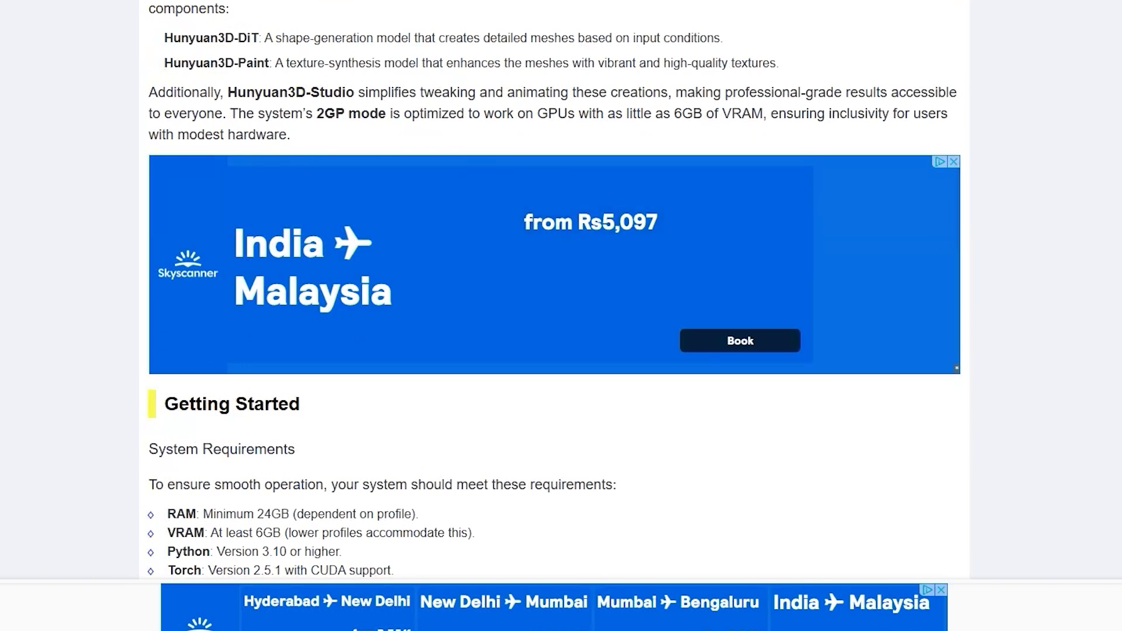
Read the system requirements and the start of the installation steps in the Hunyuan3D guide
scroll(554, 292, "down", 7)
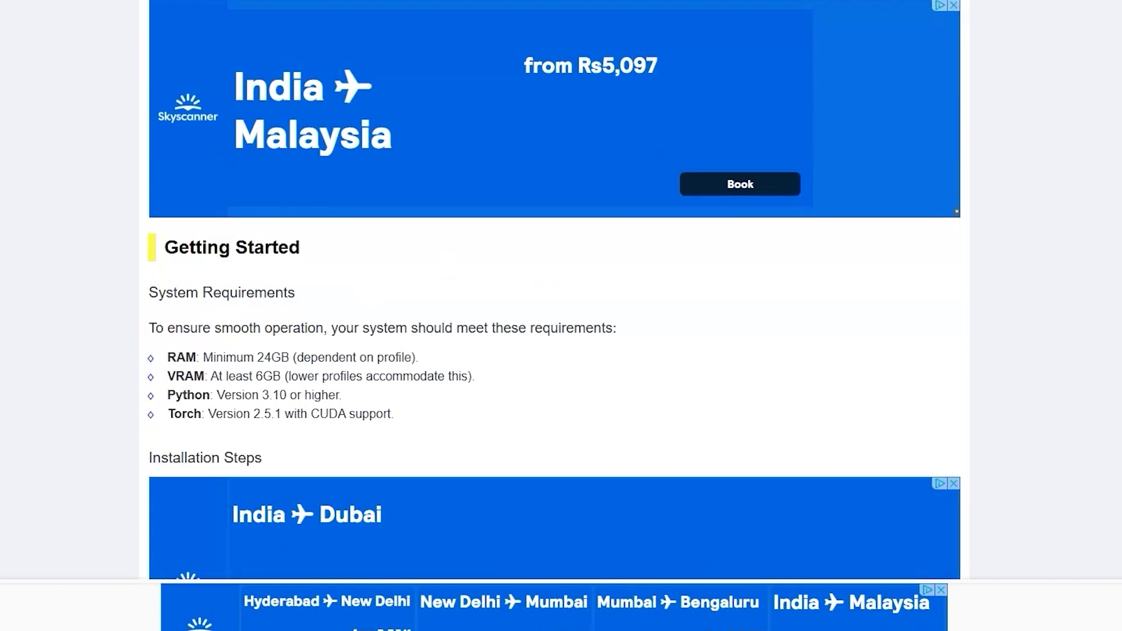
scroll(561, 316, "up", 1)
scroll(561, 316, "down", 5)
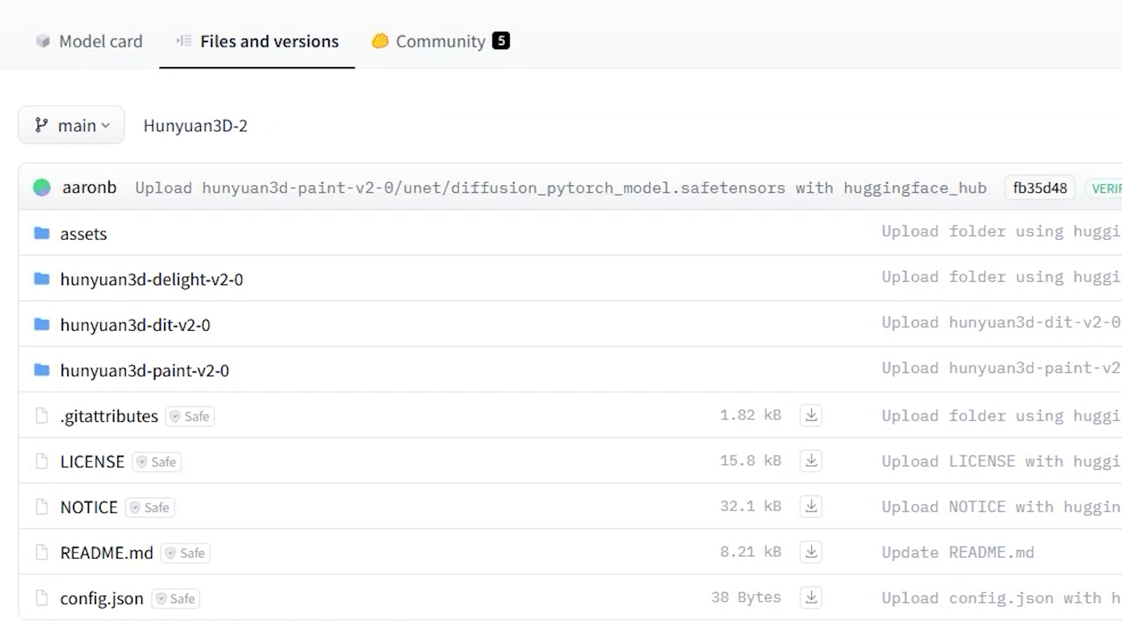
Examine the hunyuan3d-delight-v2-0, hunyuan3d-dit-v2-0 and hunyuan3d-paint-v2-0 folders in the Hunyuan3D-2 model repository
left_click_drag(60, 280, 244, 280)
left_click_drag(60, 324, 210, 325)
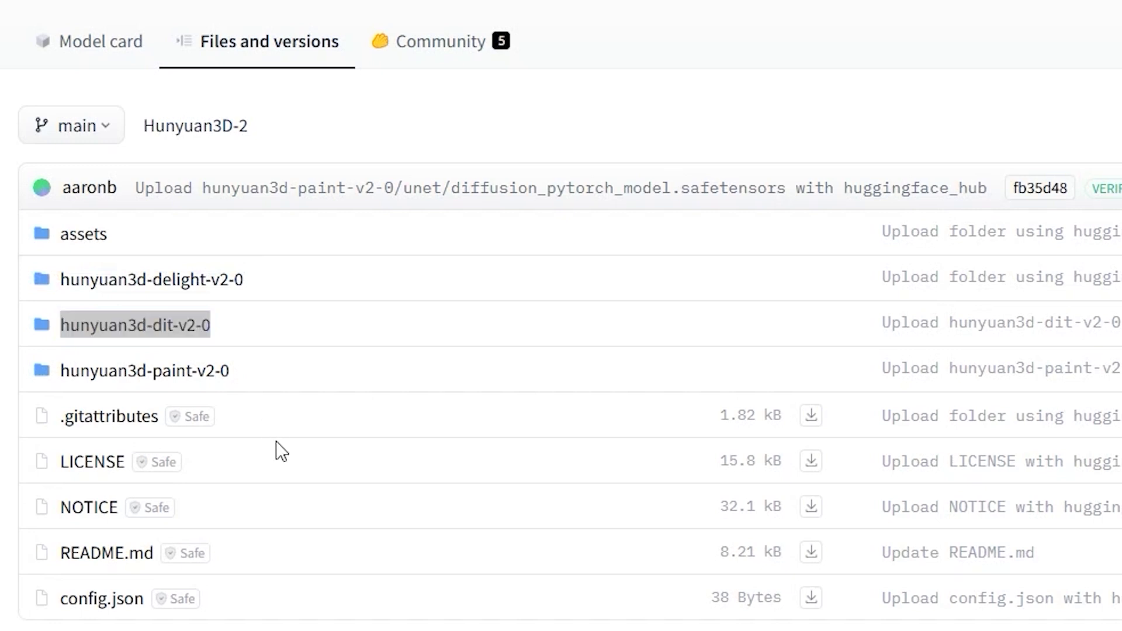
left_click_drag(61, 370, 229, 370)
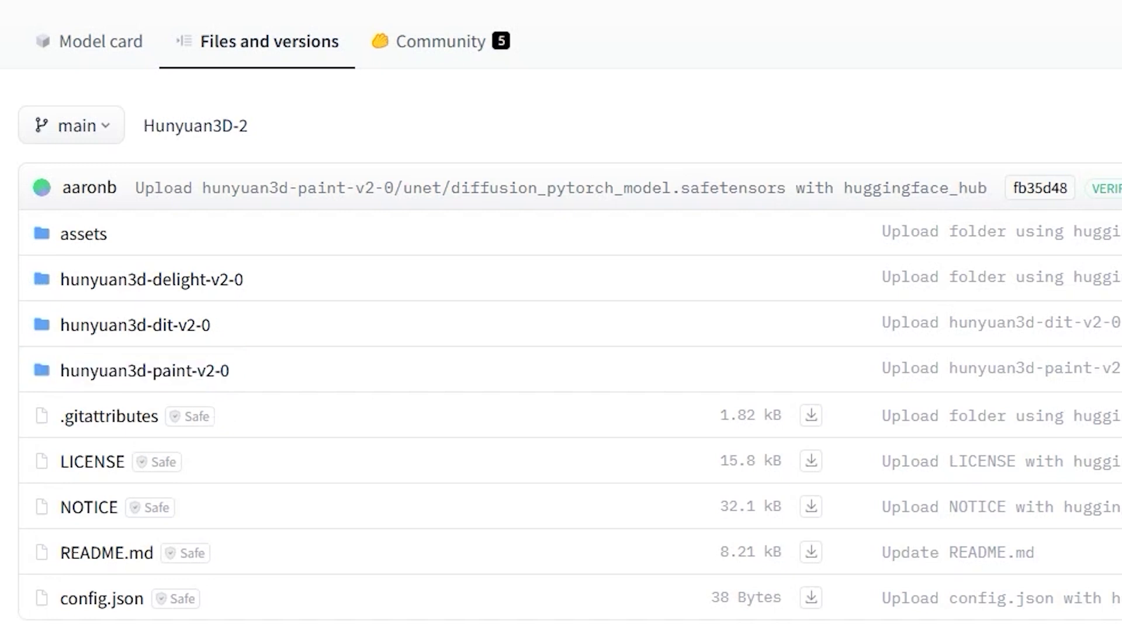
left_click_drag(60, 280, 212, 324)
left_click_drag(60, 371, 230, 370)
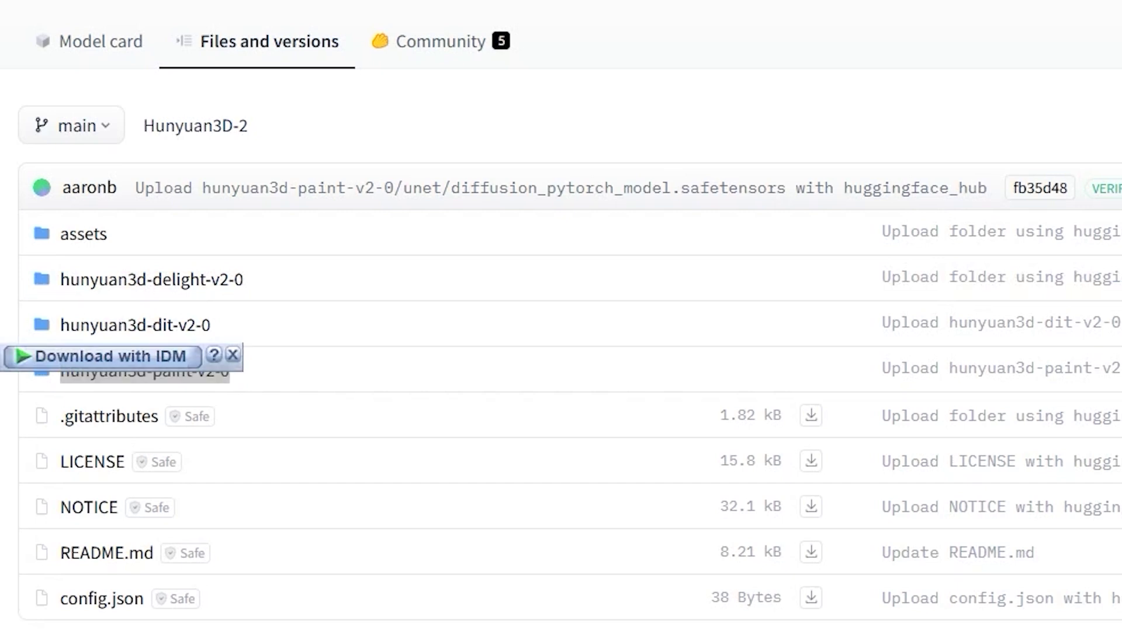
left_click_drag(60, 370, 230, 371)
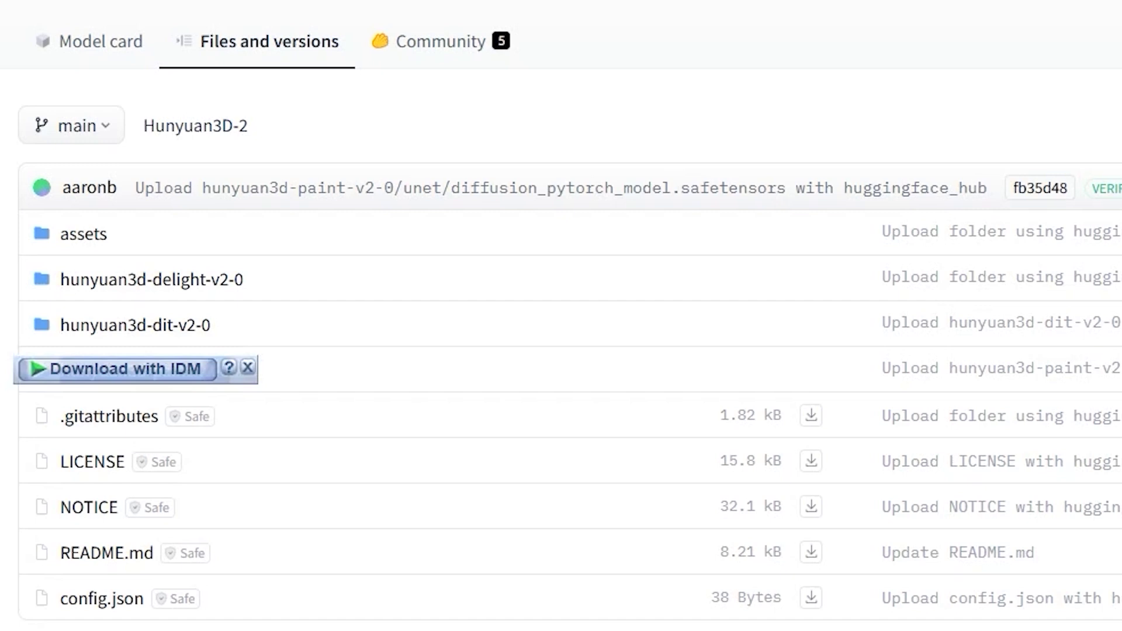
Request the download of hunyuan3d-dit-v2-0-fp16.safetensors from the Hunyuan3D-2_safetensors repository, with ComfyUI\models\diffusion_models as the save folder
left_click(175, 2)
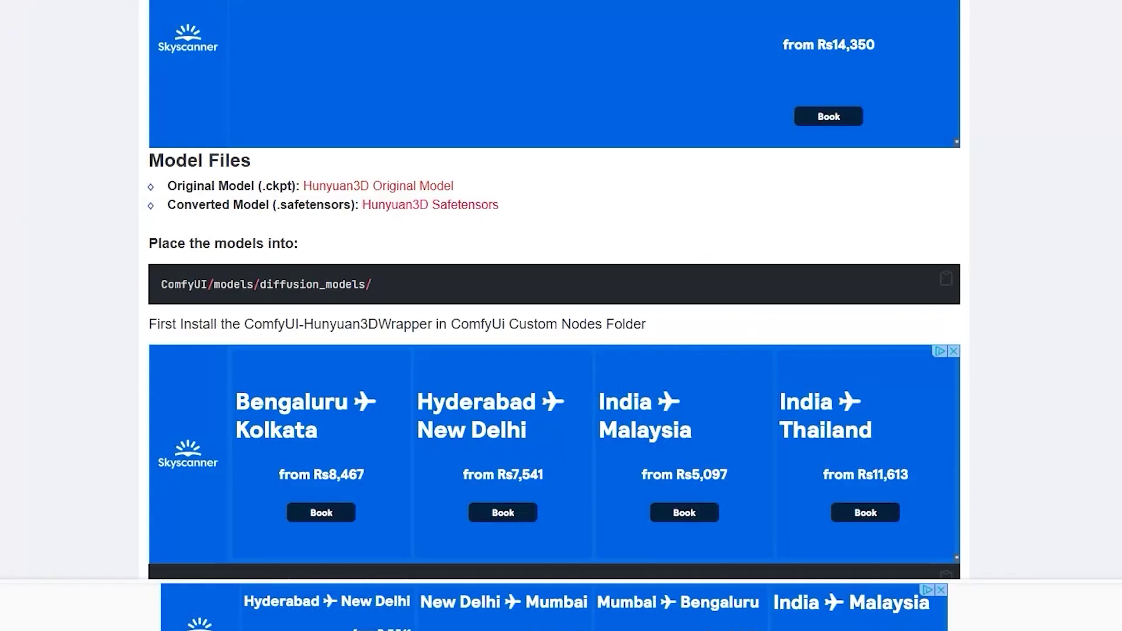
scroll(554, 316, "down", 1)
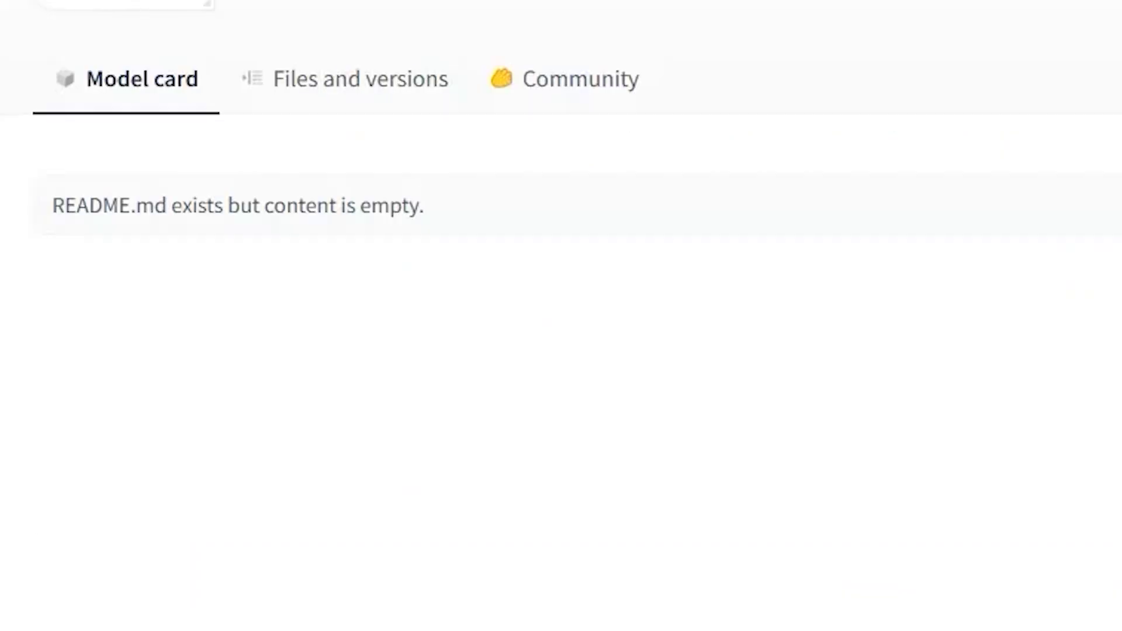
left_click(360, 79)
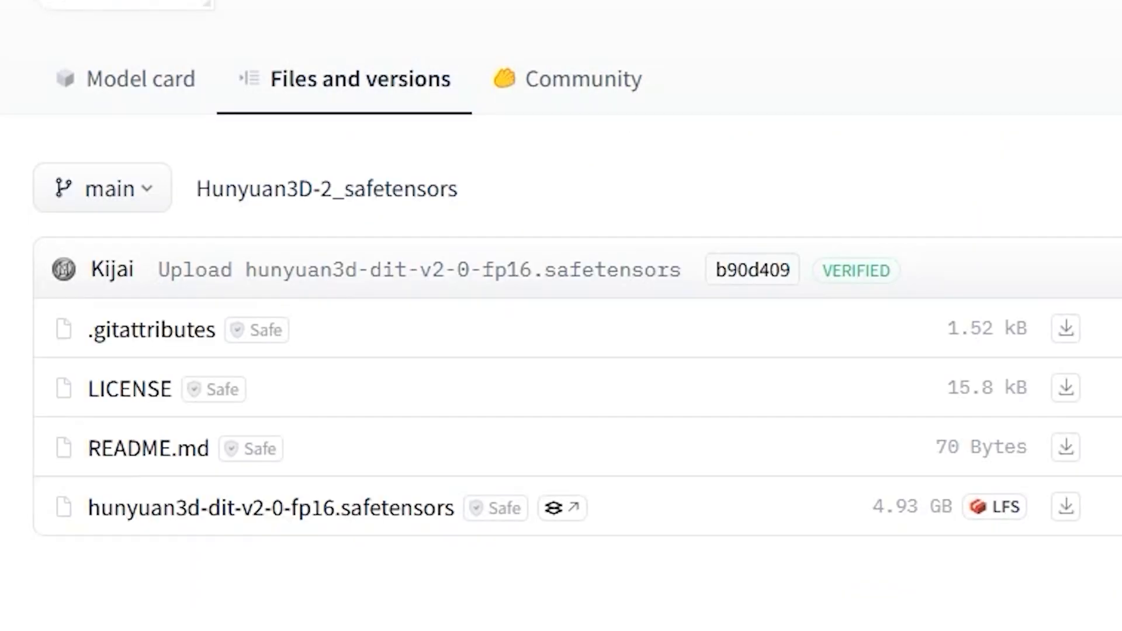
left_click_drag(87, 508, 453, 507)
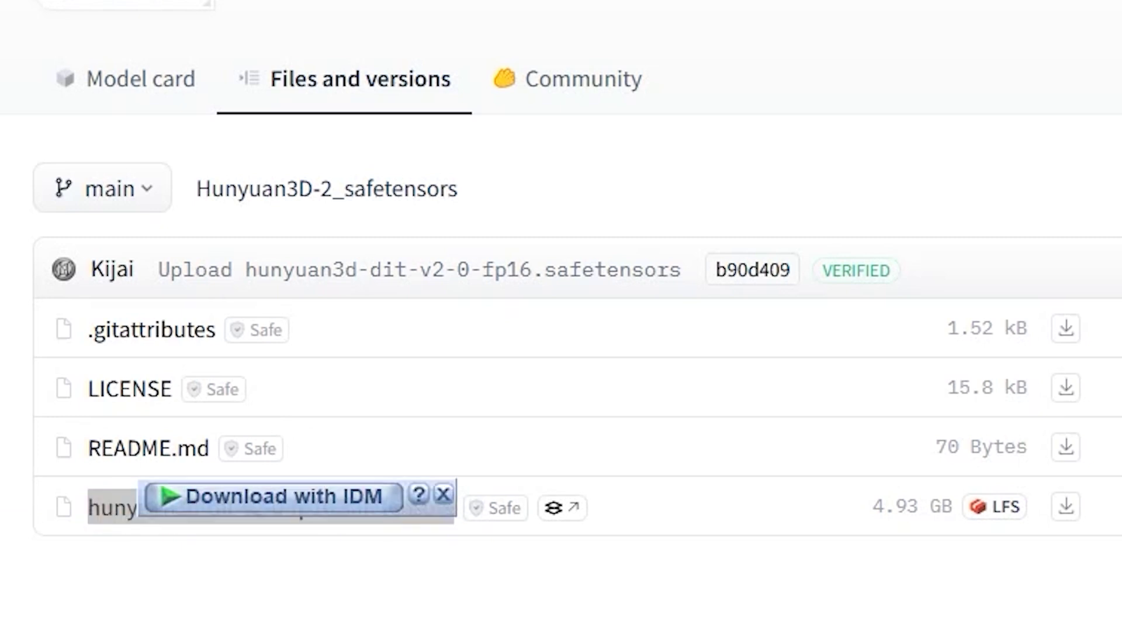
left_click_drag(873, 506, 917, 506)
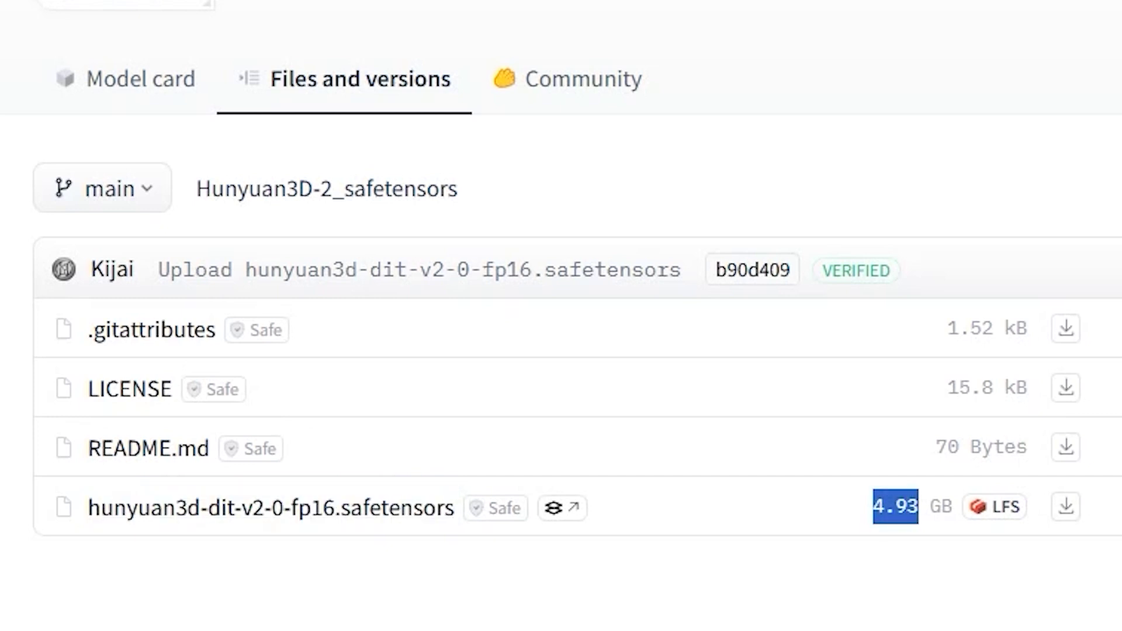
left_click(1065, 506)
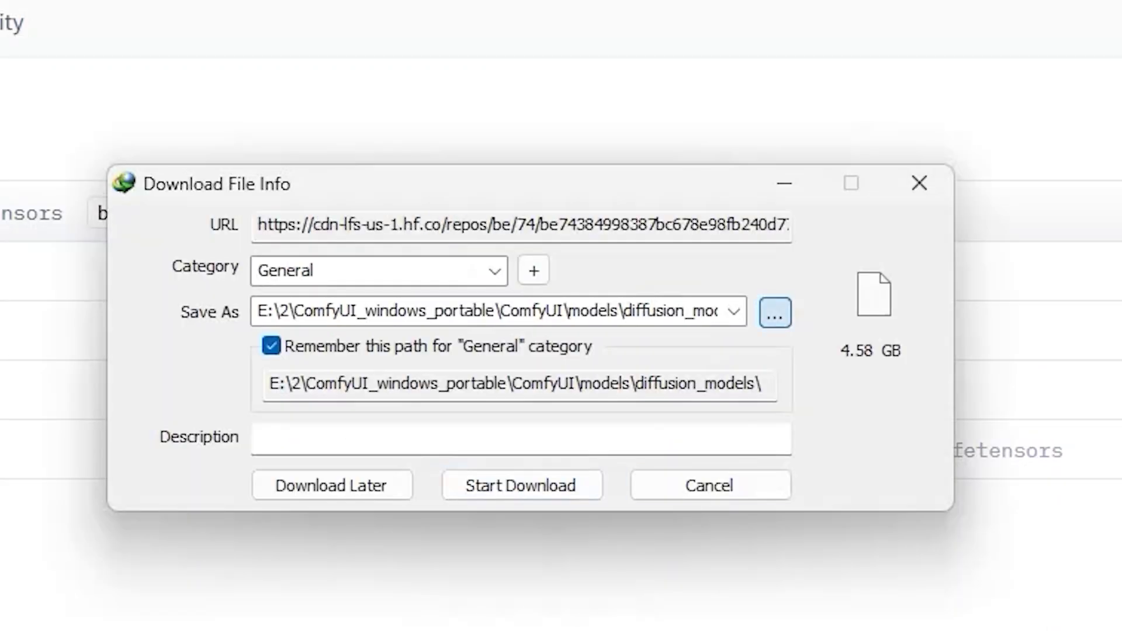
left_click(774, 312)
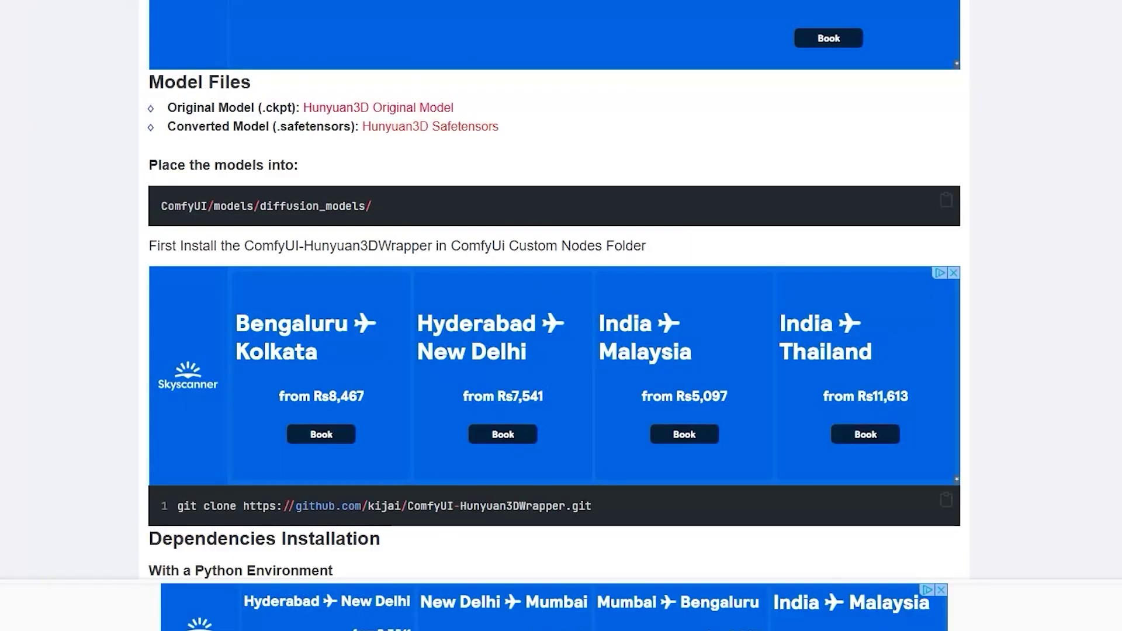
Open a command prompt in the ComfyUI custom_nodes folder and move its window clear of the guide's commands
scroll(553, 315, "down", 5)
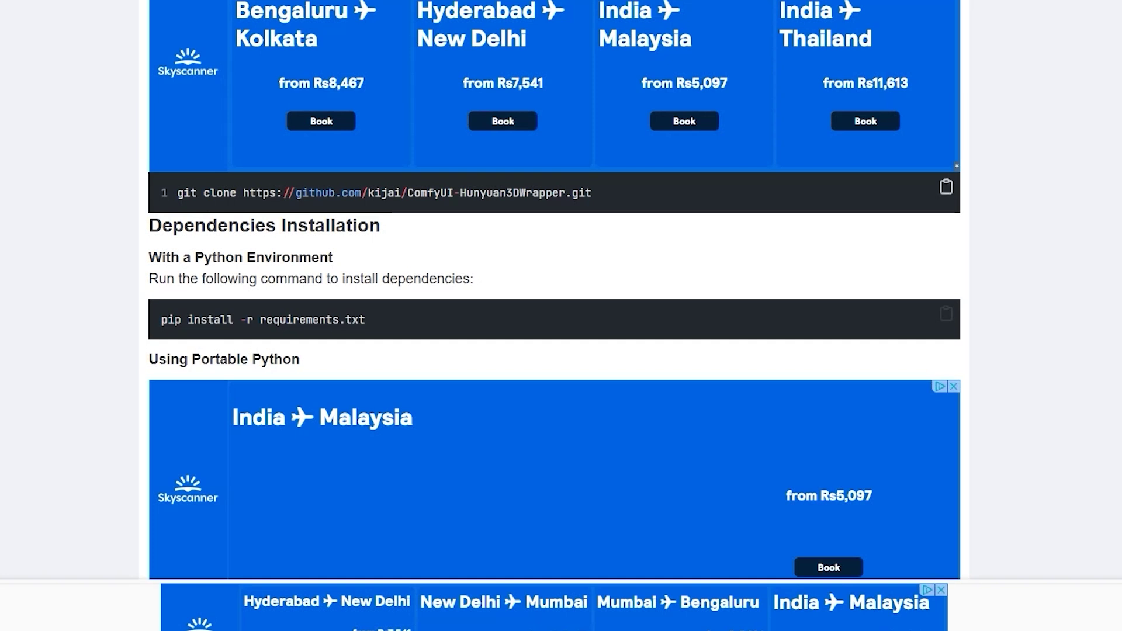
key("alt+Tab")
left_click(667, 26)
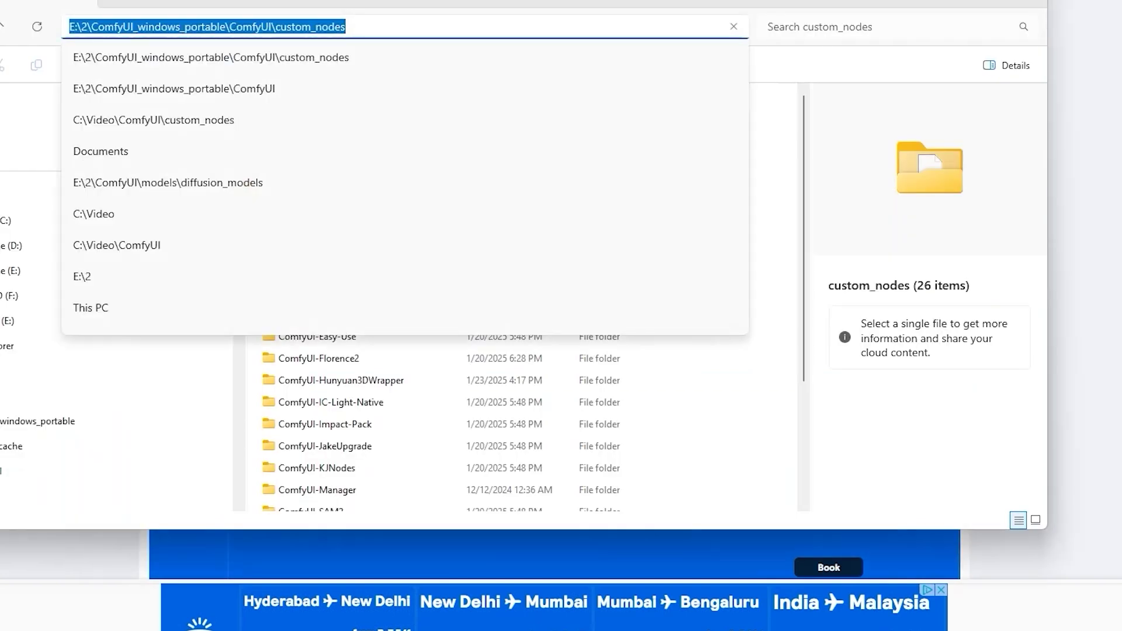
type("c")
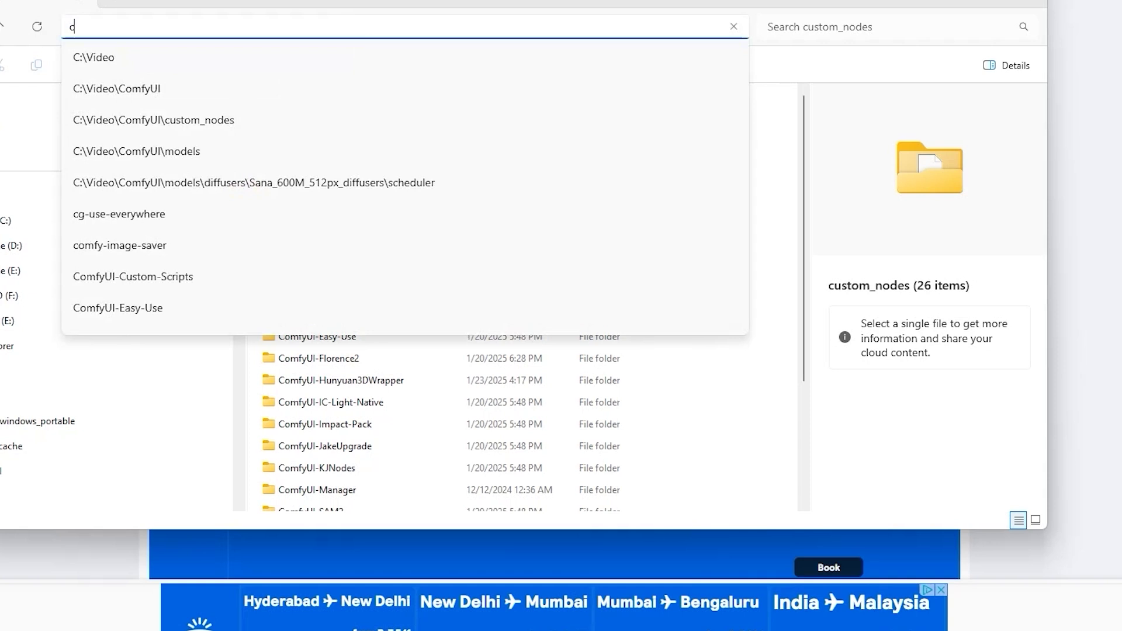
type("md")
key("Return")
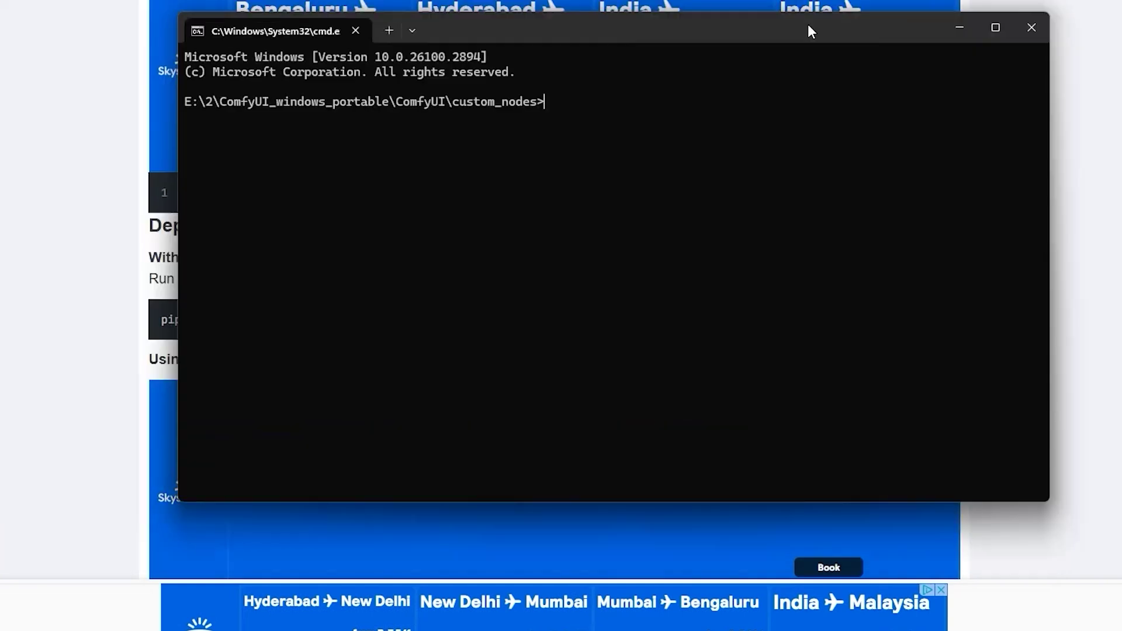
left_click_drag(808, 24, 1042, 99)
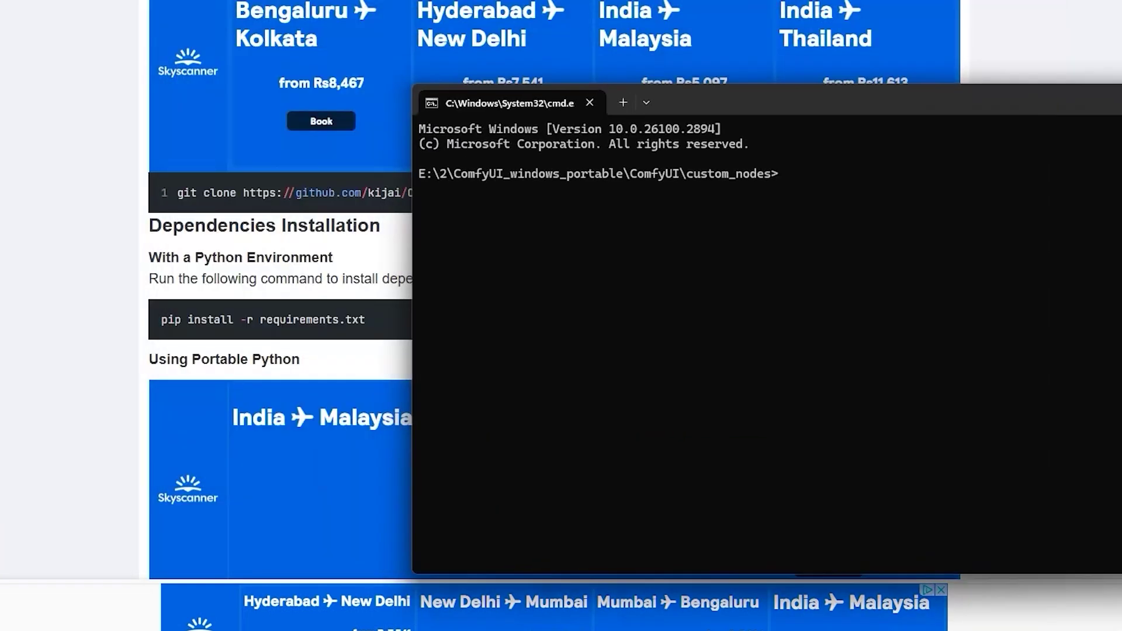
key("alt+Tab")
key("alt+Tab")
key("ctrl+v")
key("Return")
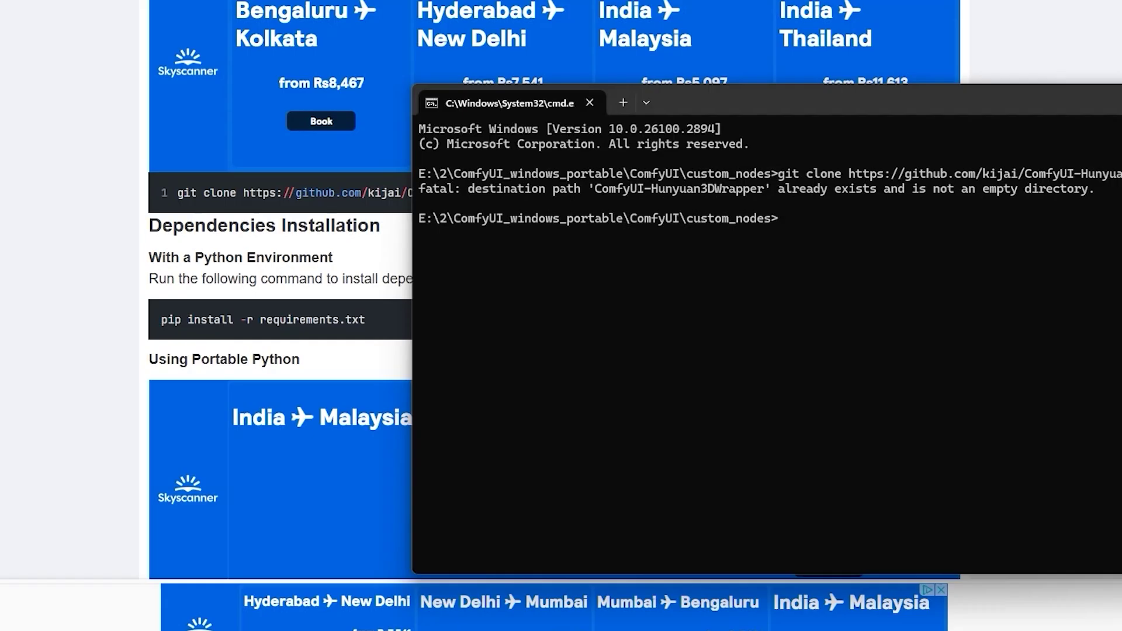
left_click(1006, 48)
Find the guide's dependency instructions for a Python environment and open the ComfyUI-Hunyuan3DWrapper folder inside custom_nodes
scroll(1006, 48, "down", 1)
scroll(553, 292, "down", 1)
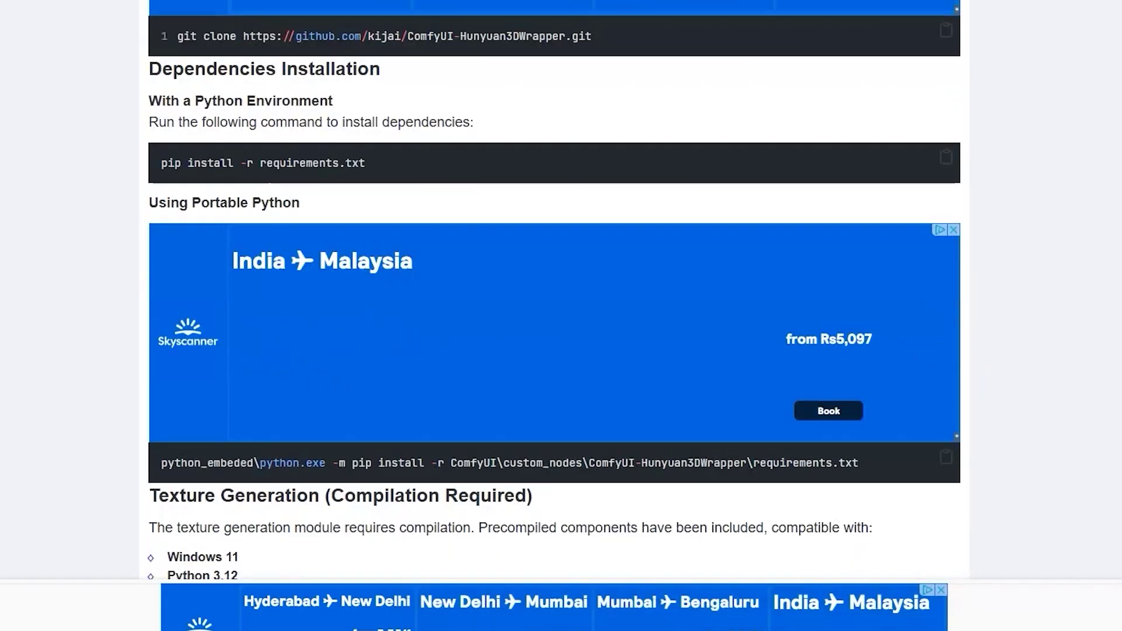
left_click_drag(149, 100, 333, 100)
left_click(161, 163)
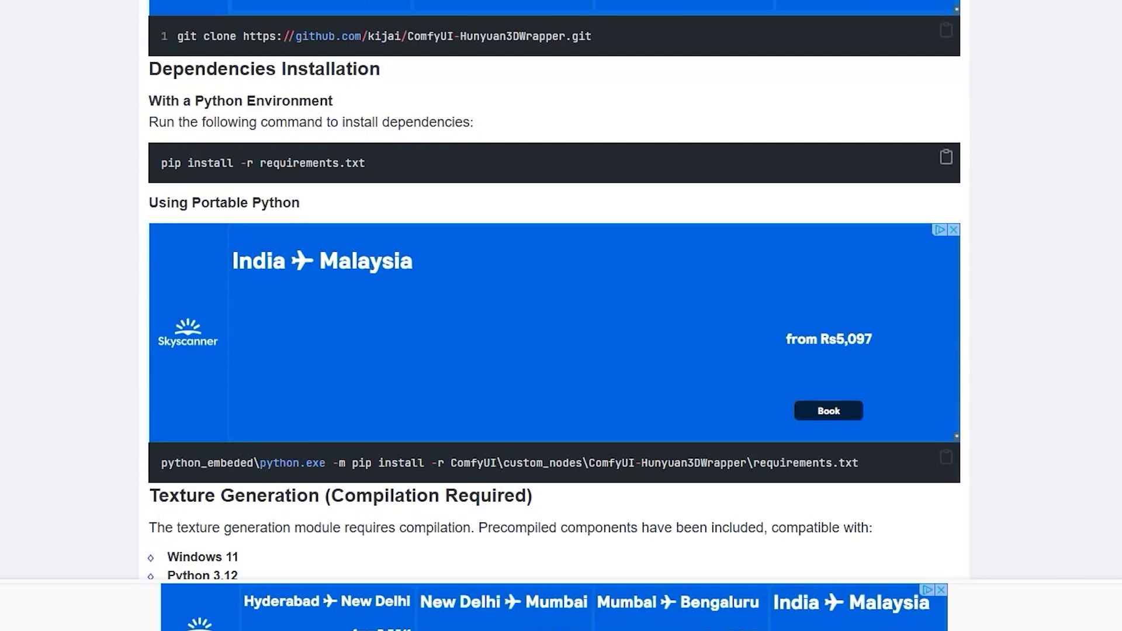
mouse_move(528, 630)
left_click(529, 602)
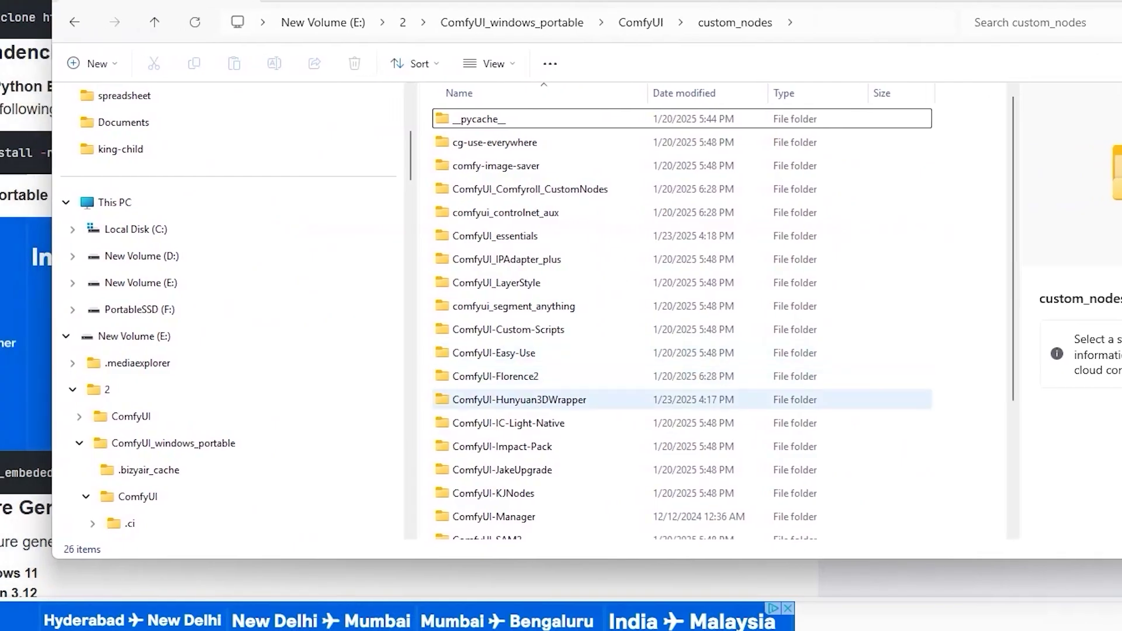
double_click(514, 399)
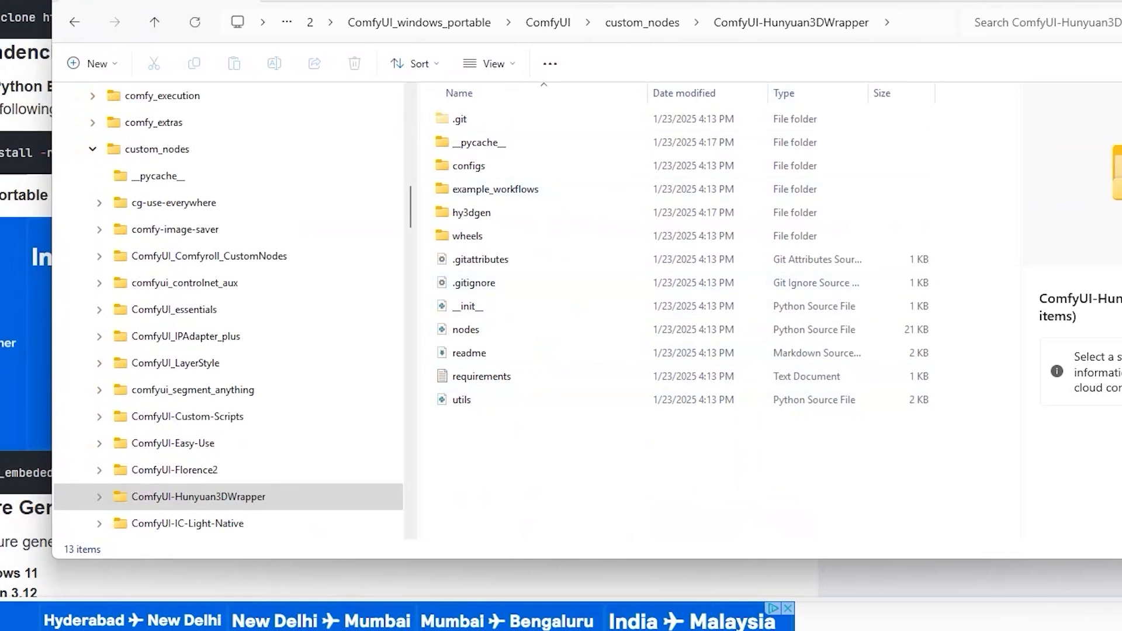
Open a command prompt in the ComfyUI-Hunyuan3DWrapper folder and position its window over the guide
left_click(917, 23)
type("cmd")
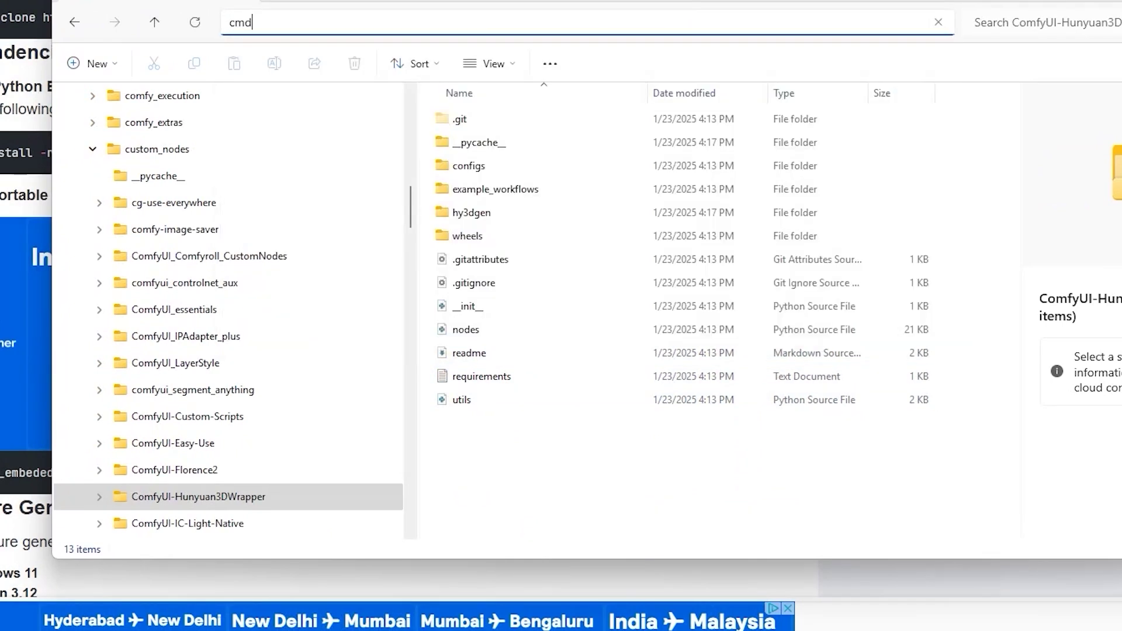
key("Return")
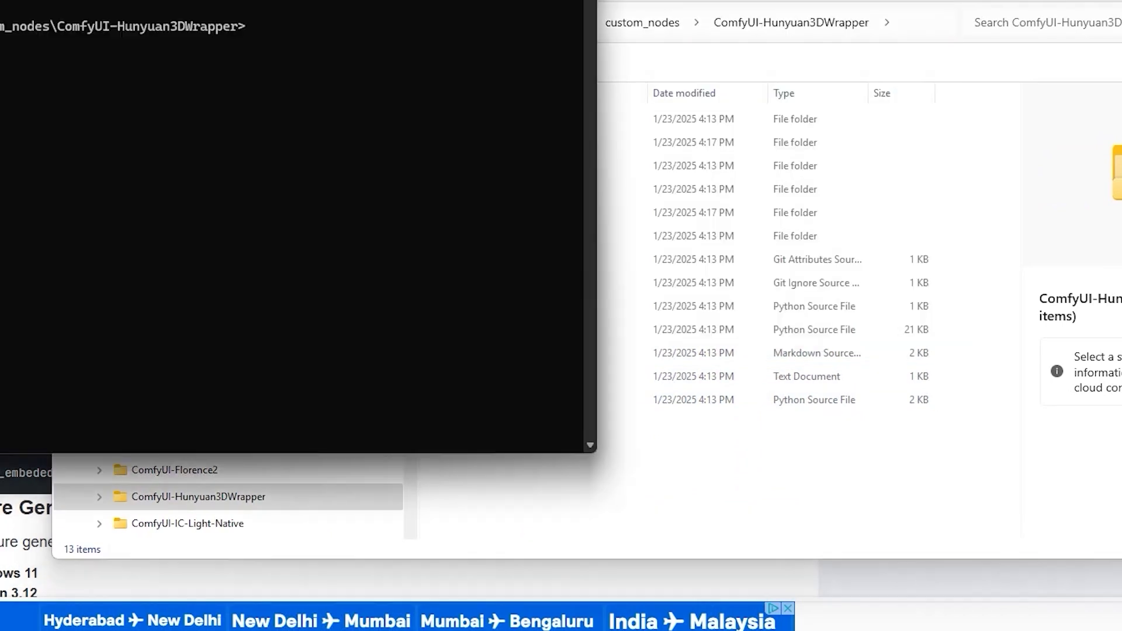
left_click_drag(409, 0, 673, 80)
left_click_drag(791, 0, 571, 93)
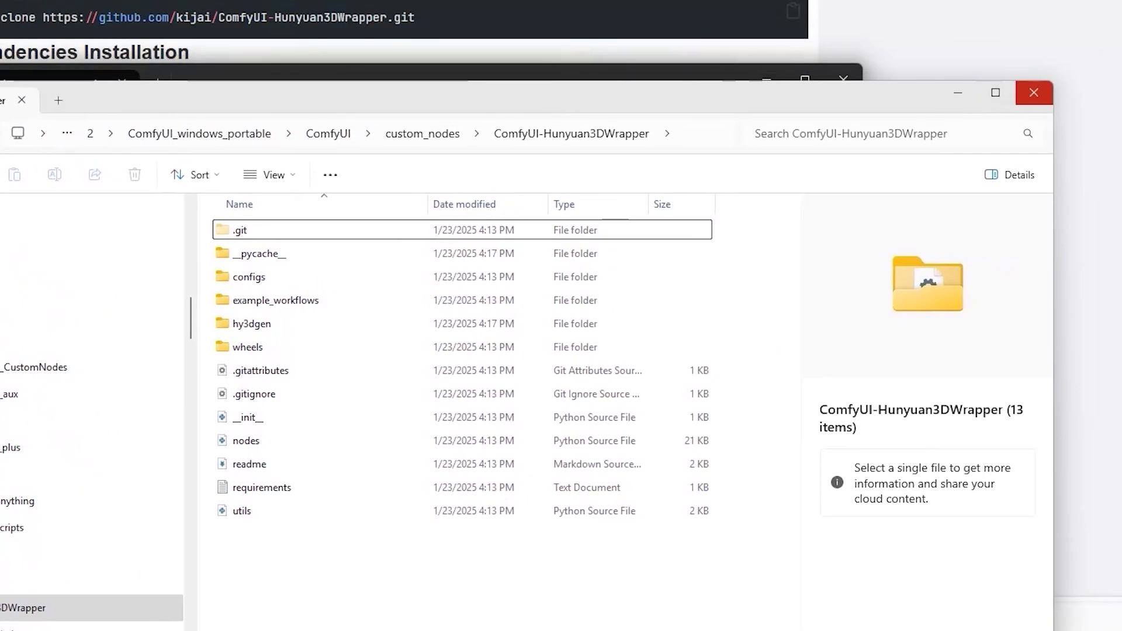
left_click(1034, 92)
left_click_drag(409, 80, 742, 65)
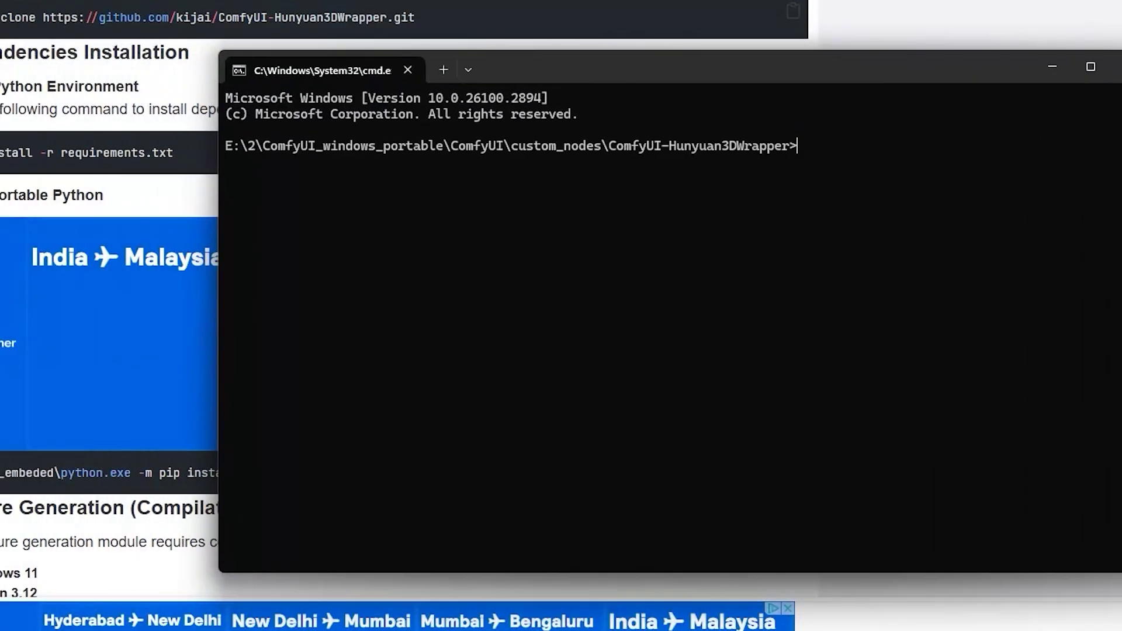
Copy the command pip install -r requirements.txt from the guide, run it in the wrapper folder's command prompt, and close the prompt
key("alt+Tab")
left_click(793, 146)
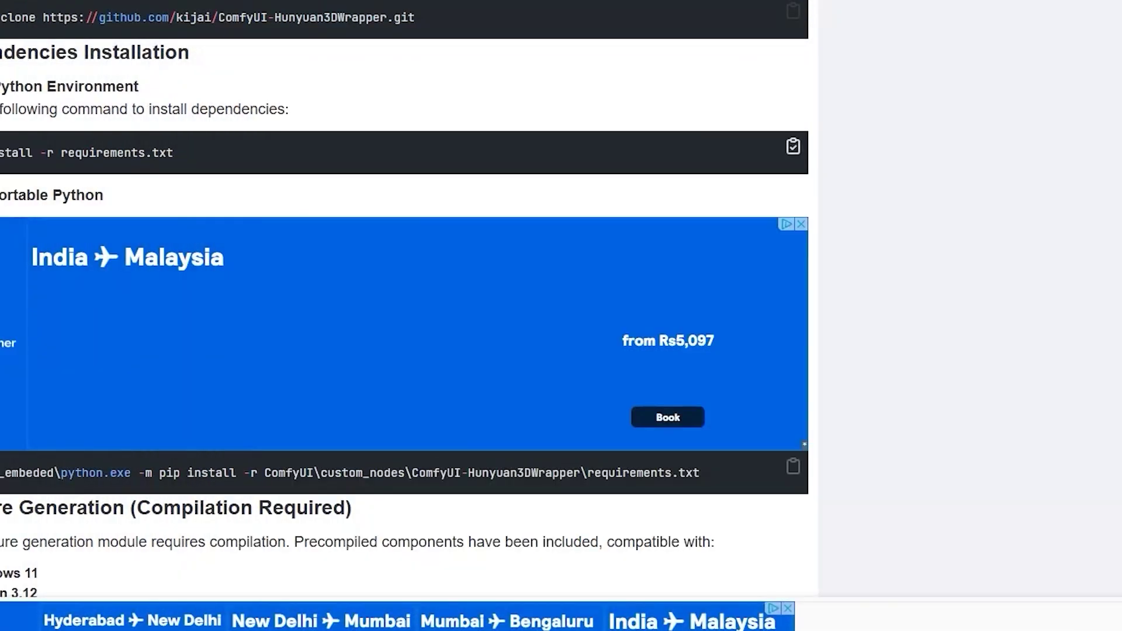
mouse_move(531, 629)
left_click(706, 605)
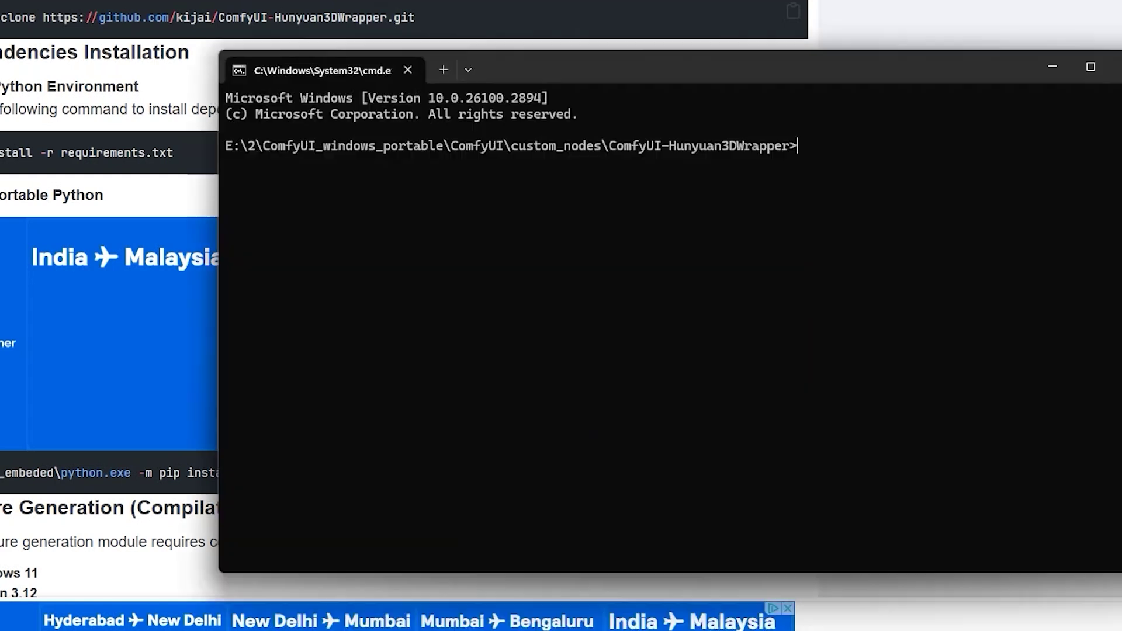
left_click_drag(704, 71, 644, 70)
key("ctrl+v")
key("Return")
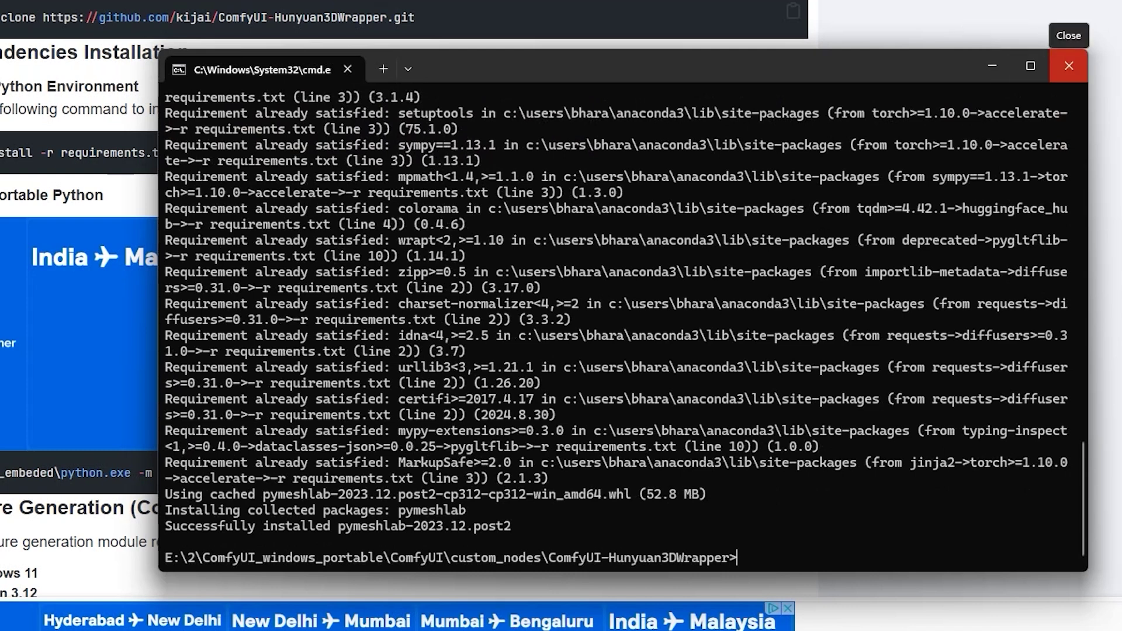
left_click(1068, 65)
Return to the ComfyUI-Hunyuan3DWrapper folder and copy the full path of its requirements text file
scroll(1069, 65, "down", 4)
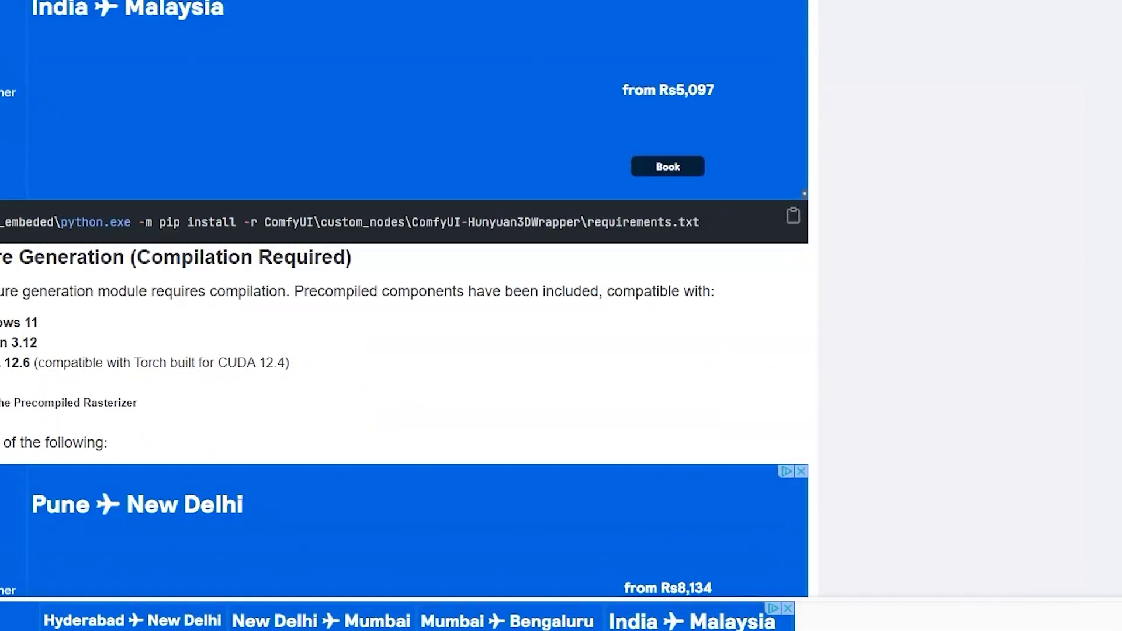
key("alt+Tab")
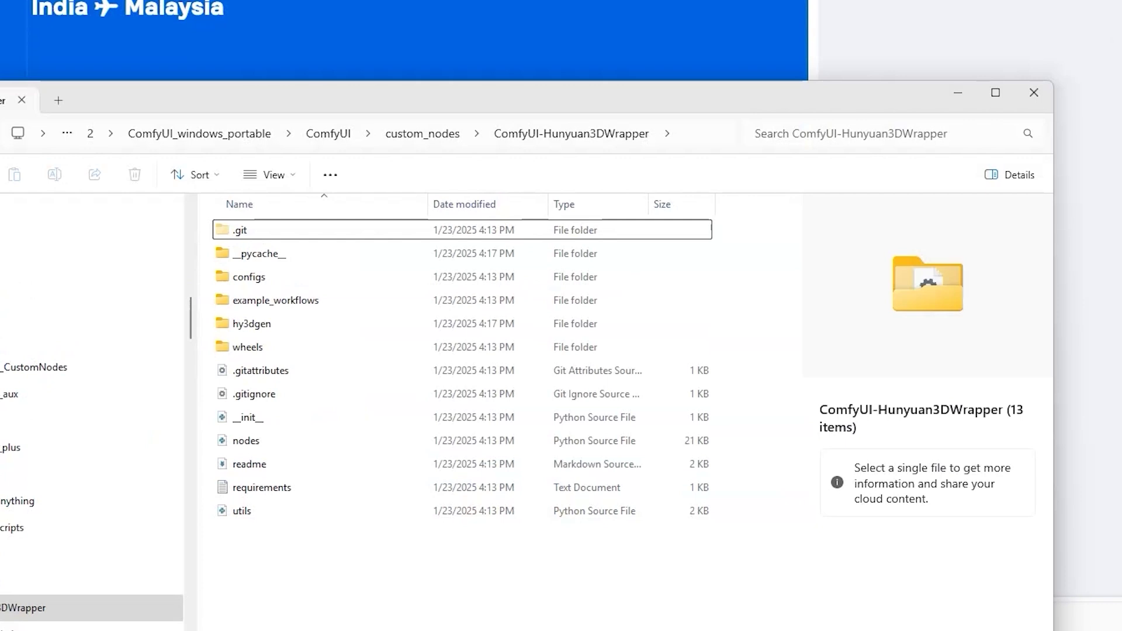
left_click_drag(734, 83, 979, 8)
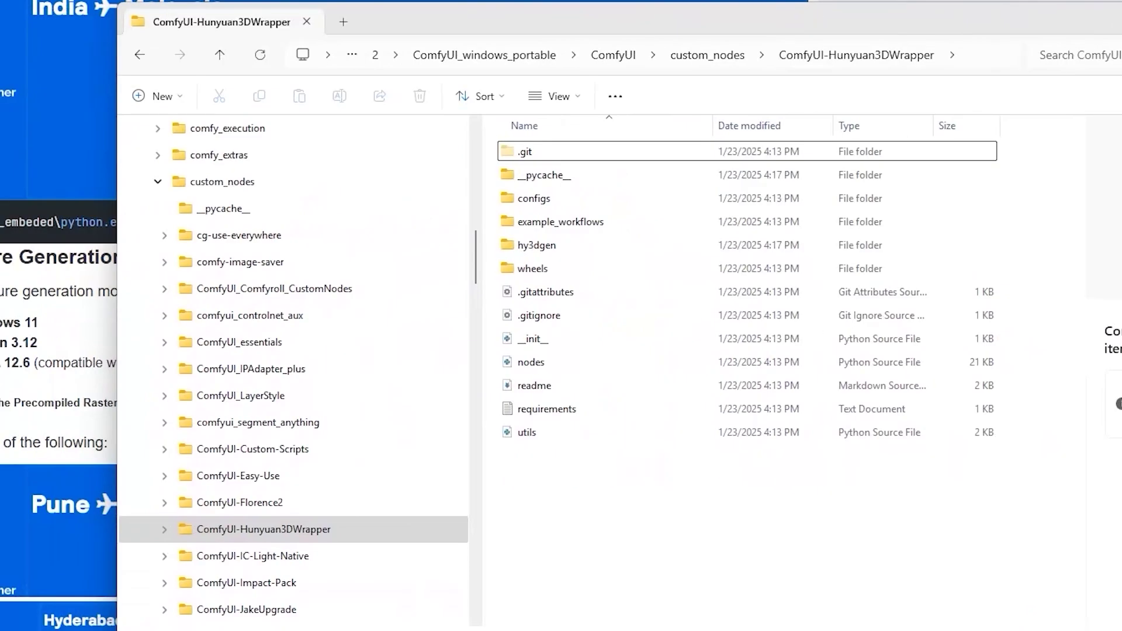
left_click(547, 408)
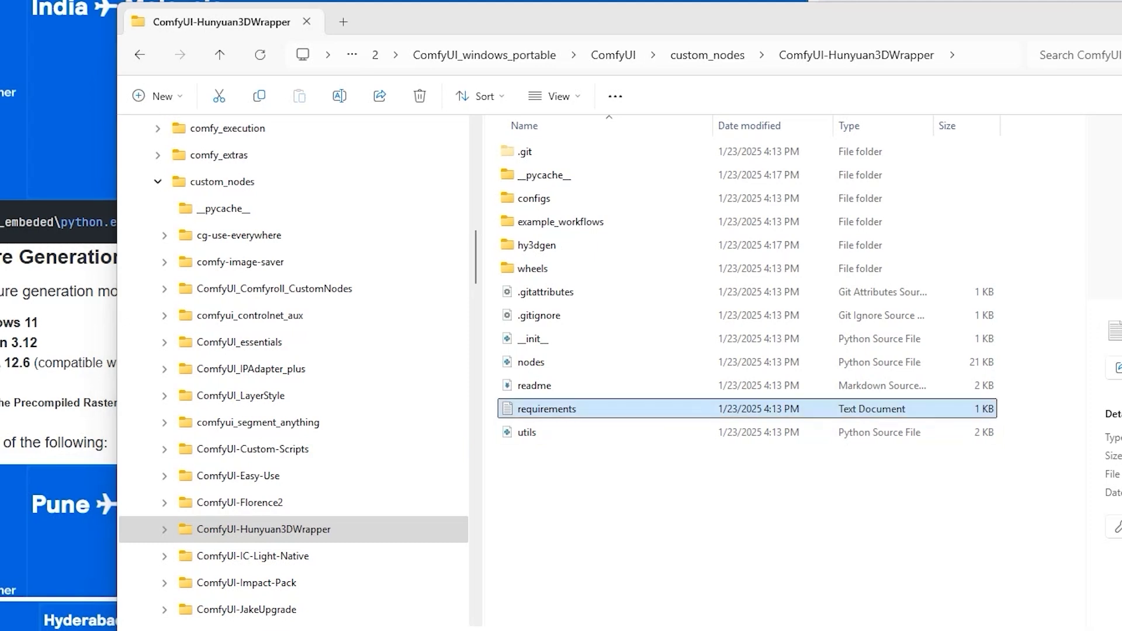
right_click(561, 408)
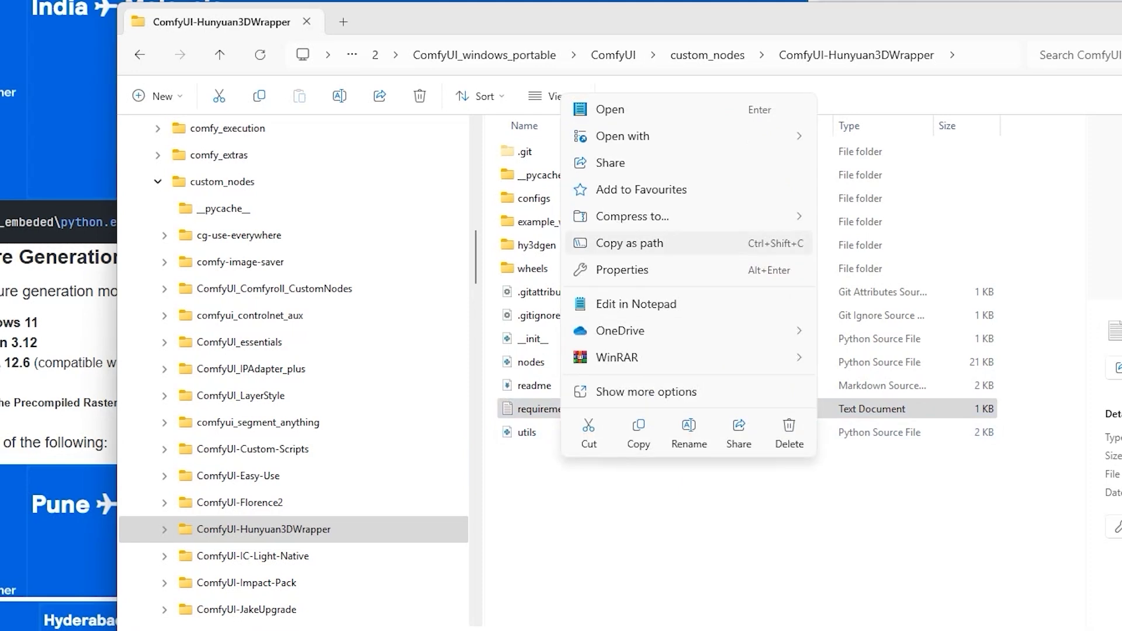
Open a command prompt in python_embeded and run python.exe -m pip install -r with the copied path of the wrapper's requirements.txt
key("Return")
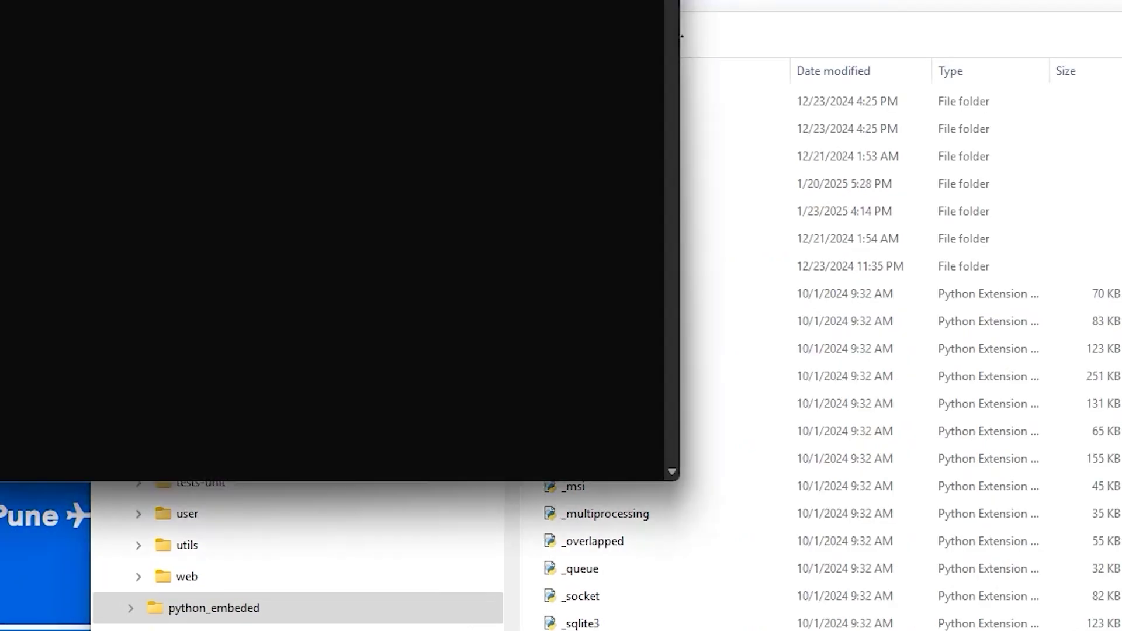
left_click_drag(310, 0, 688, 0)
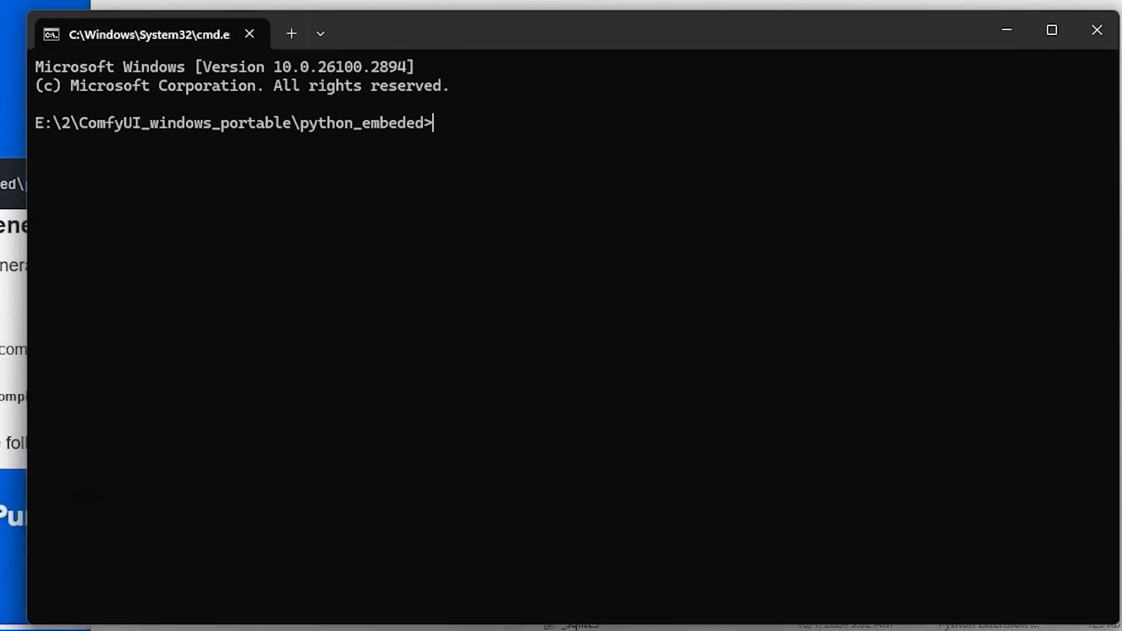
type("python.exe -")
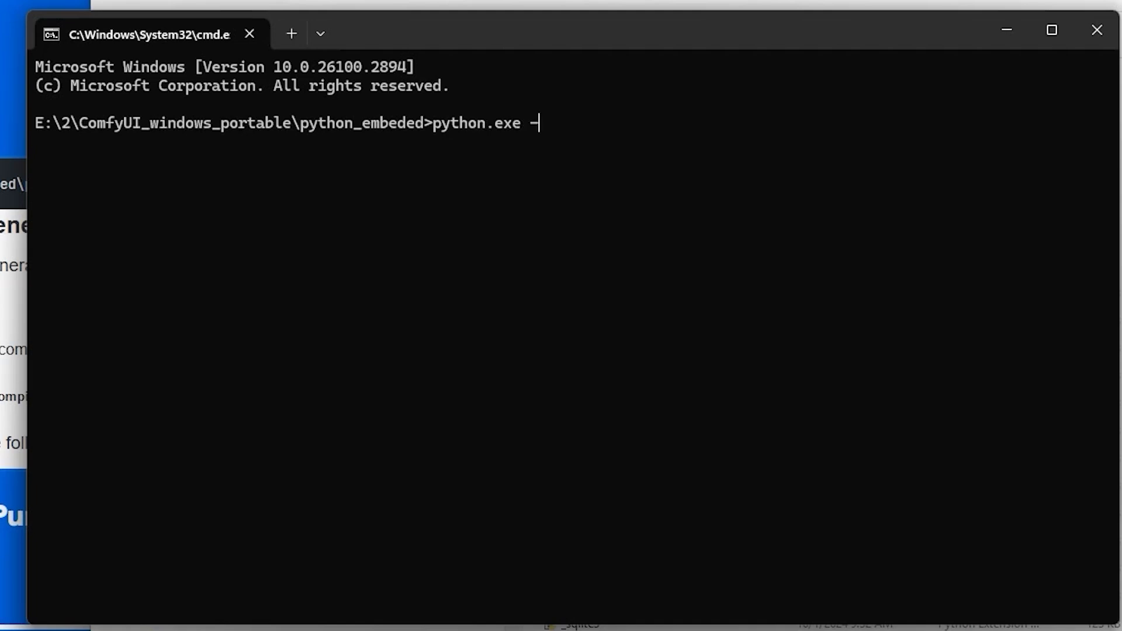
type("m pip install -")
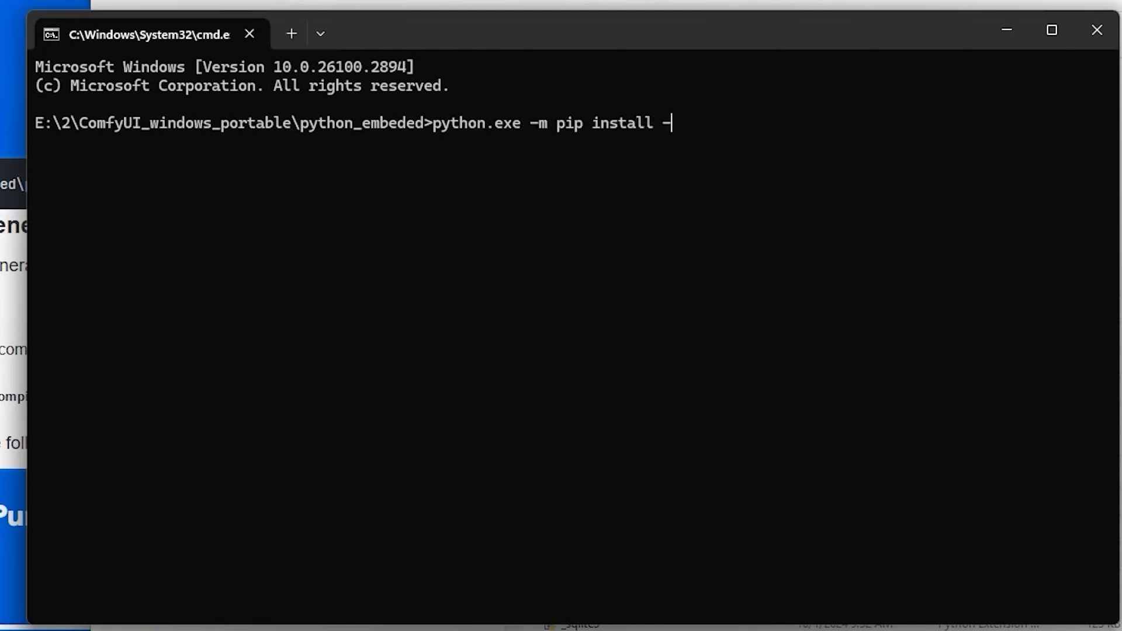
type("r")
key("ctrl+v")
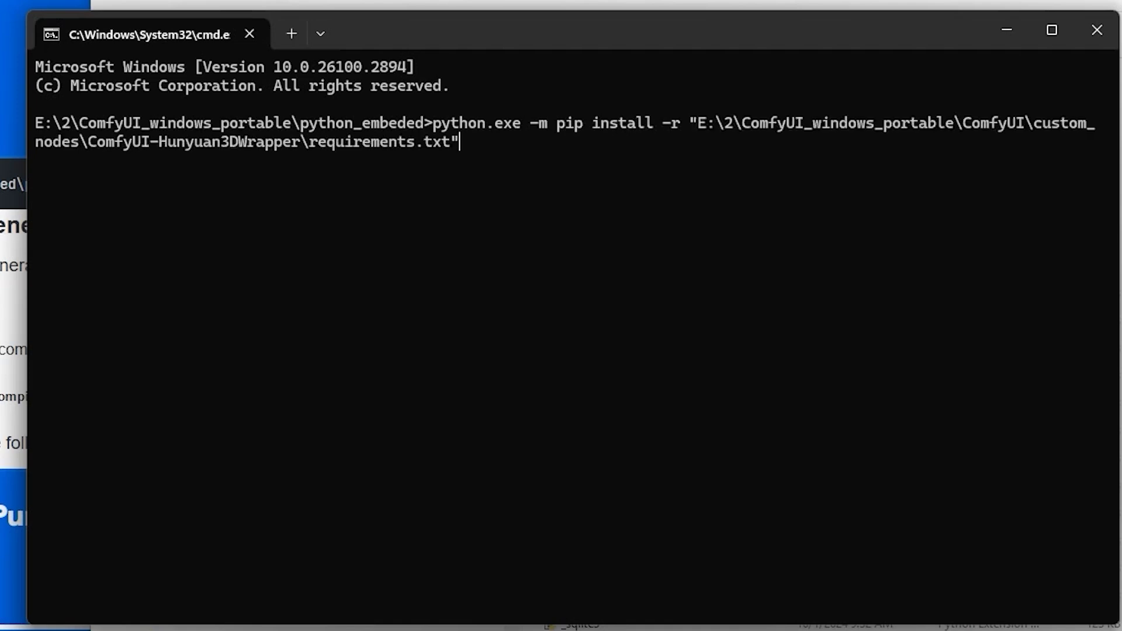
key("Return")
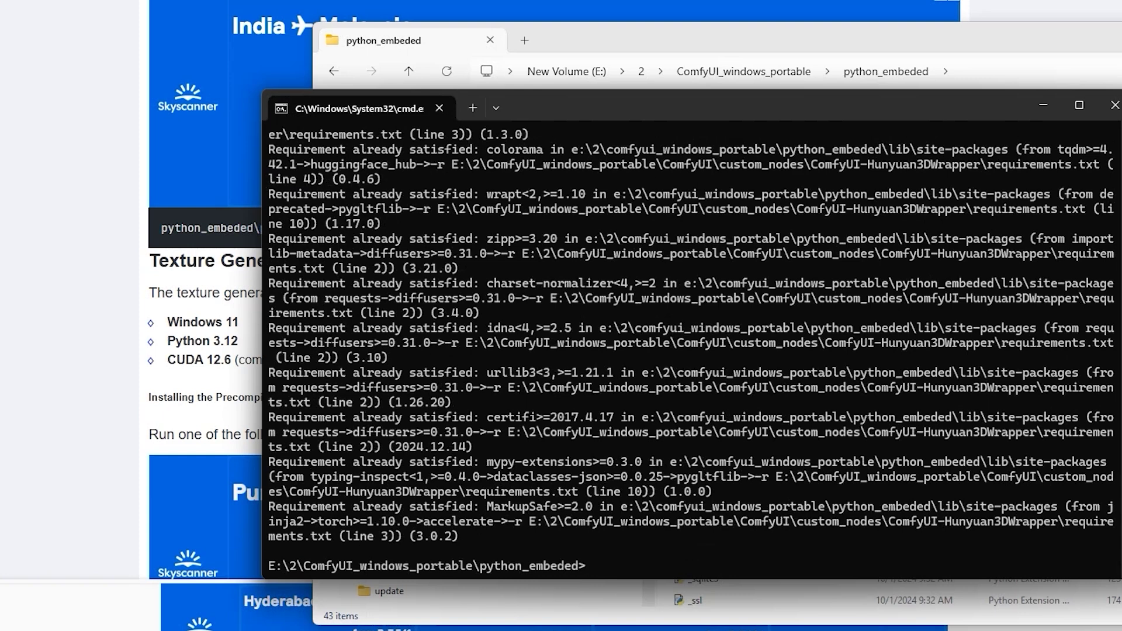
Review the requirements installation output and the guide's instructions for installing the precompiled rasterizer
scroll(689, 345, "up", 10)
scroll(689, 351, "up", 5)
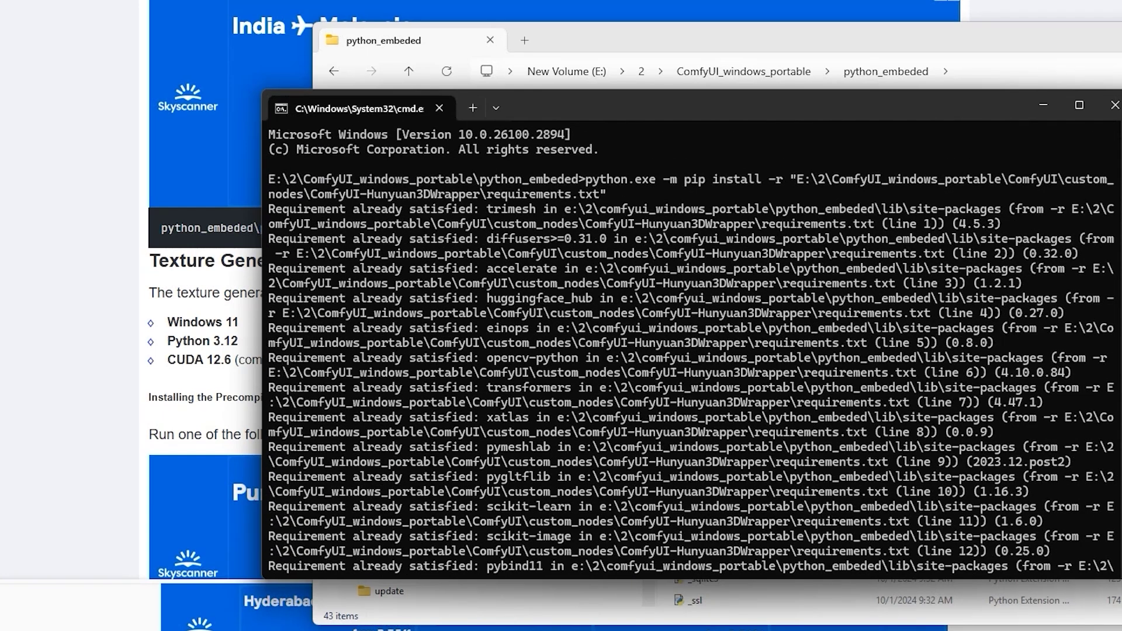
scroll(689, 350, "down", 15)
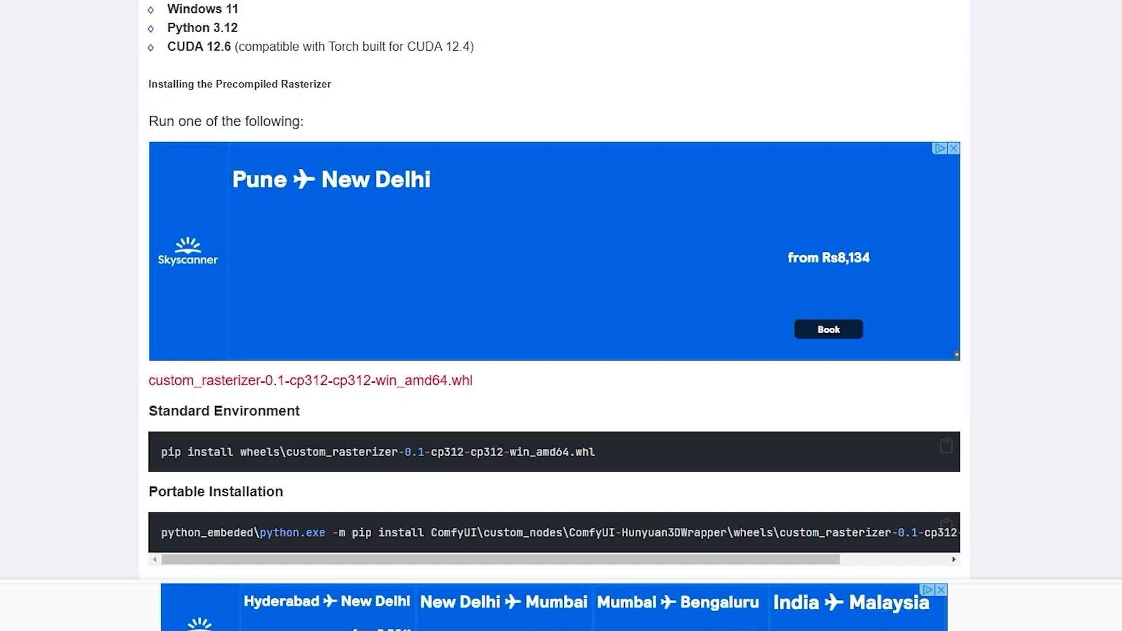
scroll(554, 289, "up", 1)
scroll(554, 290, "down", 1)
scroll(554, 292, "up", 2)
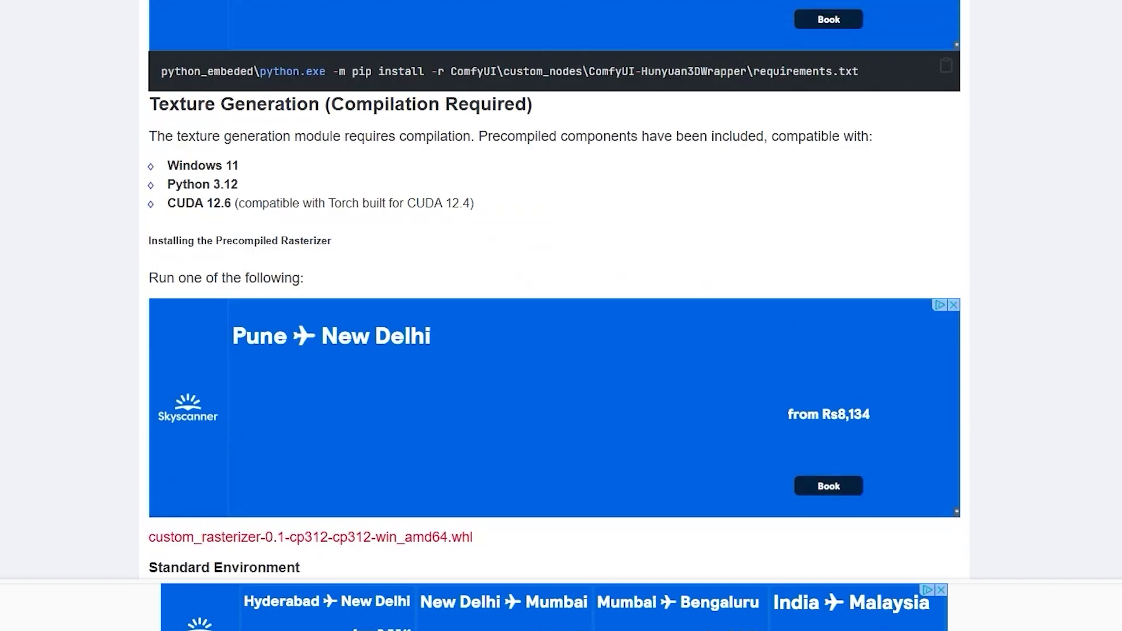
left_click_drag(148, 241, 331, 241)
scroll(554, 292, "down", 6)
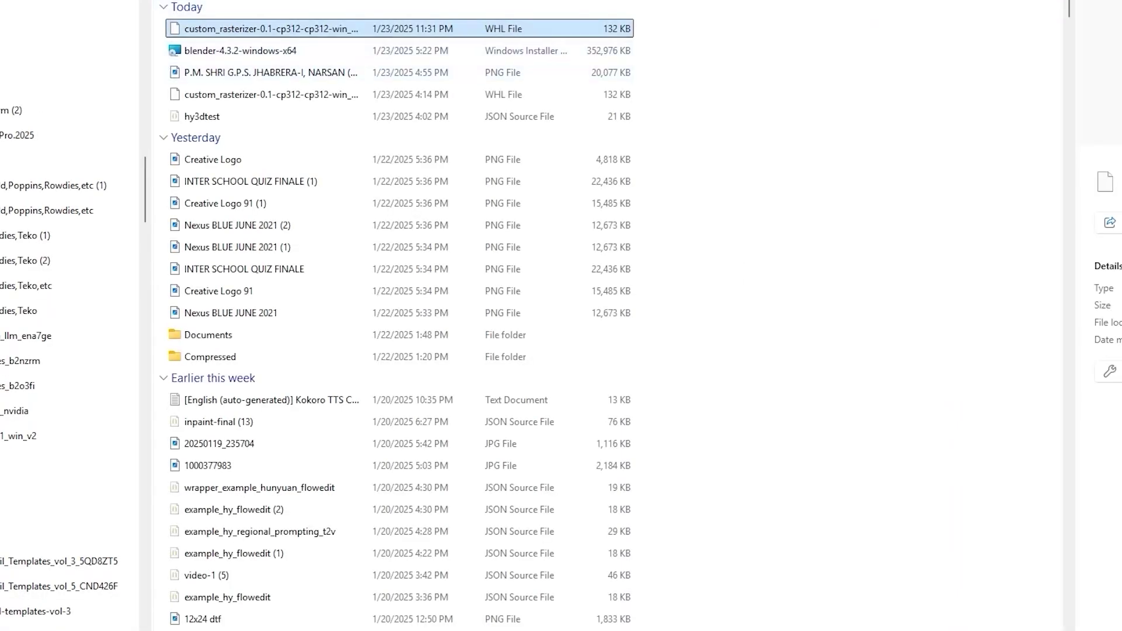
Copy the downloaded custom_rasterizer-0.1-cp312-cp312-win_amd64.whl file, then copy the path of the wheel in ComfyUI_windows_portable
right_click(306, 27)
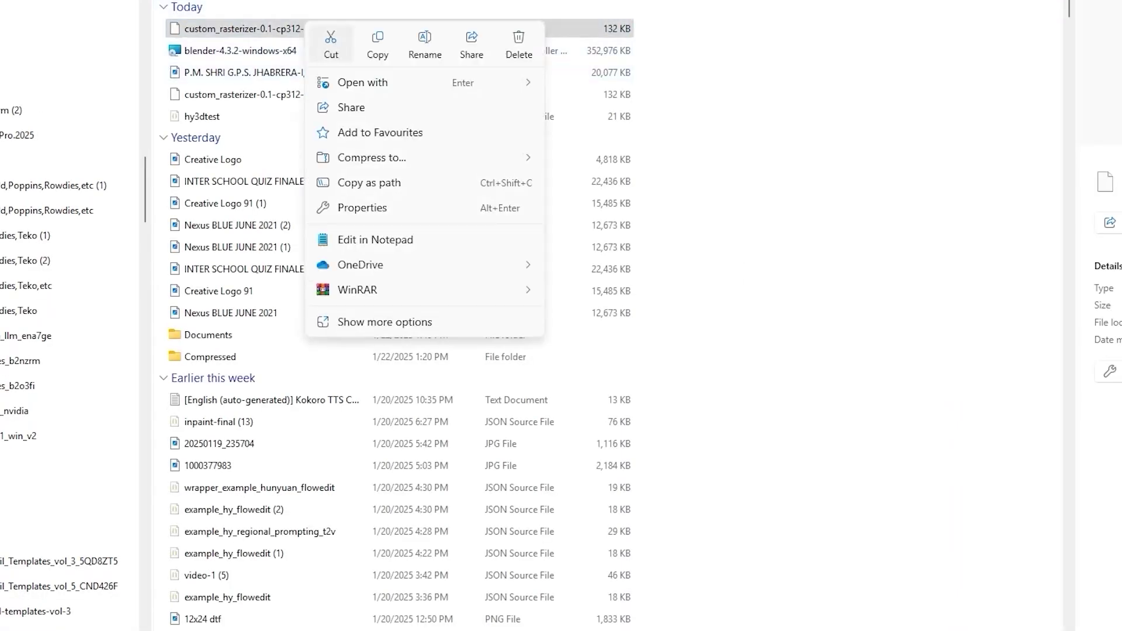
left_click(376, 44)
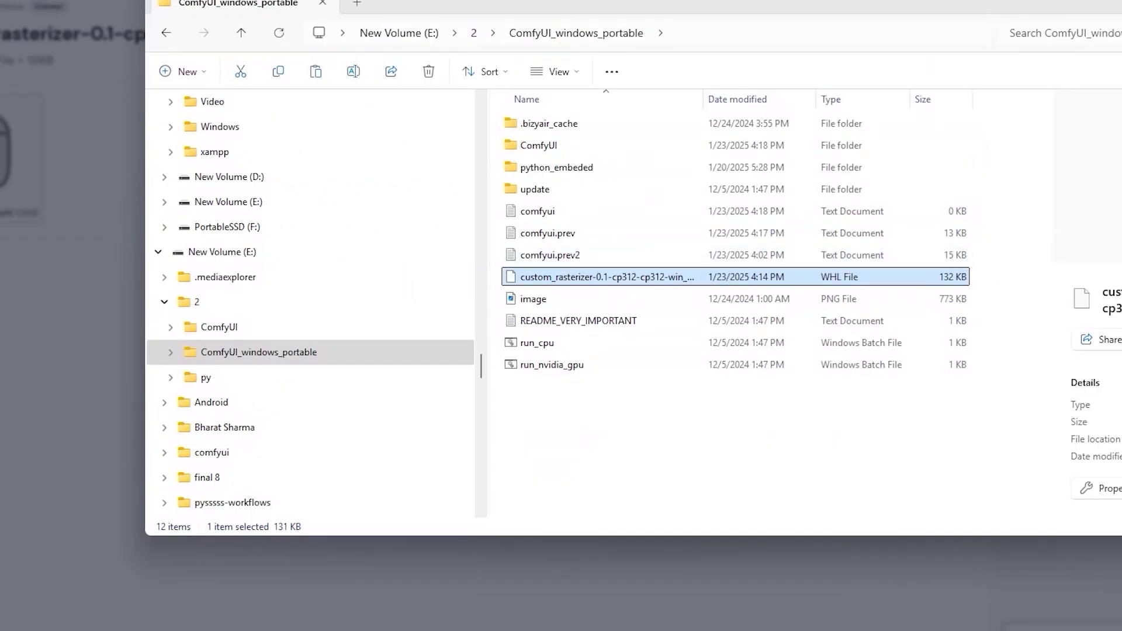
right_click(627, 276)
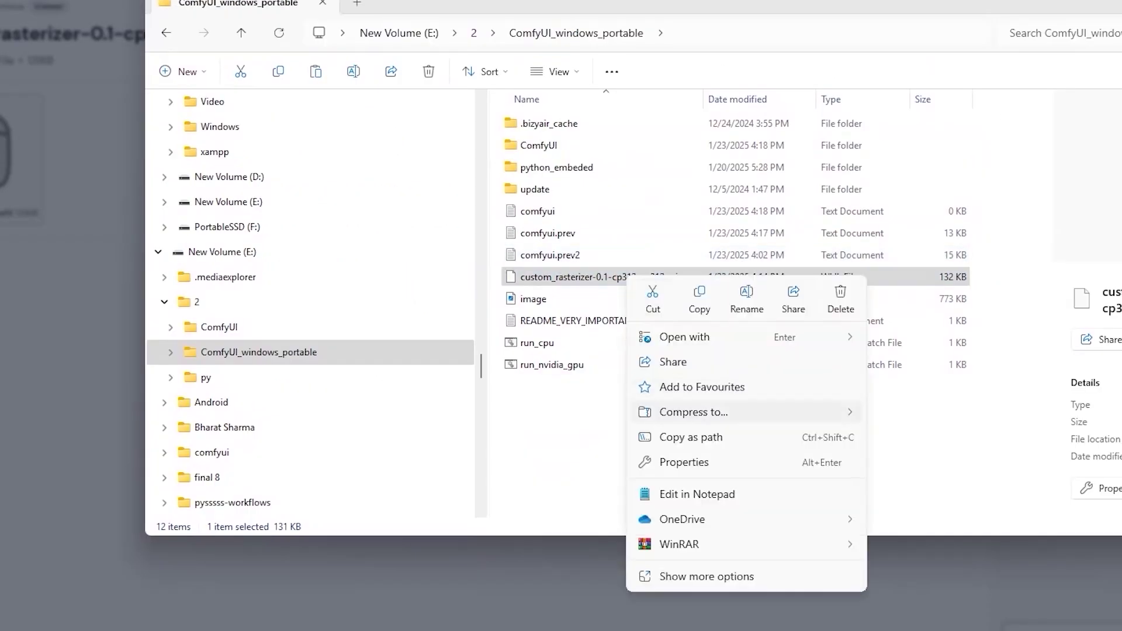
key("Return")
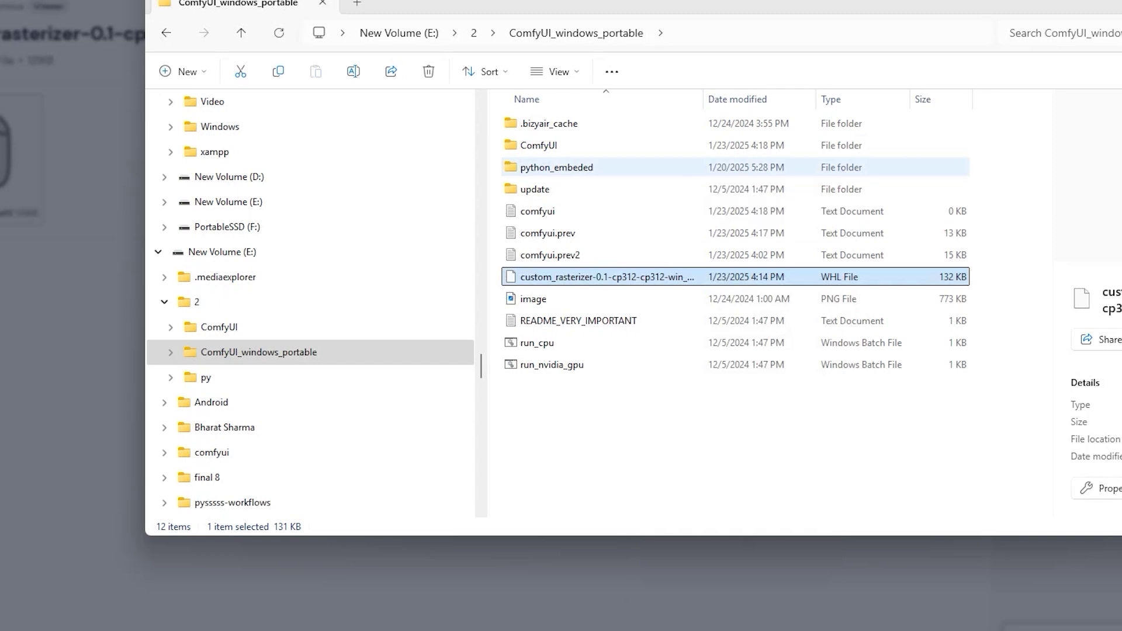
Open the python_embeded folder inside ComfyUI_windows_portable and start a command prompt there
double_click(556, 167)
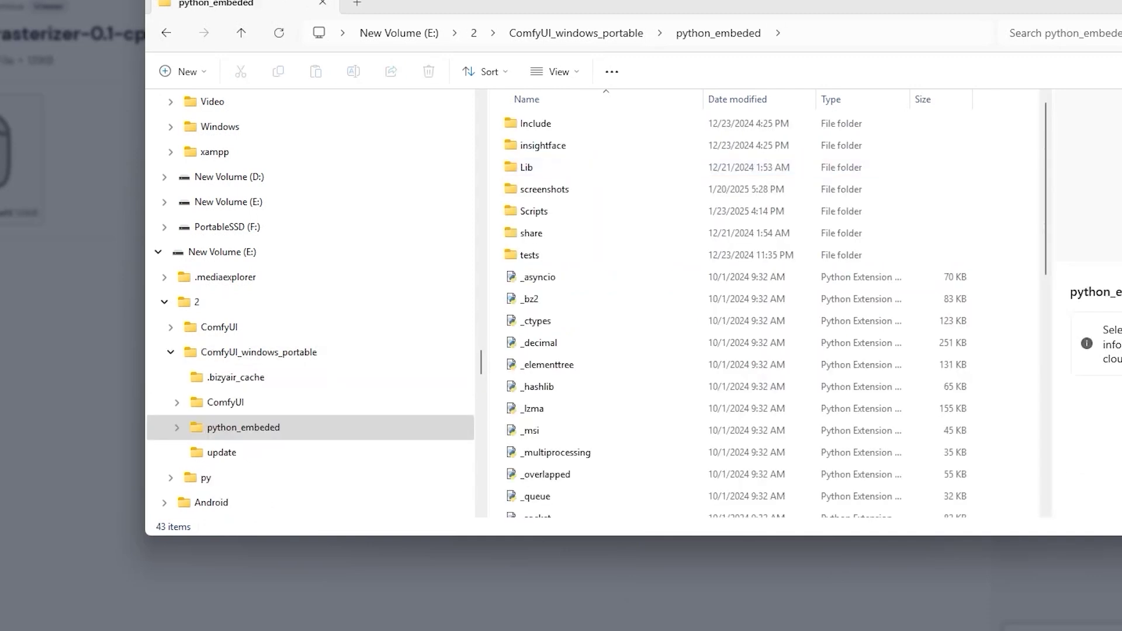
key("alt+d")
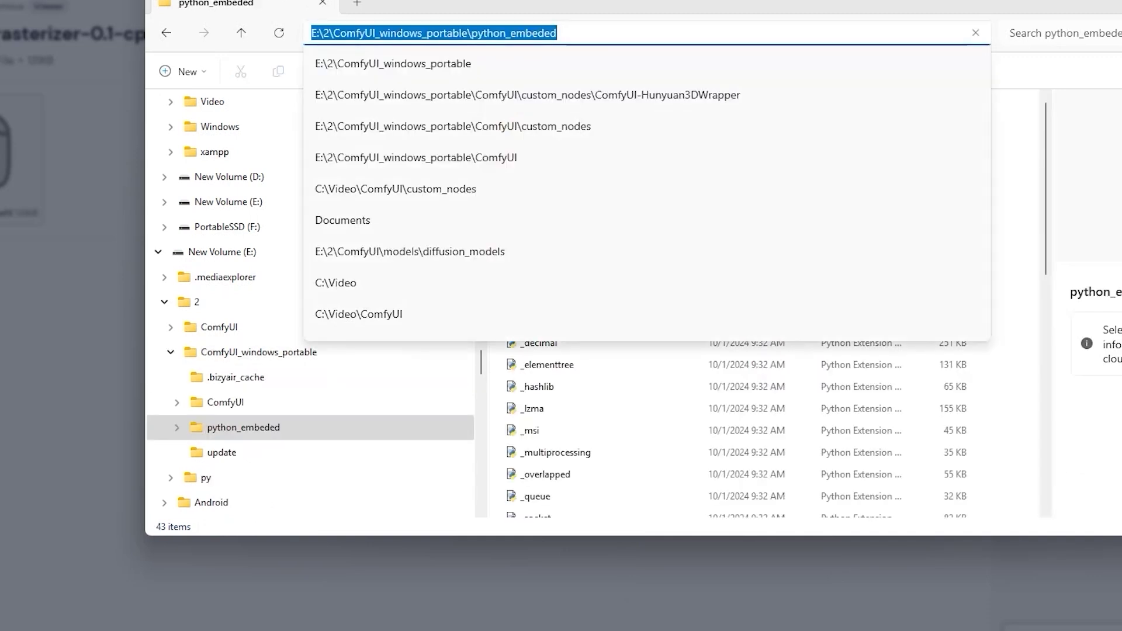
type("cmd")
key("Return")
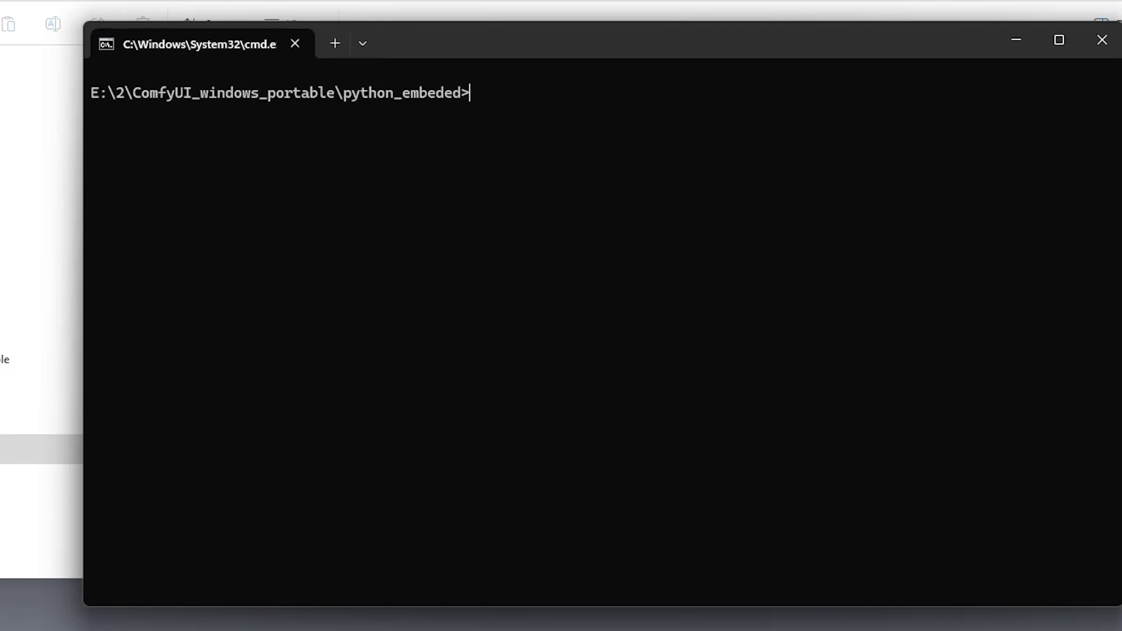
Run python.exe -m pip install with the copied path of the custom_rasterizer-0.1-cp312-cp312-win_amd64.whl file
type("python")
type(".exe -m pip instakl")
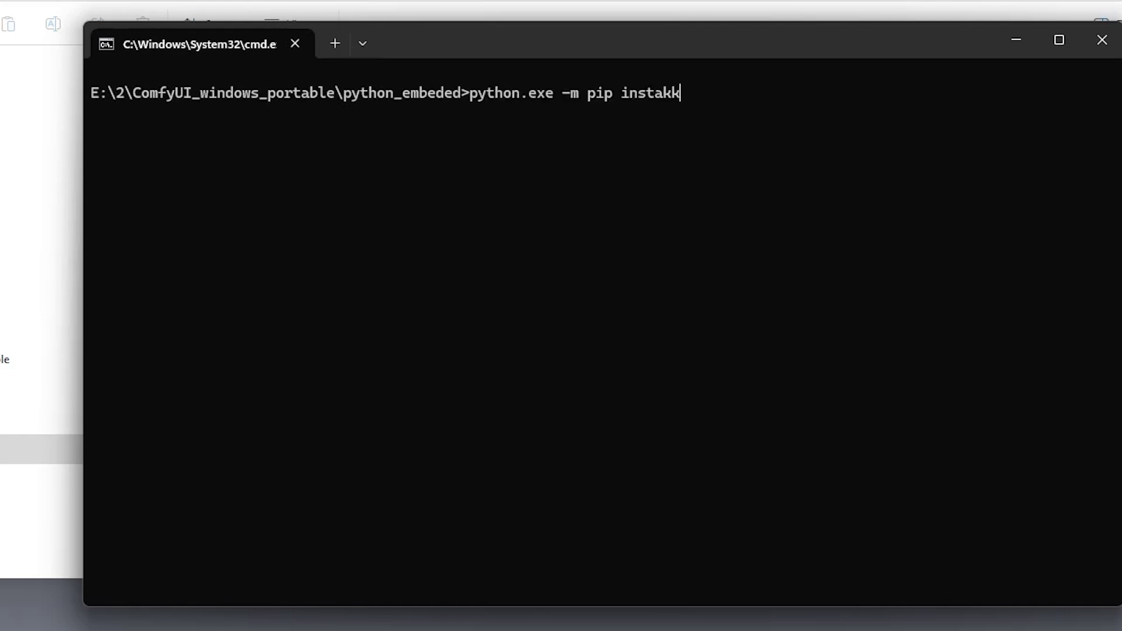
key("BackSpace")
key("BackSpace")
type("ll")
key("ctrl+v")
key("Return")
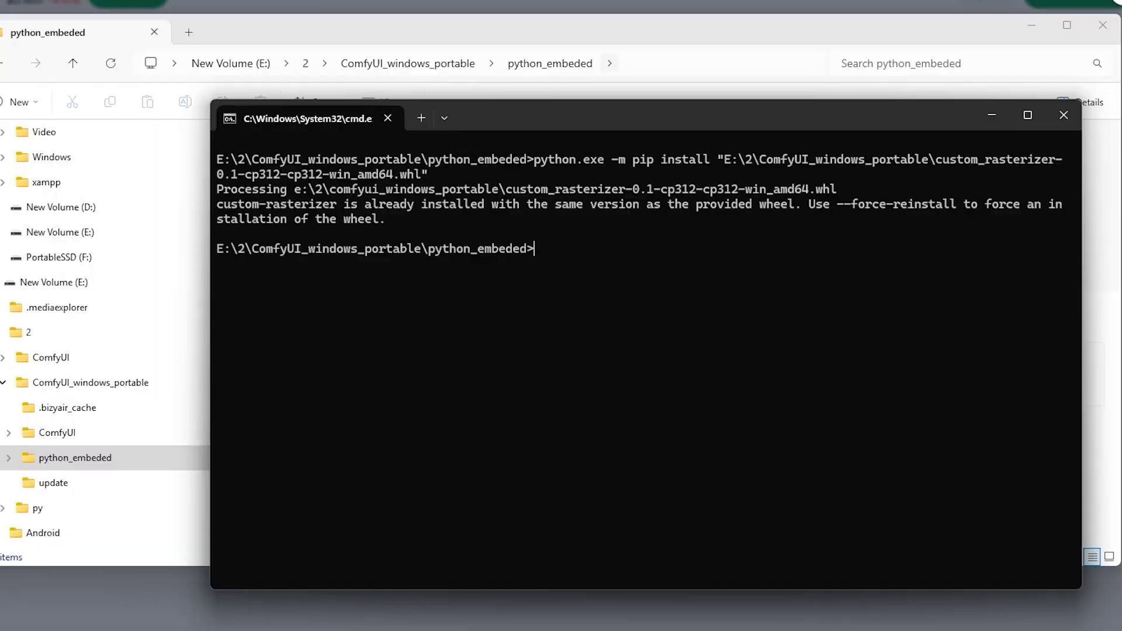
Return to the file manager and open the custom_rasterizer folder under ComfyUI\custom_nodes\ComfyUI-Hunyuan3DWrapper\hy3dgen\texgen
key("alt+Tab")
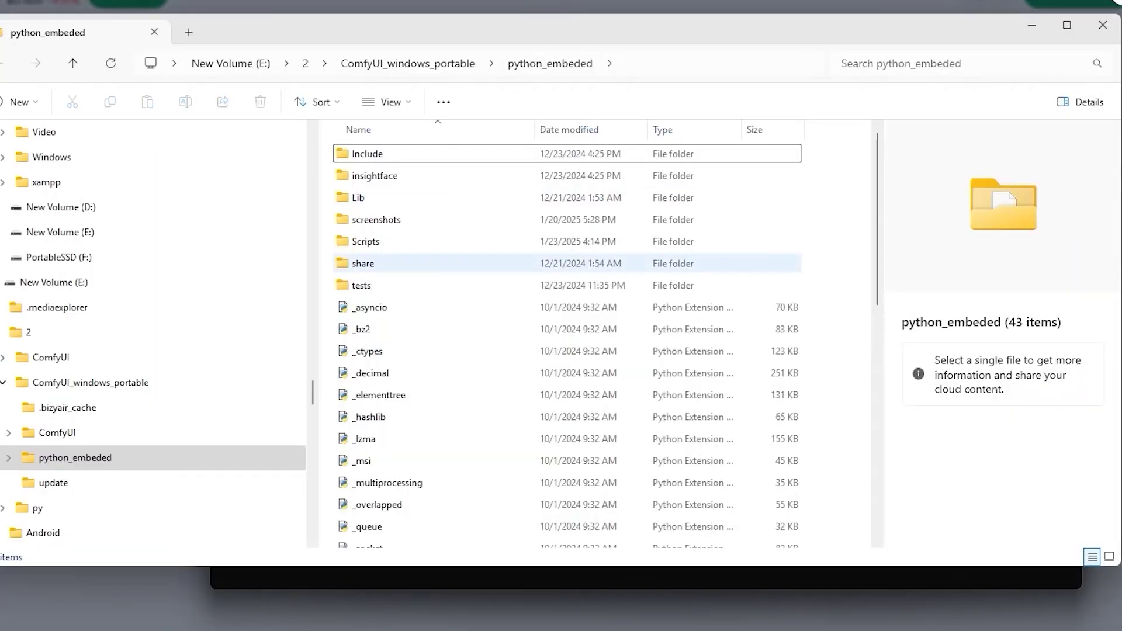
left_click(407, 63)
double_click(371, 176)
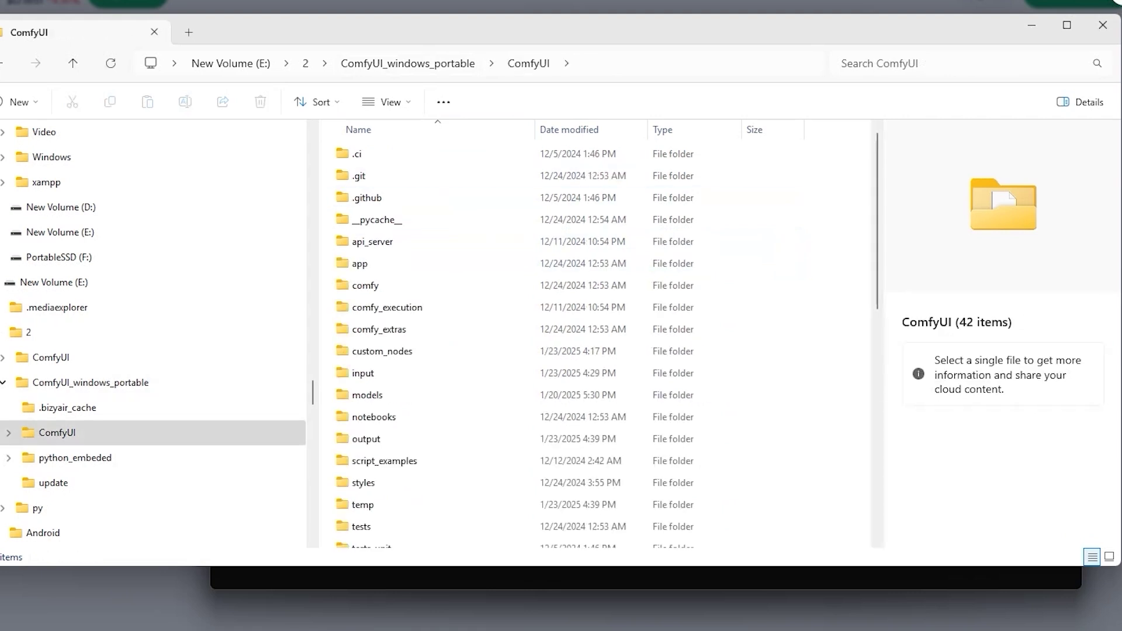
double_click(375, 350)
double_click(415, 416)
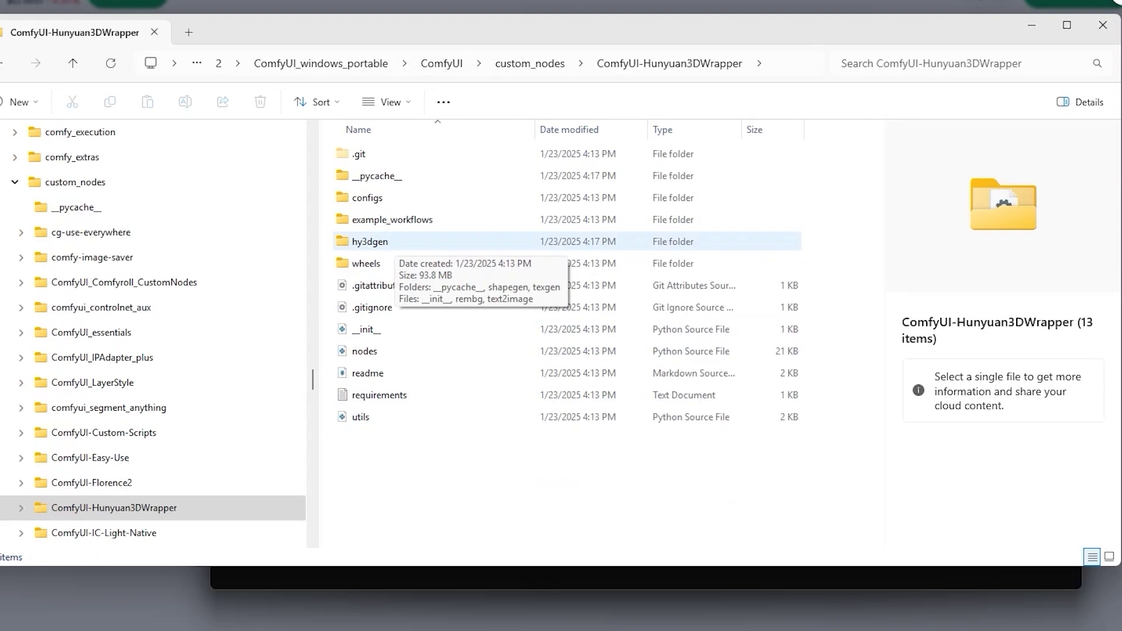
double_click(397, 242)
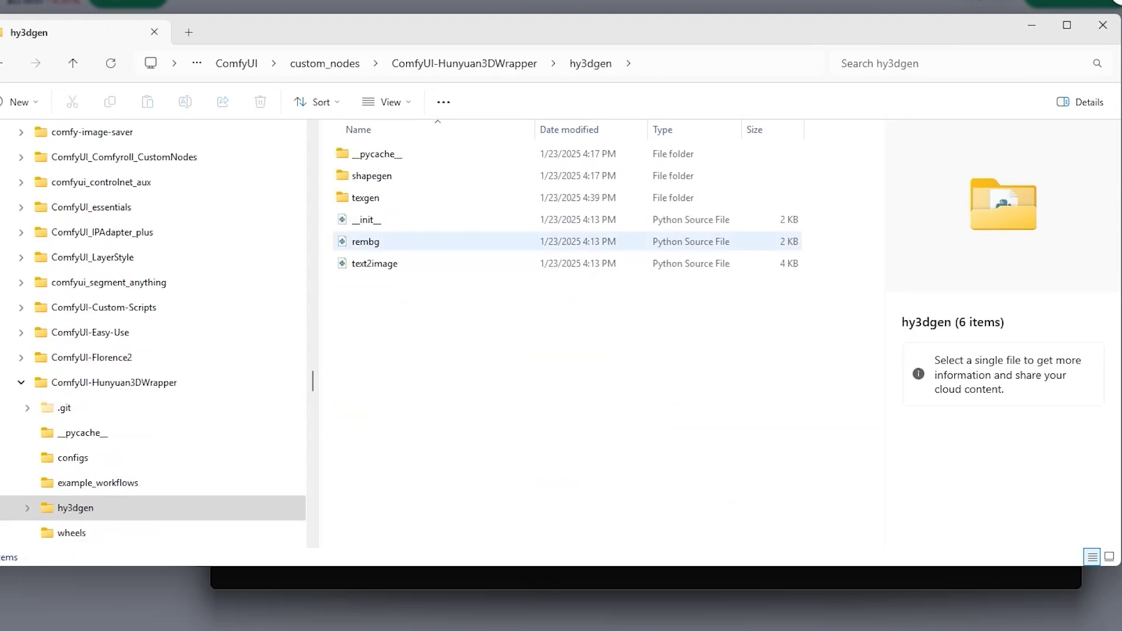
double_click(374, 197)
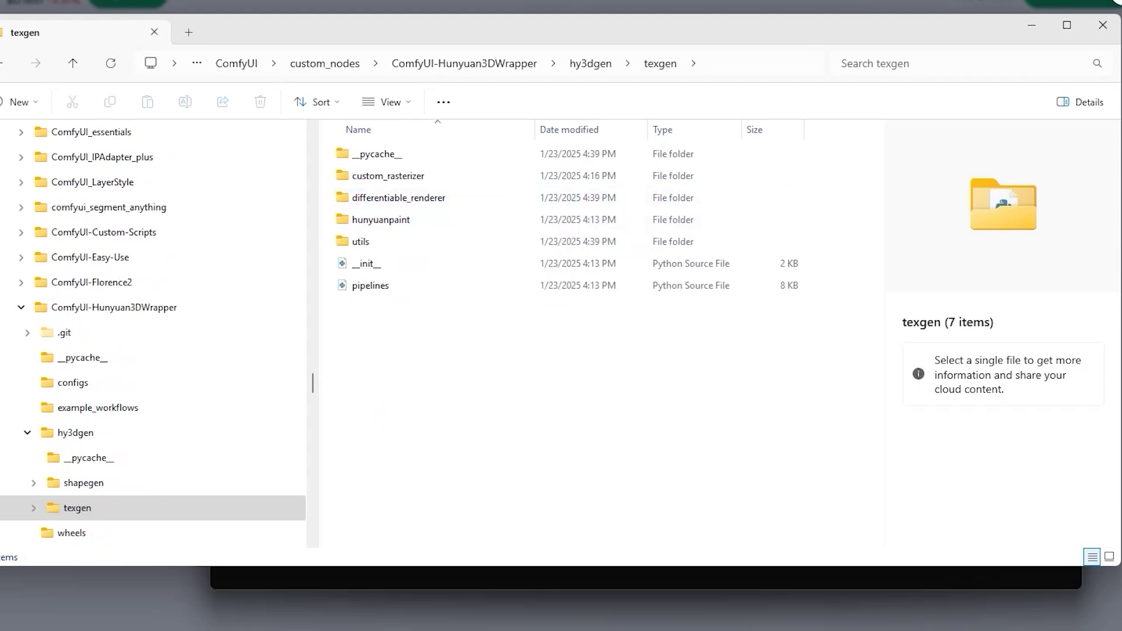
double_click(388, 176)
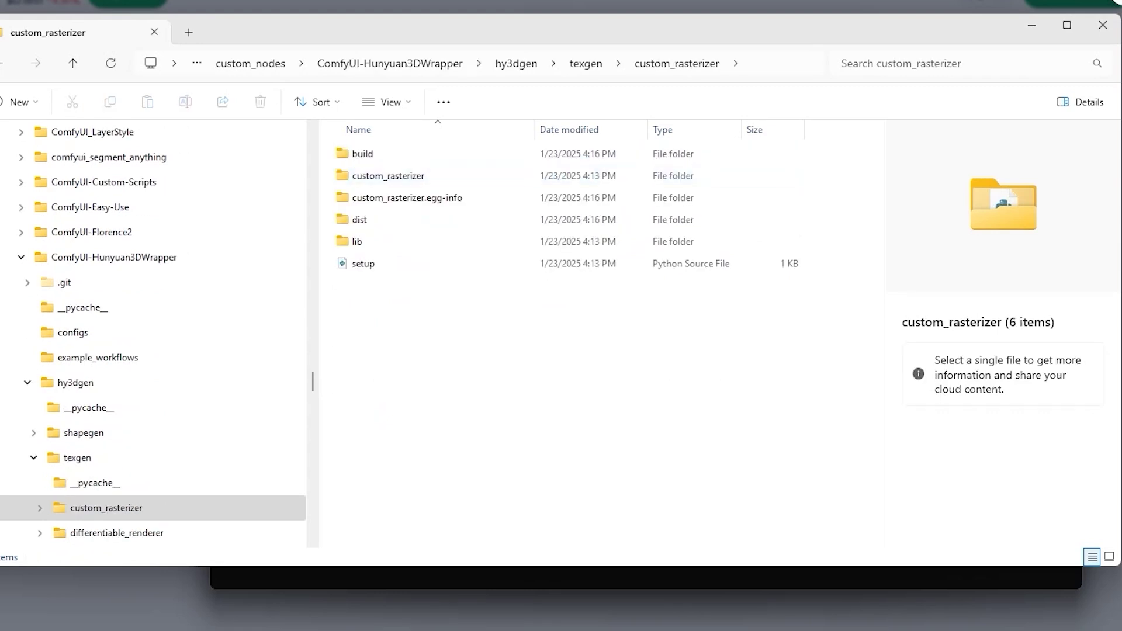
Open a command prompt in the custom_rasterizer folder and begin entering a python command
key("ctrl+l")
type("cmd")
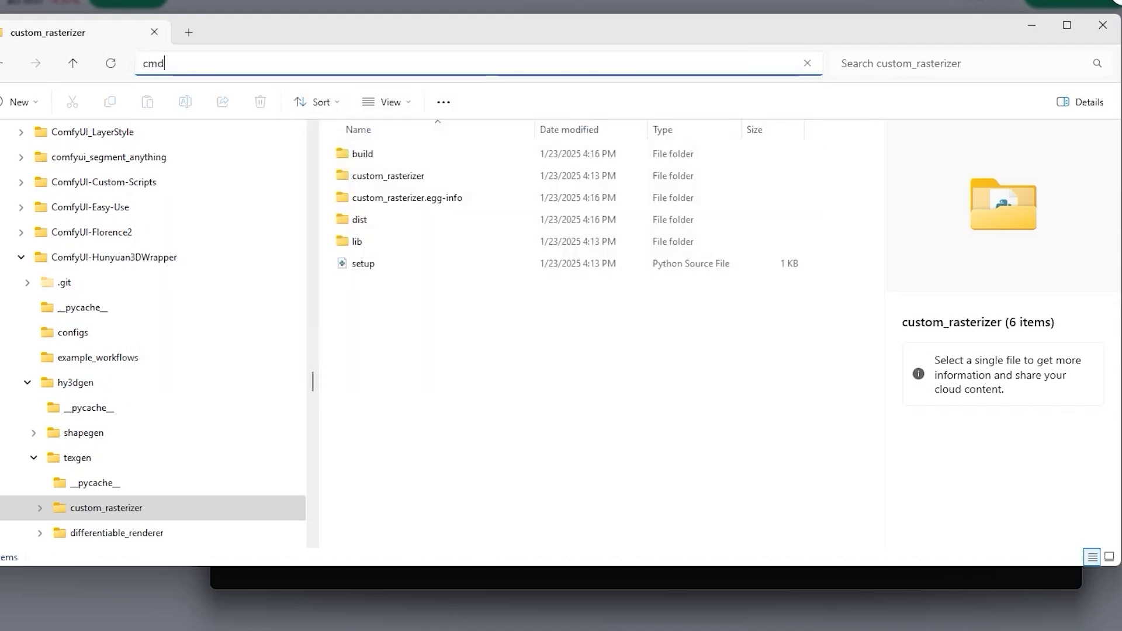
key("Return")
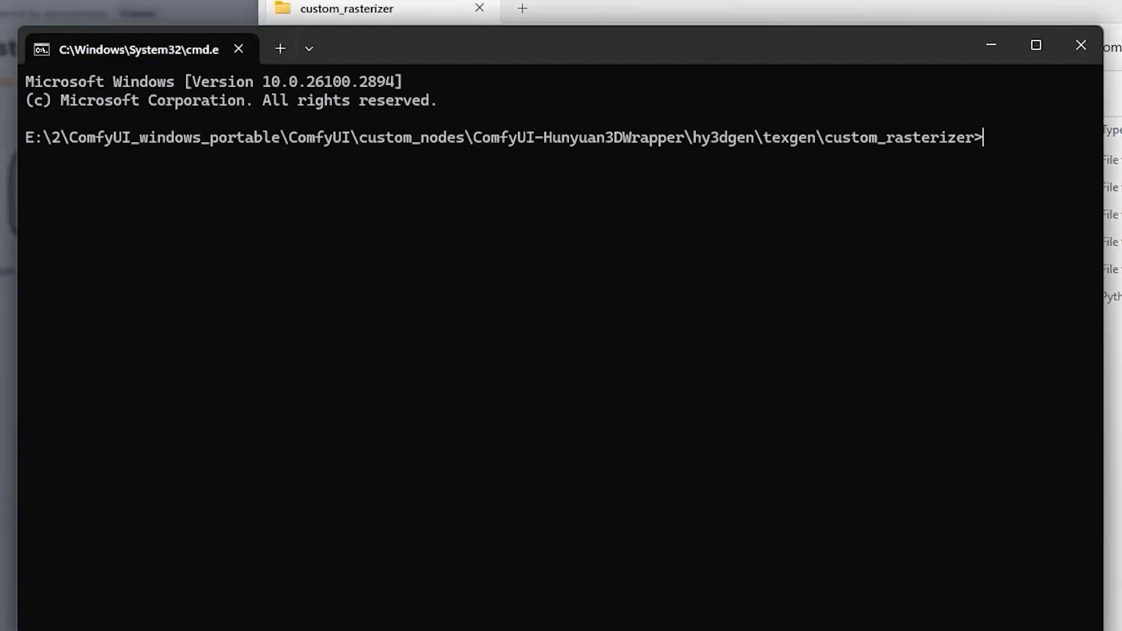
type("python s")
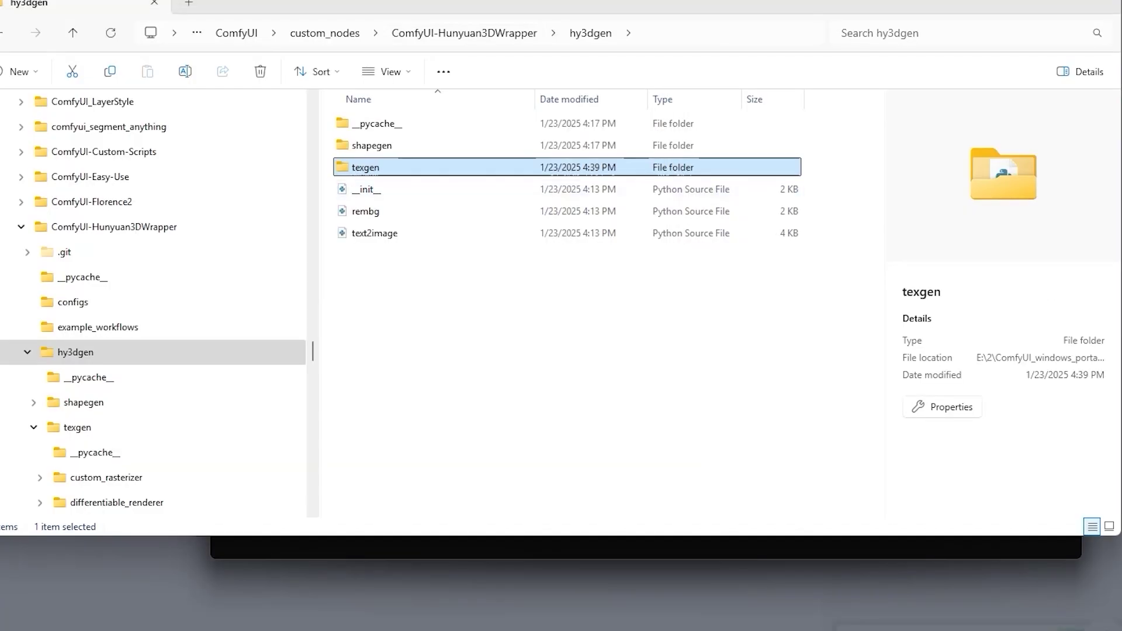
Open the differentiable_renderer folder inside texgen and start a command prompt there
double_click(366, 167)
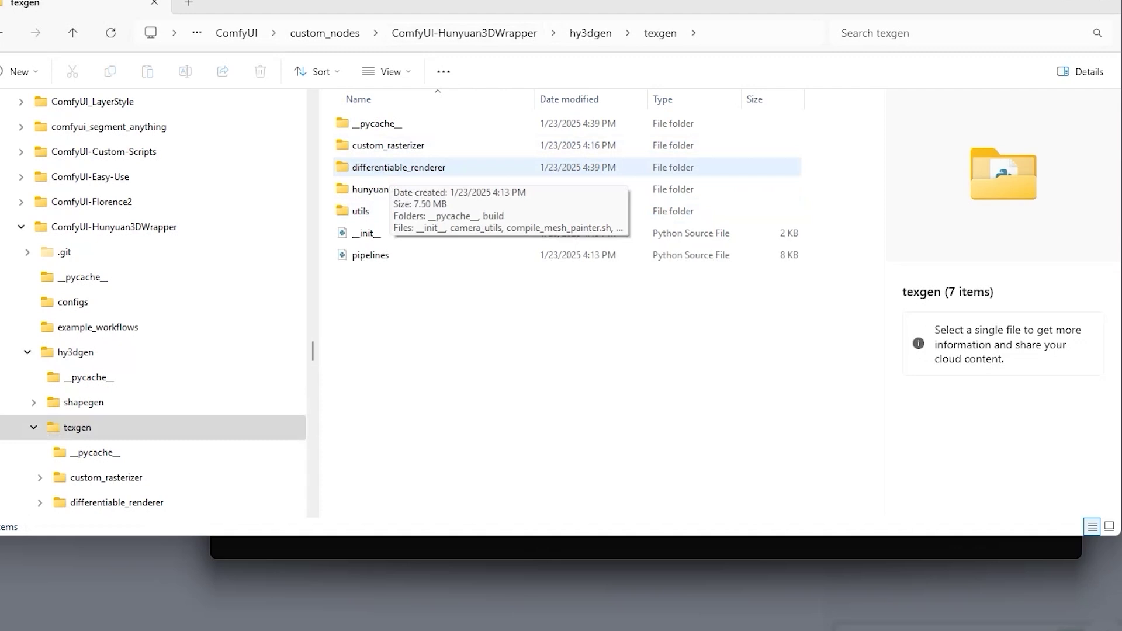
double_click(397, 167)
left_click(787, 33)
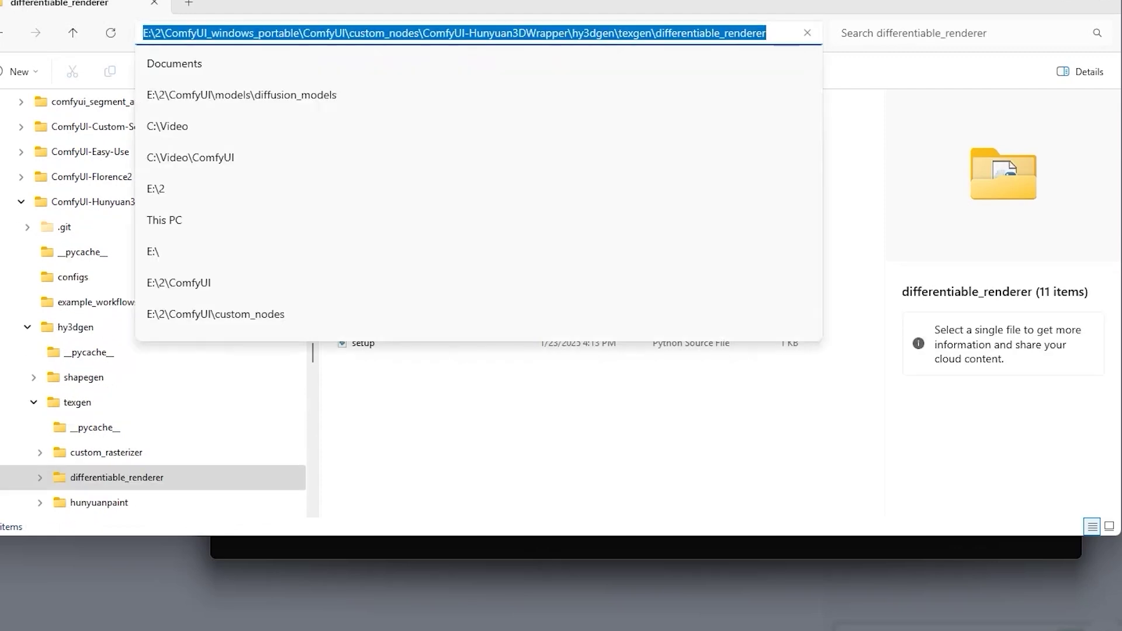
type("cmd")
key("Return")
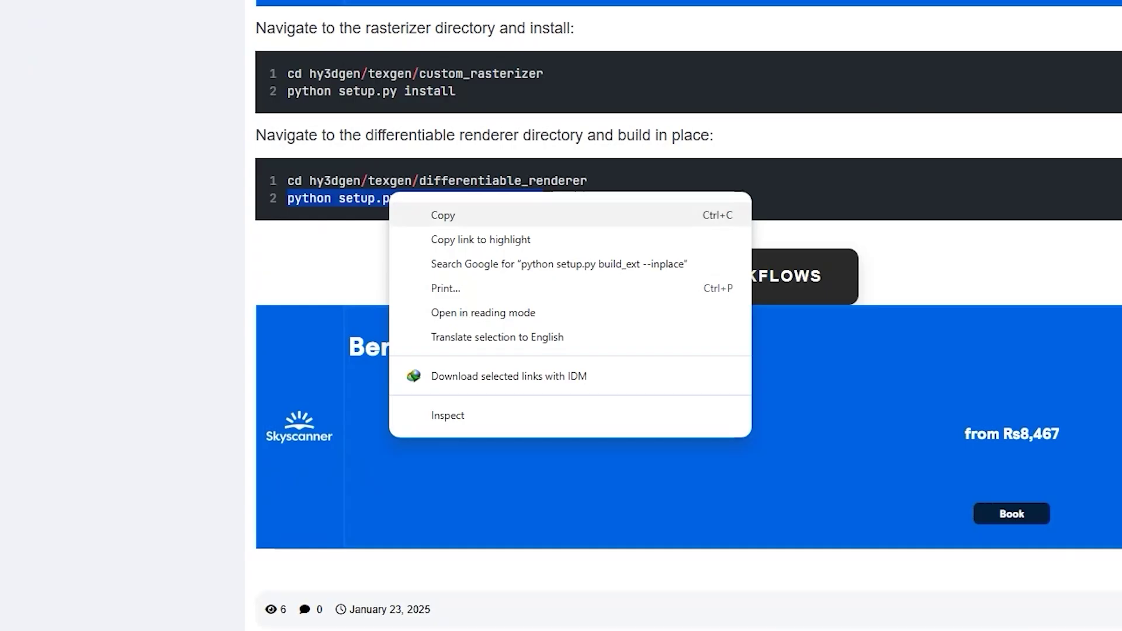
Copy the guide's build command, run python setup.py build_ext --inplace in the differentiable_renderer prompt, and put the prompt away
left_click(409, 215)
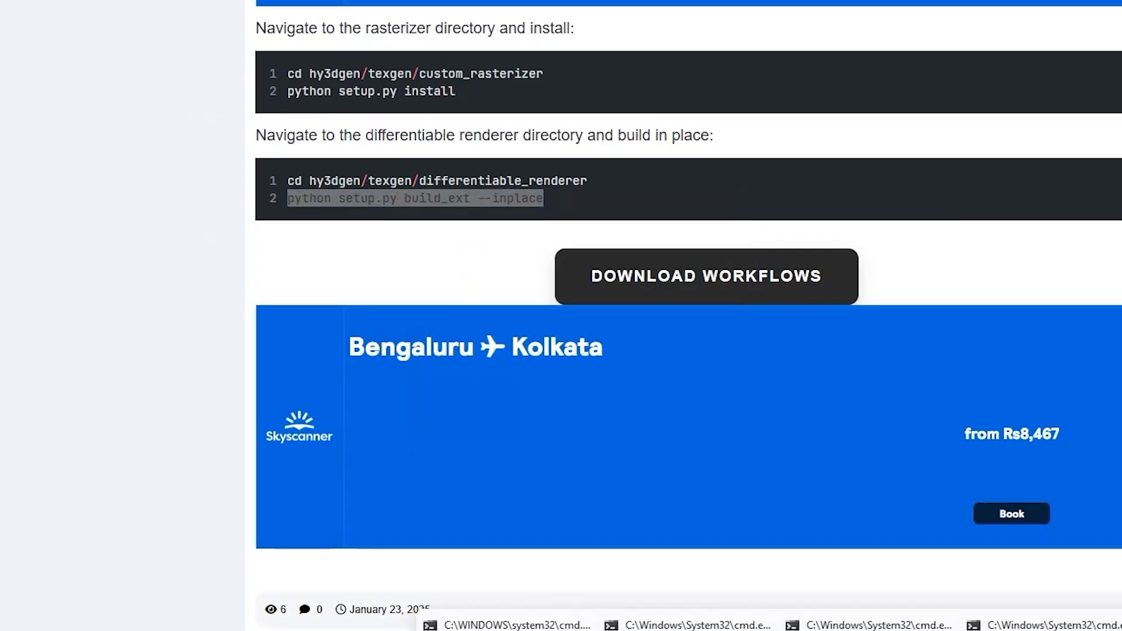
left_click(935, 624)
type("python setup.py build_ext --inplace")
key("Return")
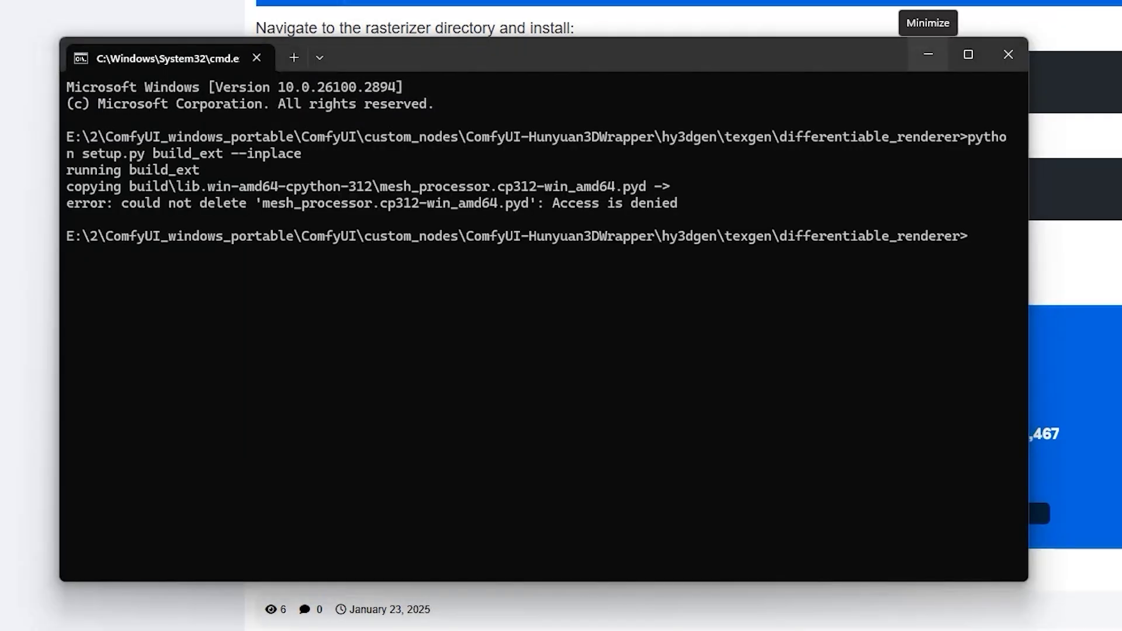
left_click(928, 54)
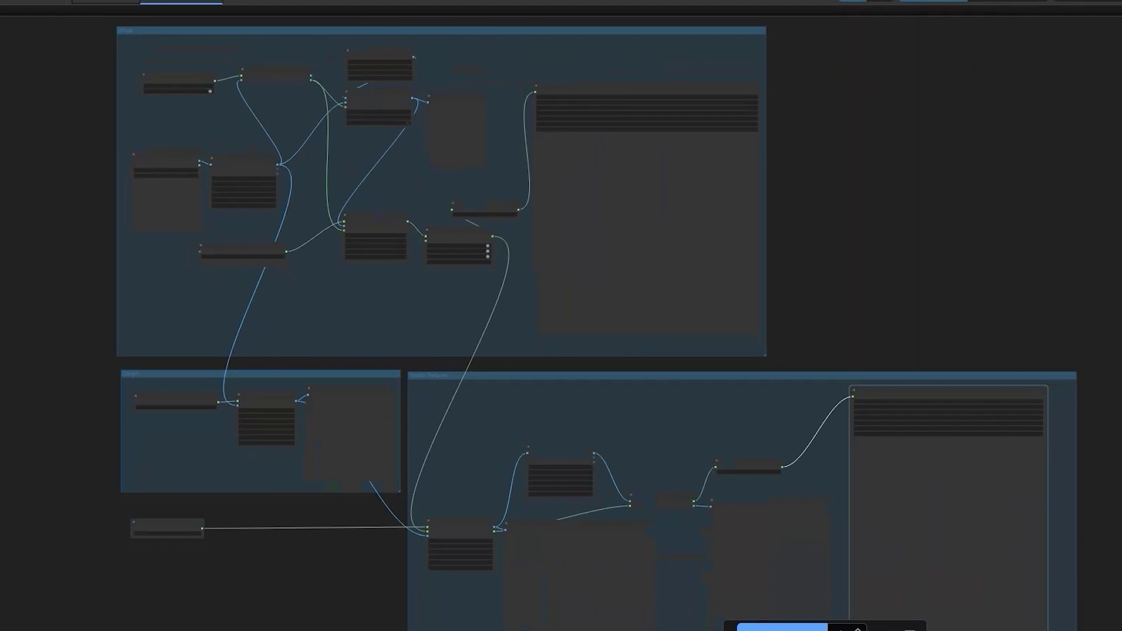
Set the Hy3DModelLoader node's model to hunyuan3d-dit-v2-0-fp16.safetensors in the ComfyUI workflow
scroll(82, 185, "up", 7)
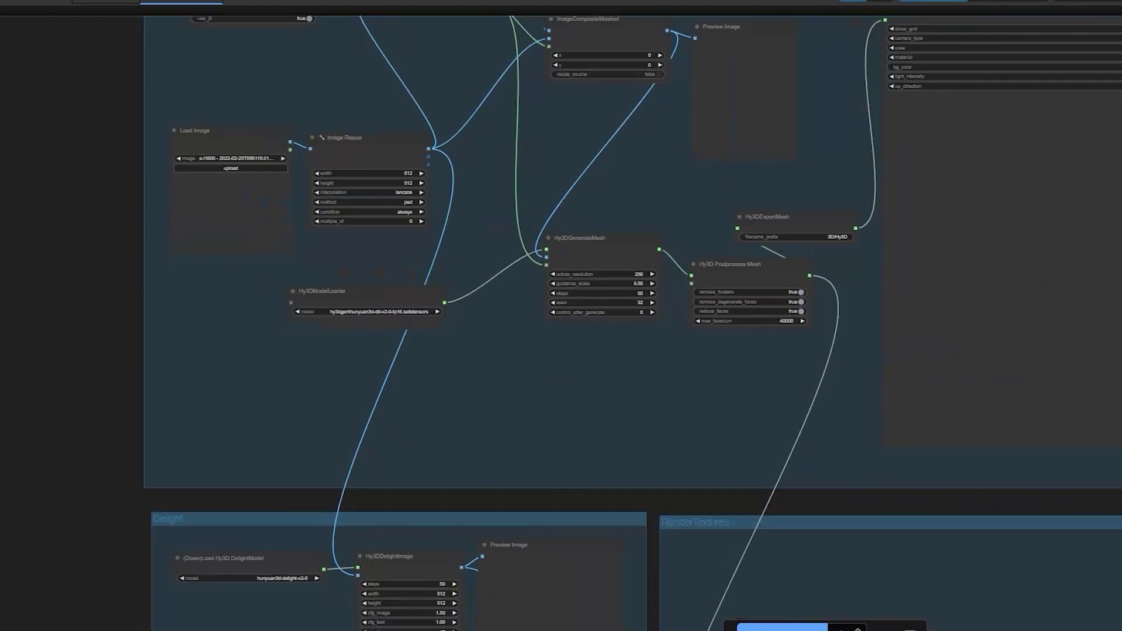
scroll(83, 185, "up", 5)
left_click_drag(243, 383, 222, 223)
scroll(223, 222, "up", 1)
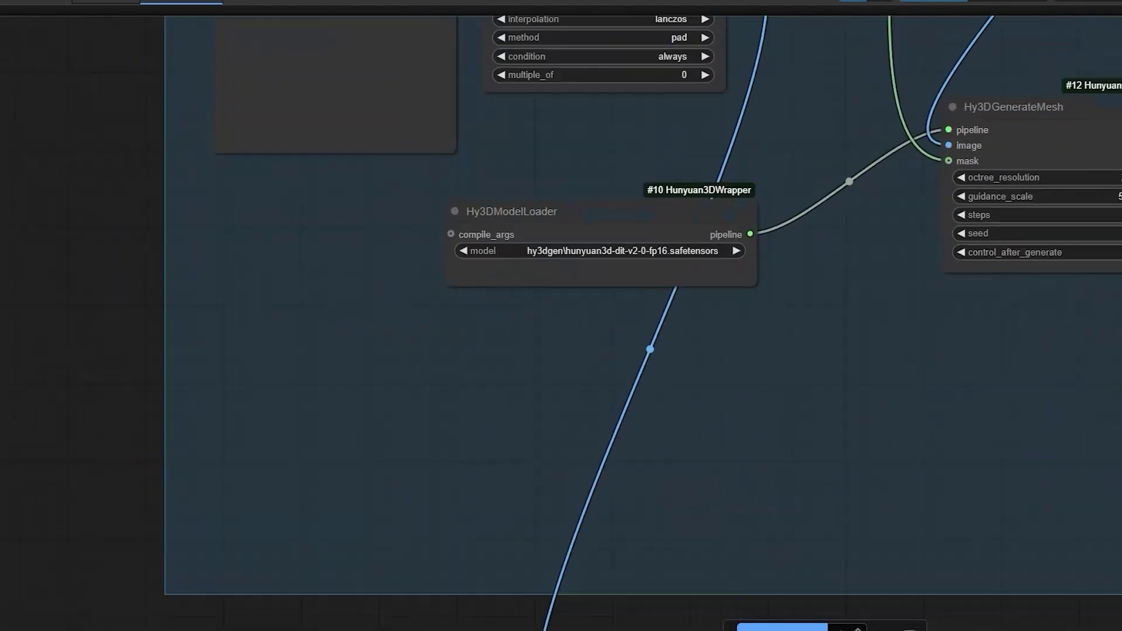
scroll(347, 249, "up", 3)
left_click_drag(346, 249, 69, 236)
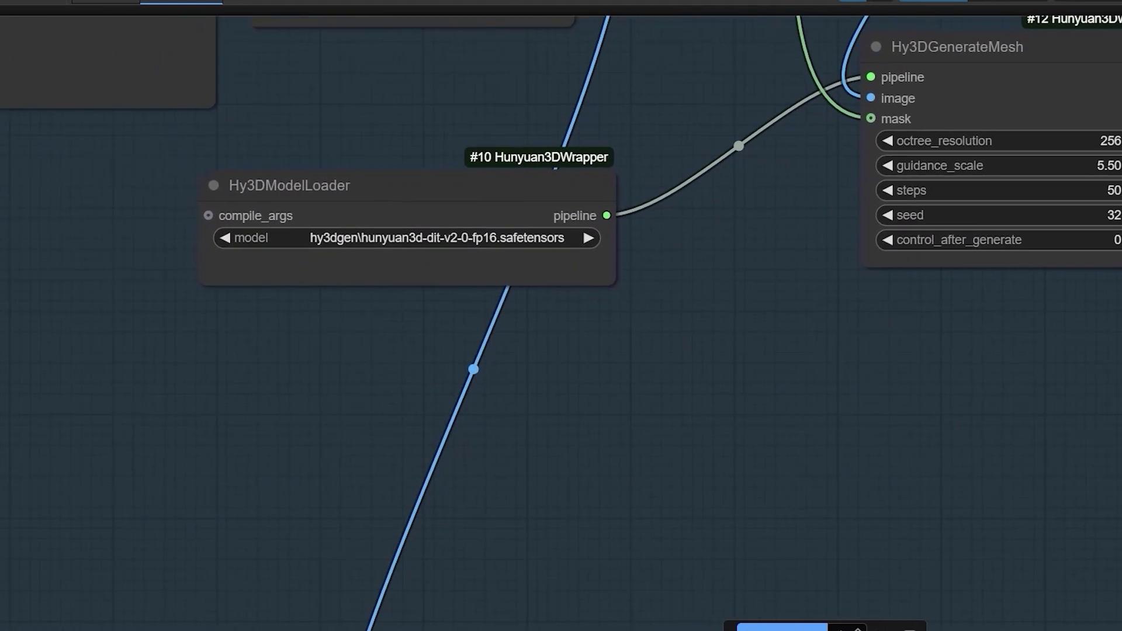
left_click(339, 238)
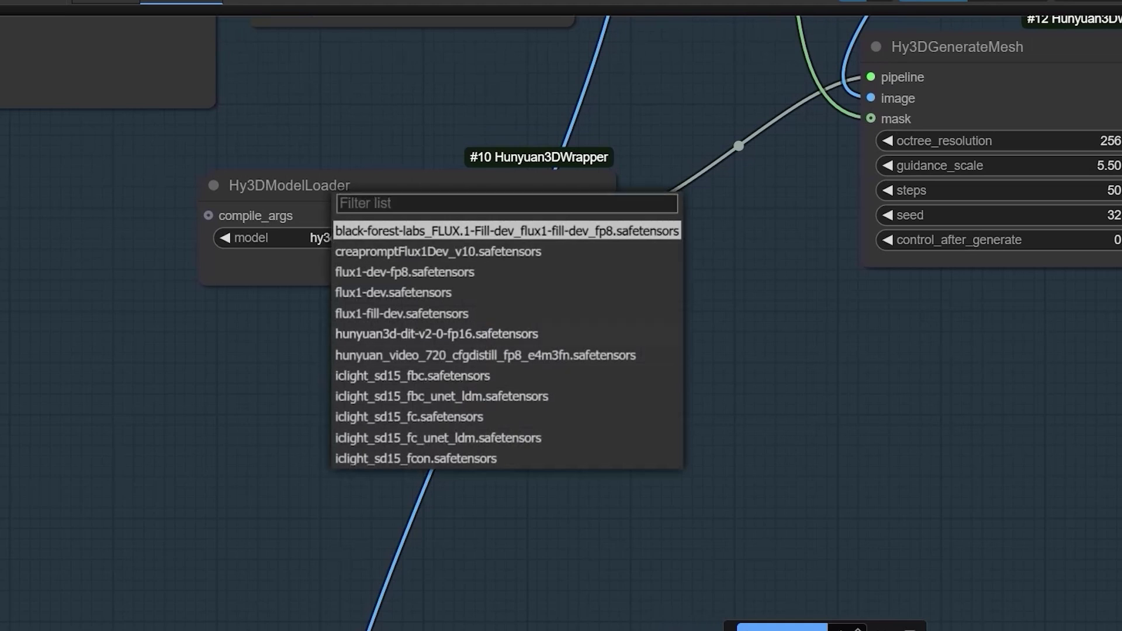
left_click(437, 334)
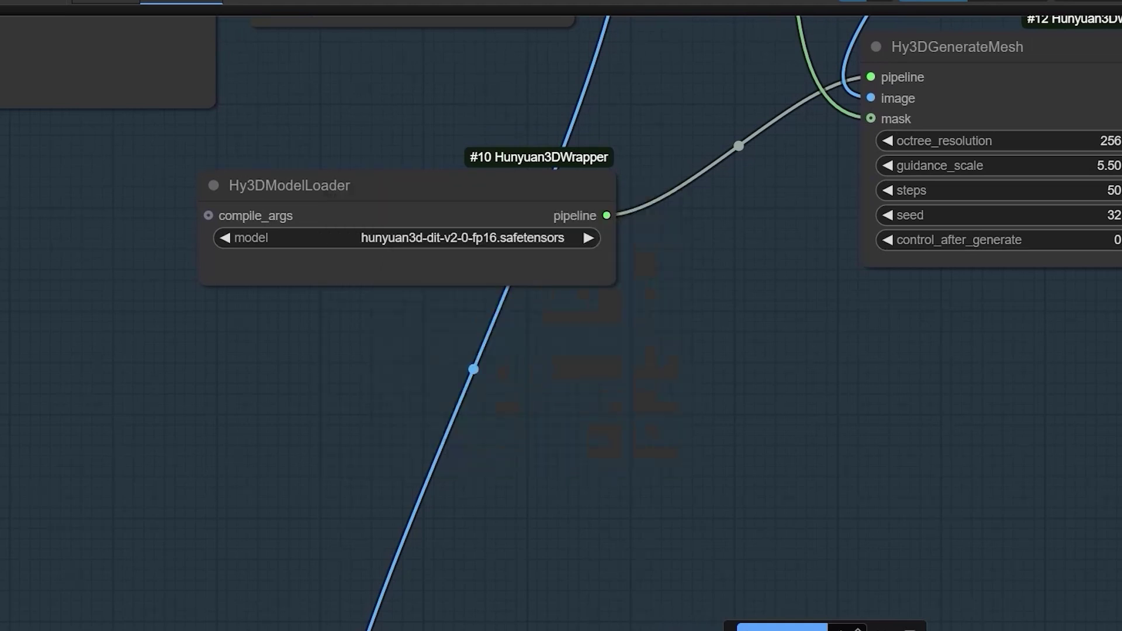
Examine the (Down)Load Hy3D DelightModel node and its model setting in the Delight group
scroll(431, 275, "down", 2)
left_click_drag(495, 522, 579, 337)
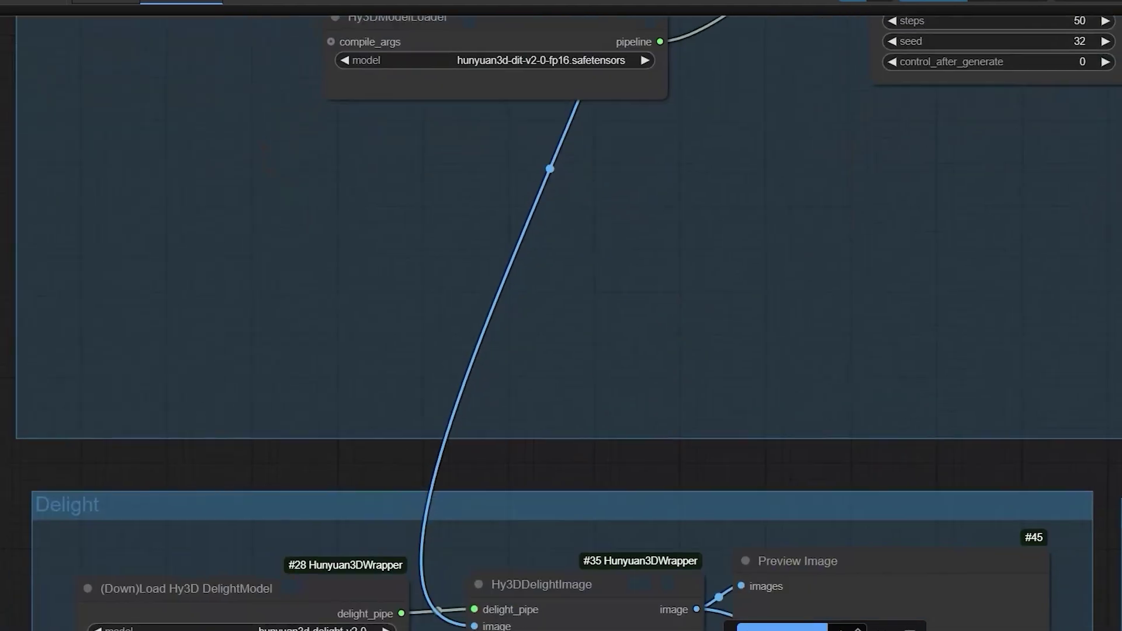
scroll(579, 336, "down", 2)
left_click_drag(485, 438, 676, 106)
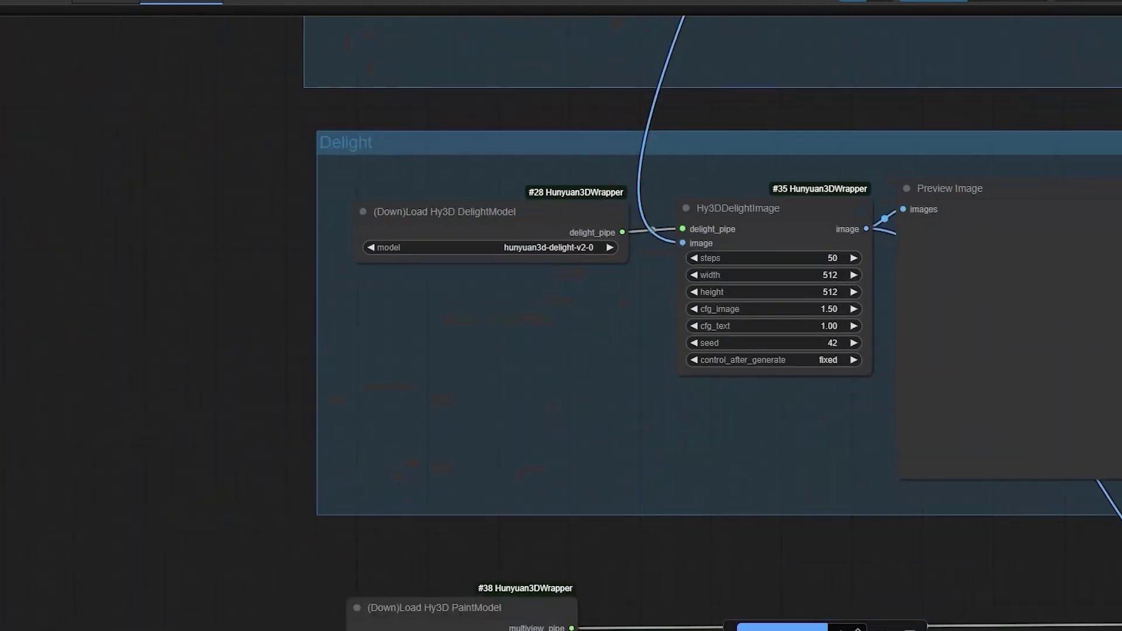
left_click_drag(230, 232, 146, 197)
scroll(146, 197, "up", 6)
left_click_drag(444, 380, 295, 399)
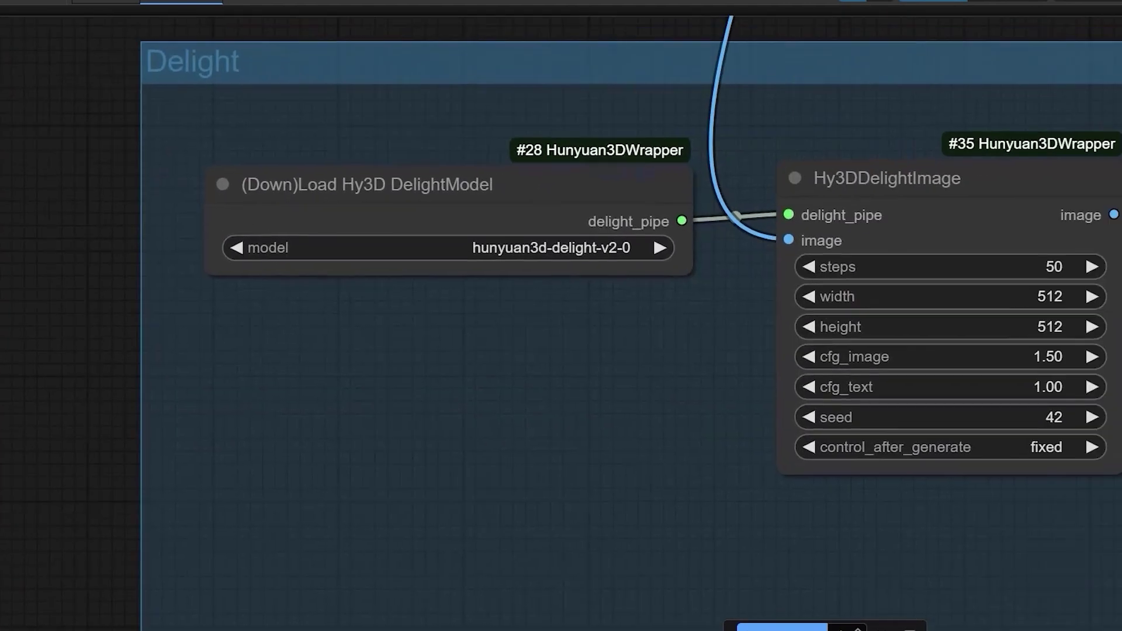
scroll(96, 231, "up", 1)
left_click_drag(96, 230, 23, 232)
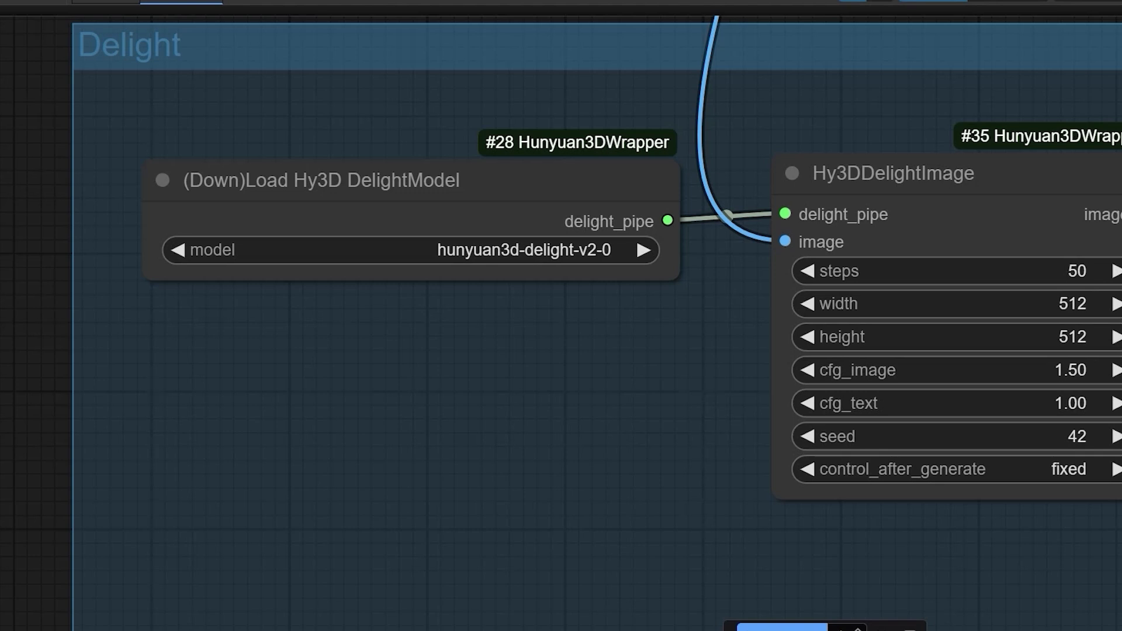
Examine the model setting of the (Down)Load Hy3D PaintModel node below the Delight group
scroll(615, 316, "down", 6)
mouse_move(615, 316)
left_mouse_down()
mouse_move(612, 69)
mouse_move(629, 52)
mouse_move(725, 61)
left_mouse_up()
scroll(691, 307, "up", 7)
mouse_move(691, 323)
left_mouse_down()
mouse_move(601, 318)
mouse_move(768, 393)
left_mouse_up()
scroll(620, 331, "up", 4)
scroll(615, 328, "up", 1)
scroll(763, 390, "down", 2)
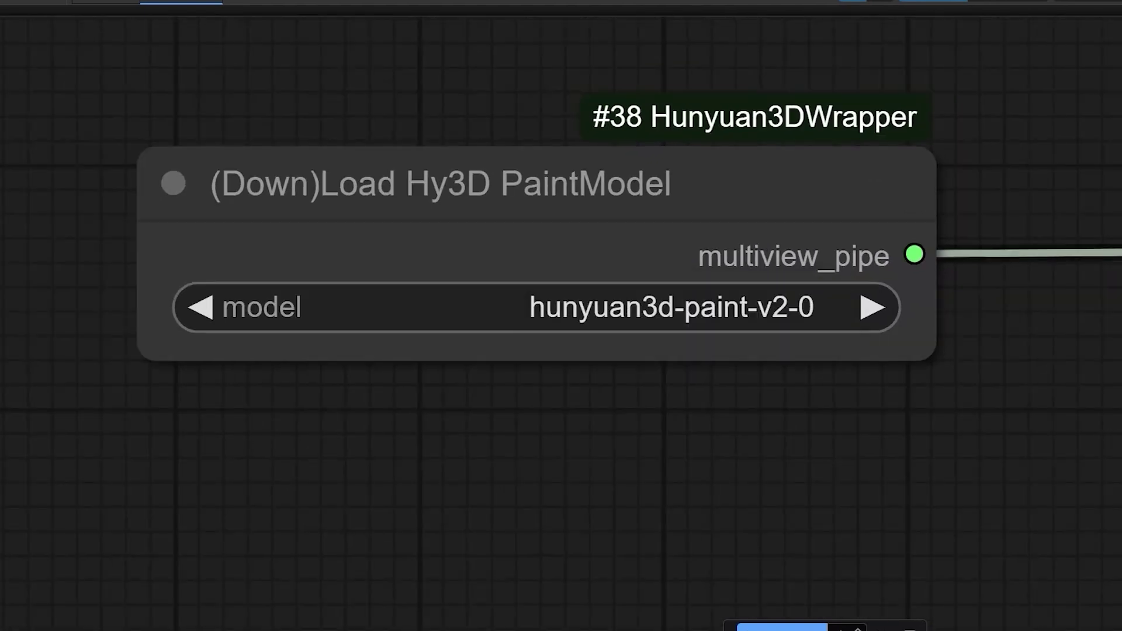
Load the golden dragon head picture 009 from the Desktop into the Load Image node
scroll(561, 316, "down", 3)
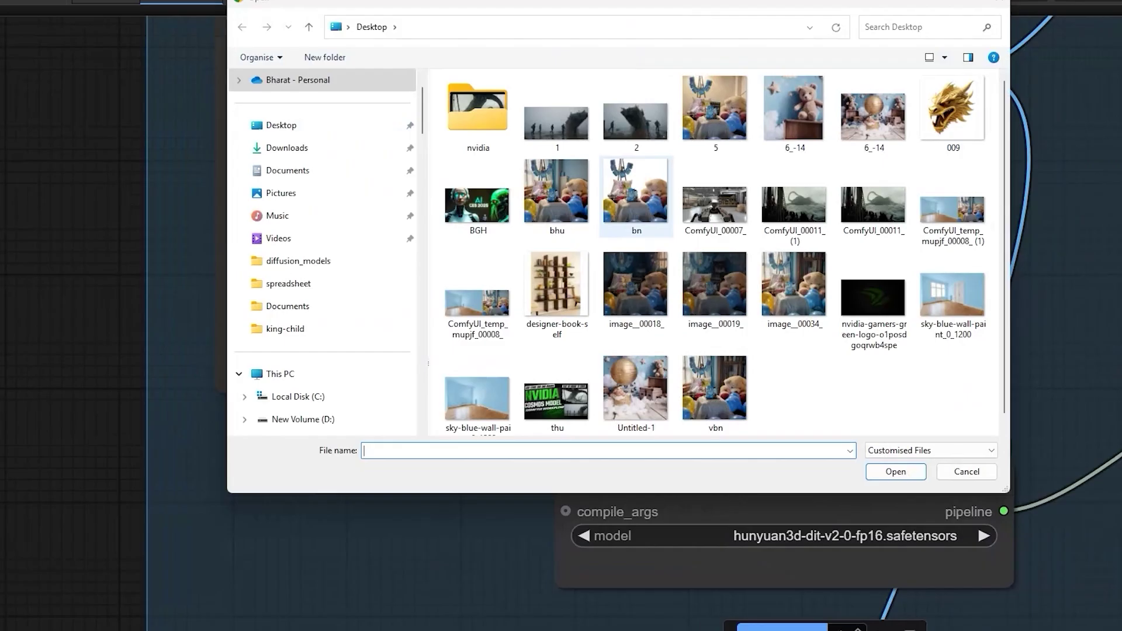
double_click(952, 111)
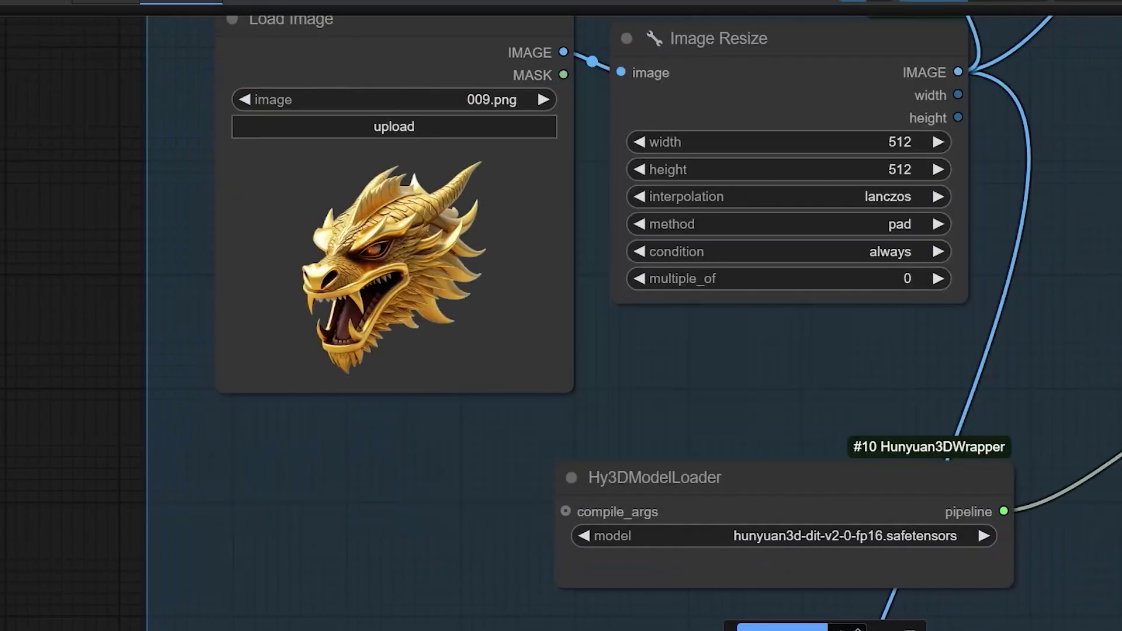
scroll(561, 316, "down", 2)
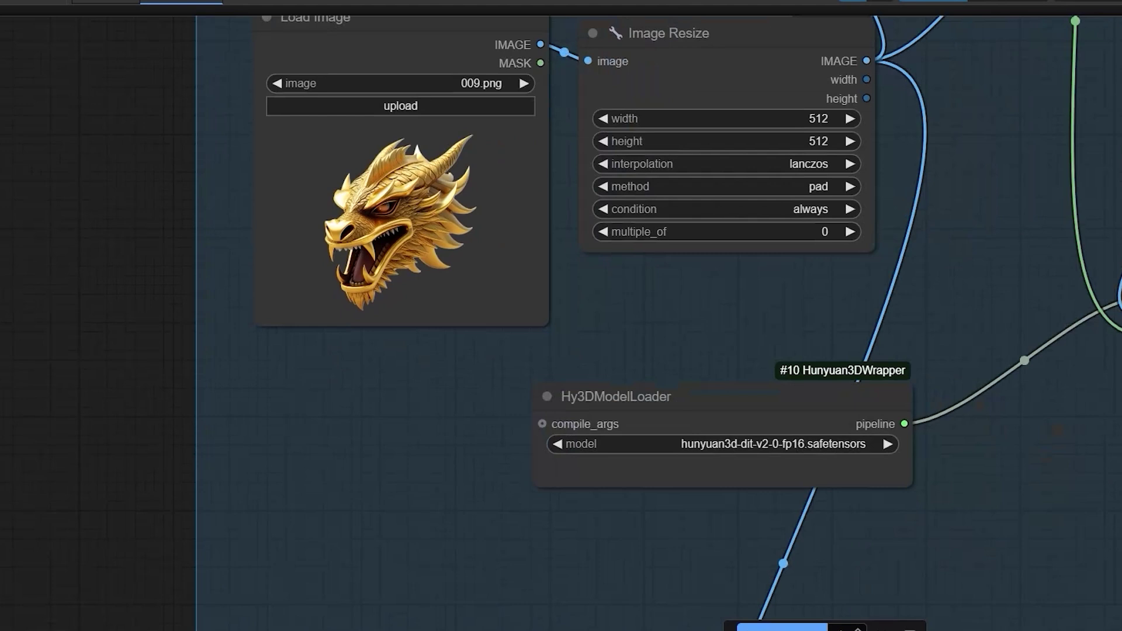
Move the Image Resize node slightly away from the Load Image node
left_click_drag(668, 33, 707, 48)
left_click_drag(775, 303, 637, 379)
scroll(637, 233, "up", 4)
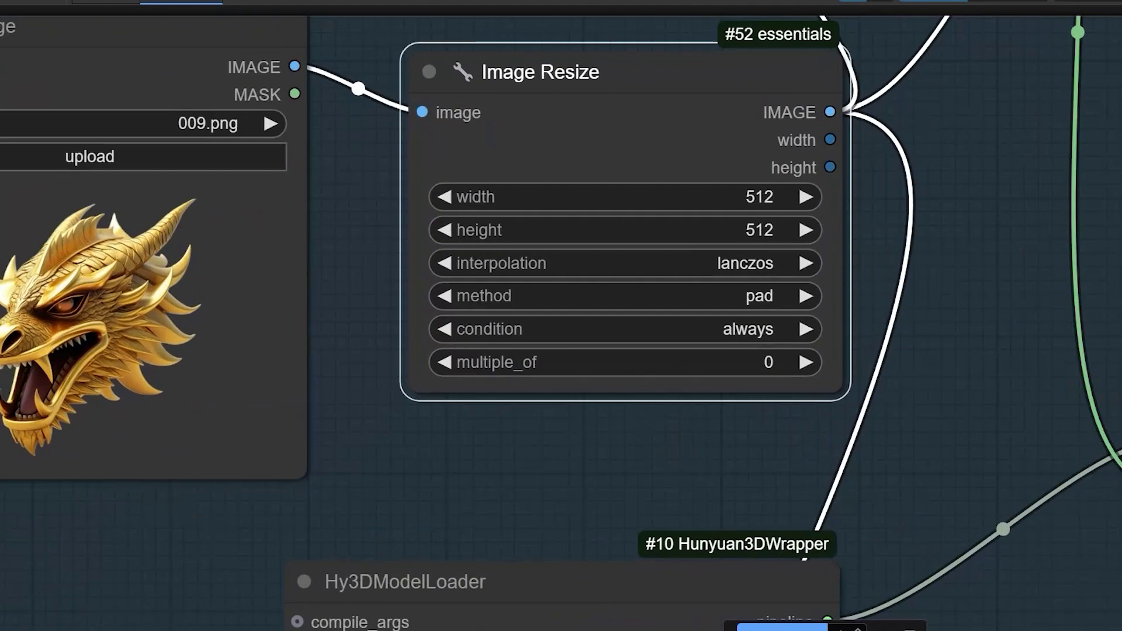
left_click_drag(361, 216, 318, 224)
scroll(318, 225, "down", 1)
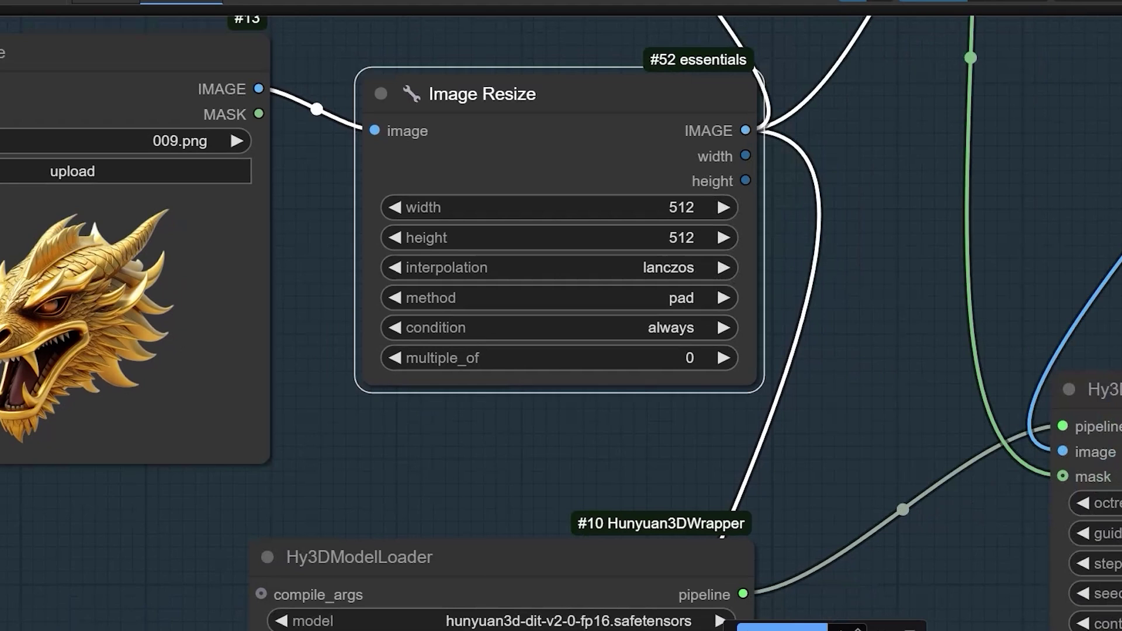
Review the Image Resize node's interpolation options without changing them and choose pad as its method
left_click(660, 268)
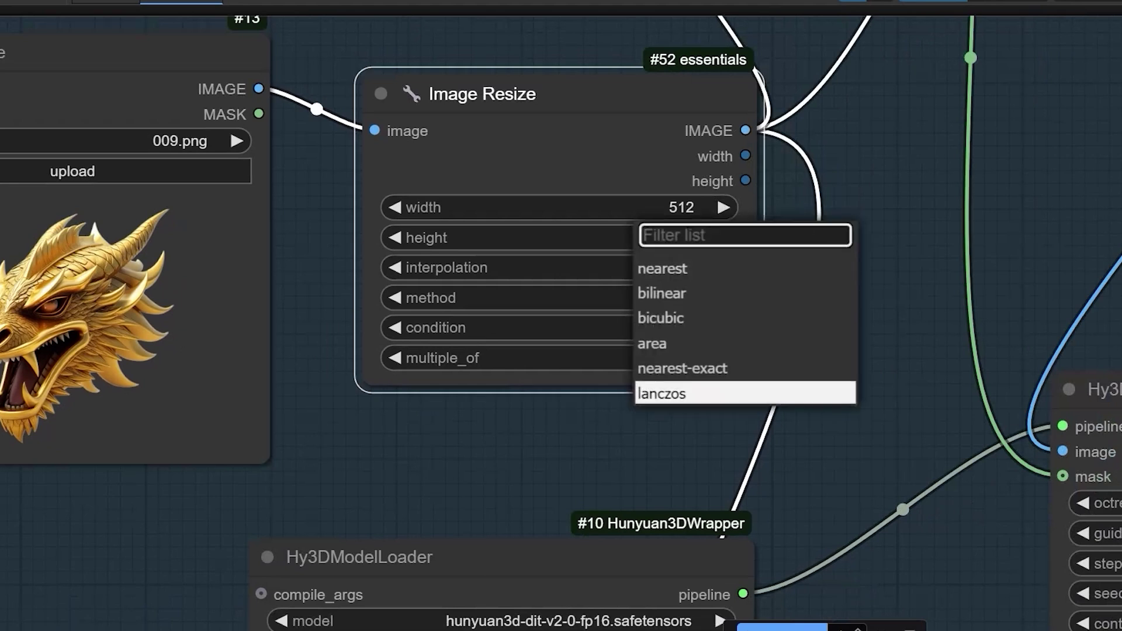
key("Escape")
left_click(663, 298)
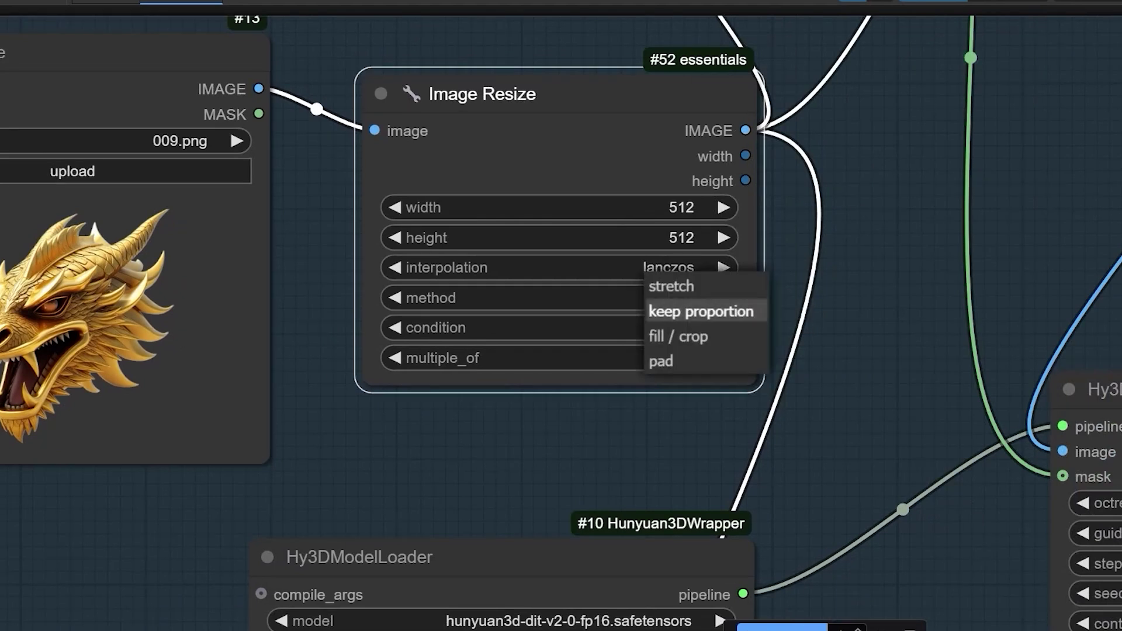
left_click(663, 360)
Select base as the mode of the InSPyReNet TransparentBG node
scroll(646, 387, "down", 2)
scroll(640, 381, "down", 2)
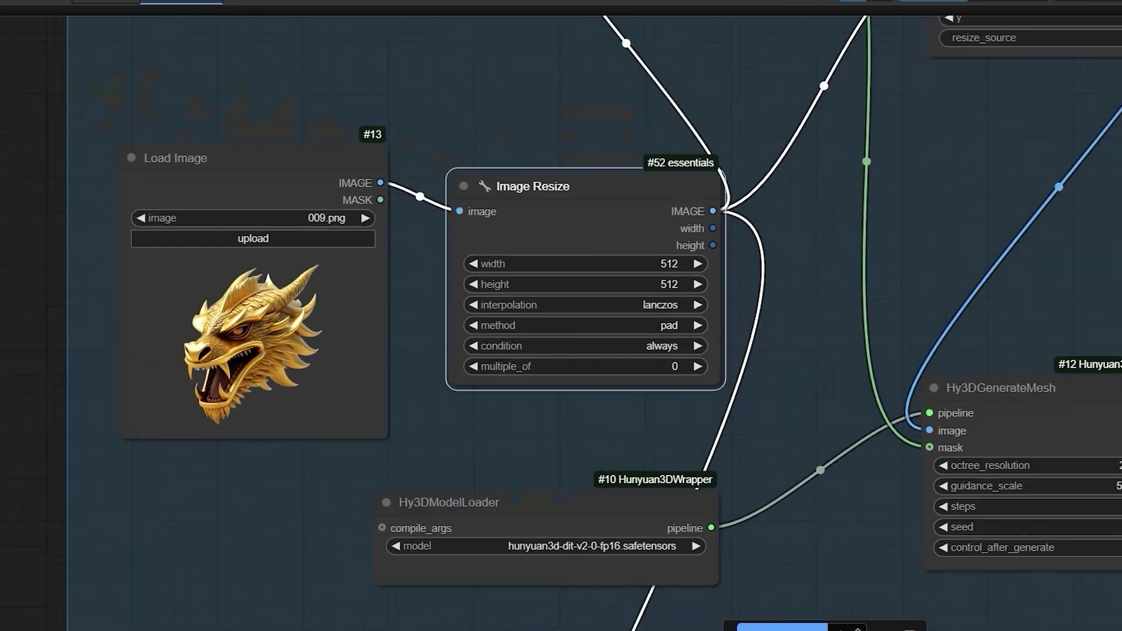
left_click_drag(552, 99, 635, 290)
scroll(636, 290, "down", 1)
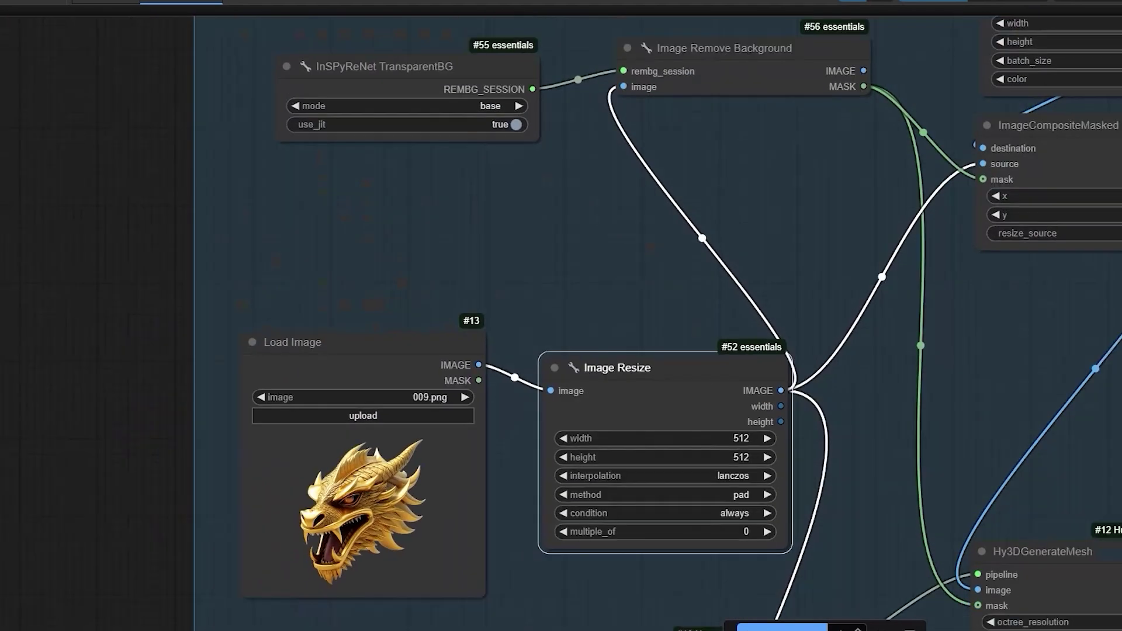
left_click_drag(361, 166, 557, 368)
scroll(380, 232, "up", 6)
scroll(380, 232, "up", 1)
scroll(725, 385, "down", 1)
left_click_drag(725, 385, 652, 409)
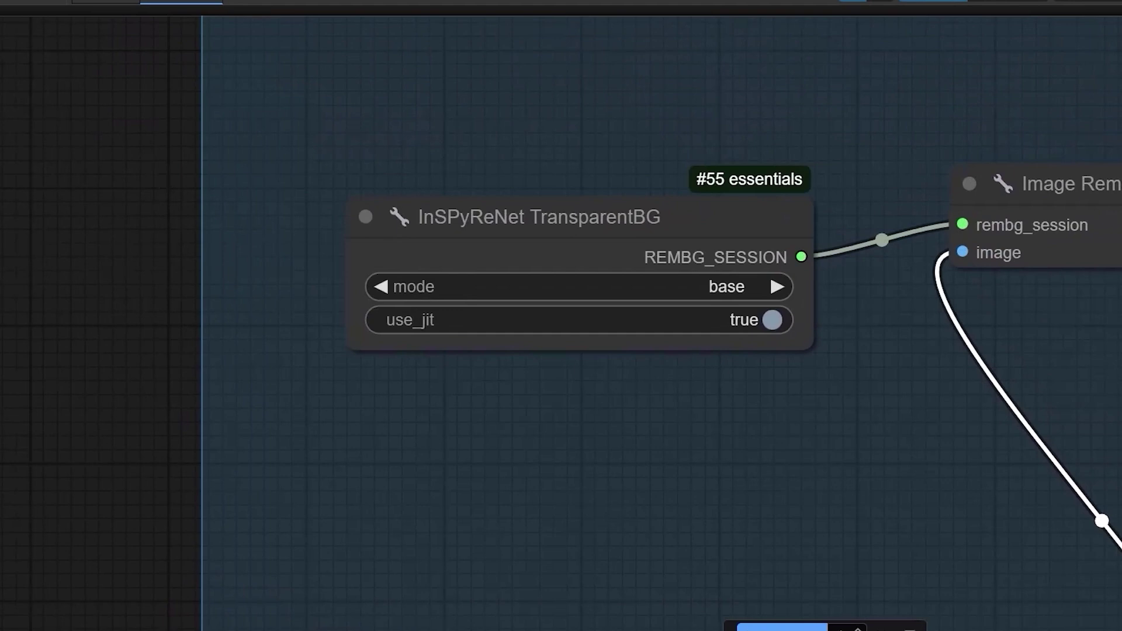
left_click(727, 286)
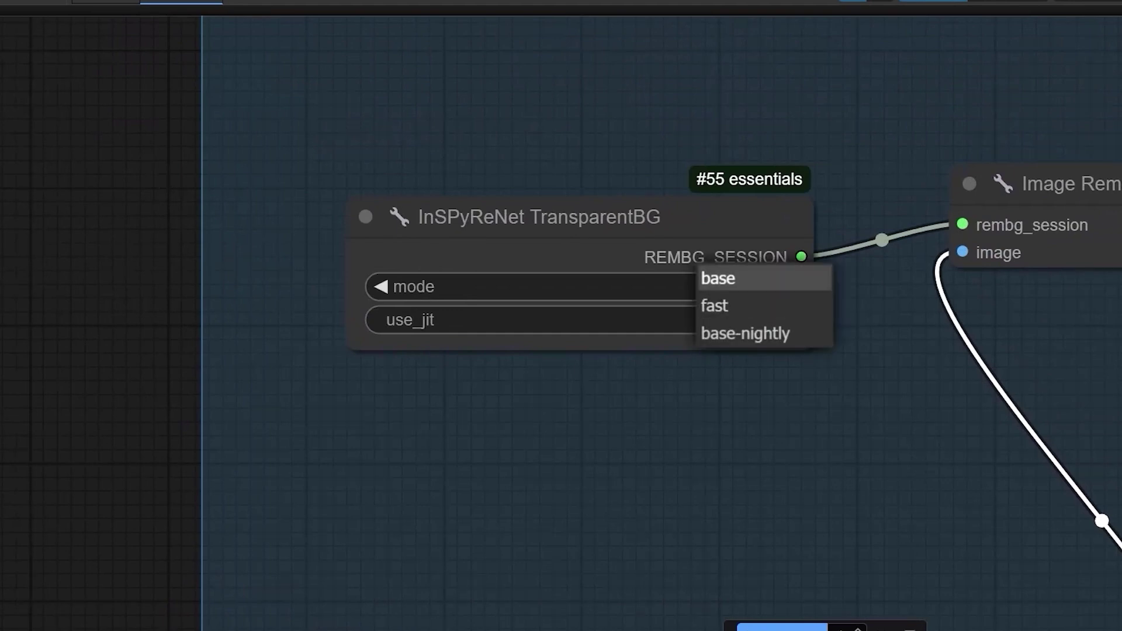
left_click(717, 278)
Examine the Image Remove Background, EmptyImage and ImageCompositeMasked nodes and how they connect to Preview Image
scroll(598, 199, "down", 7)
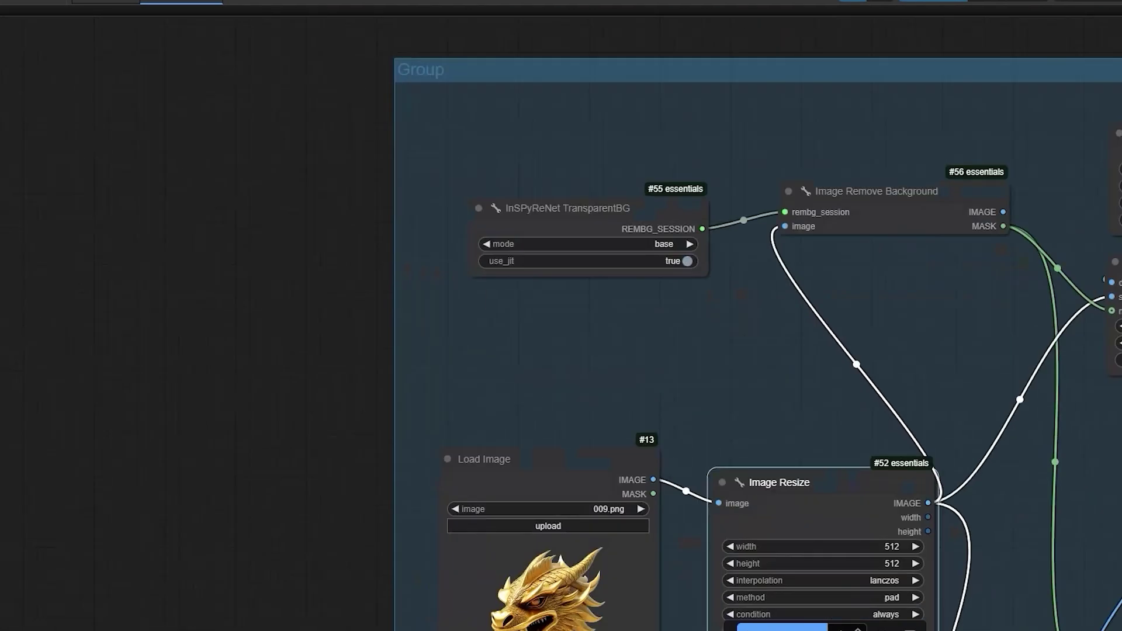
left_click_drag(759, 362, 508, 383)
scroll(509, 383, "down", 1)
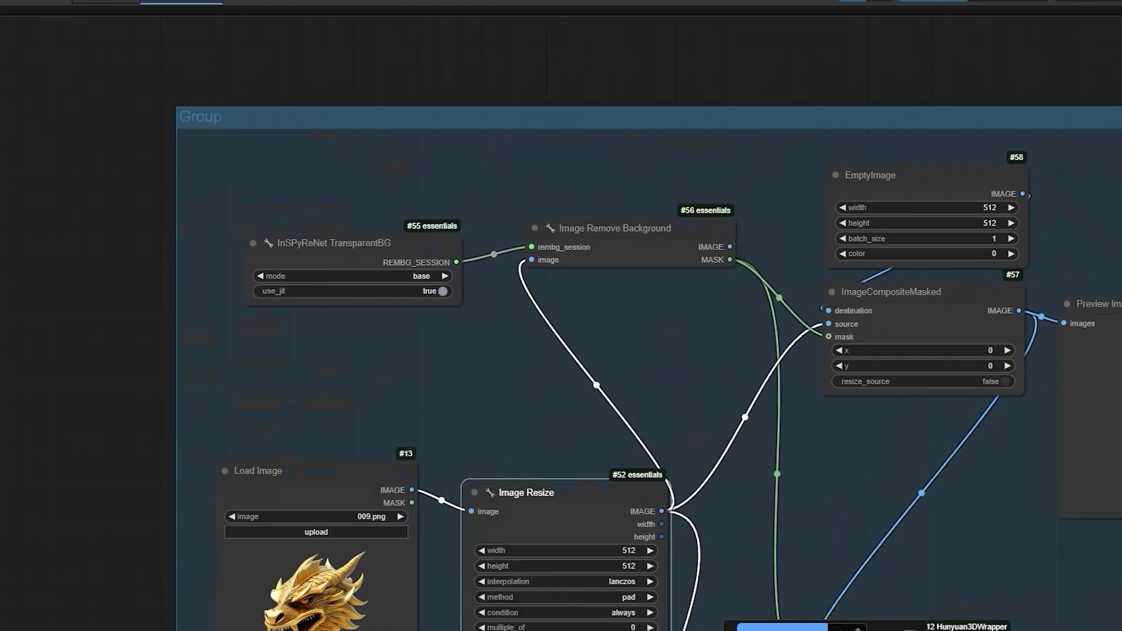
scroll(897, 198, "up", 3)
left_click_drag(561, 409, 465, 390)
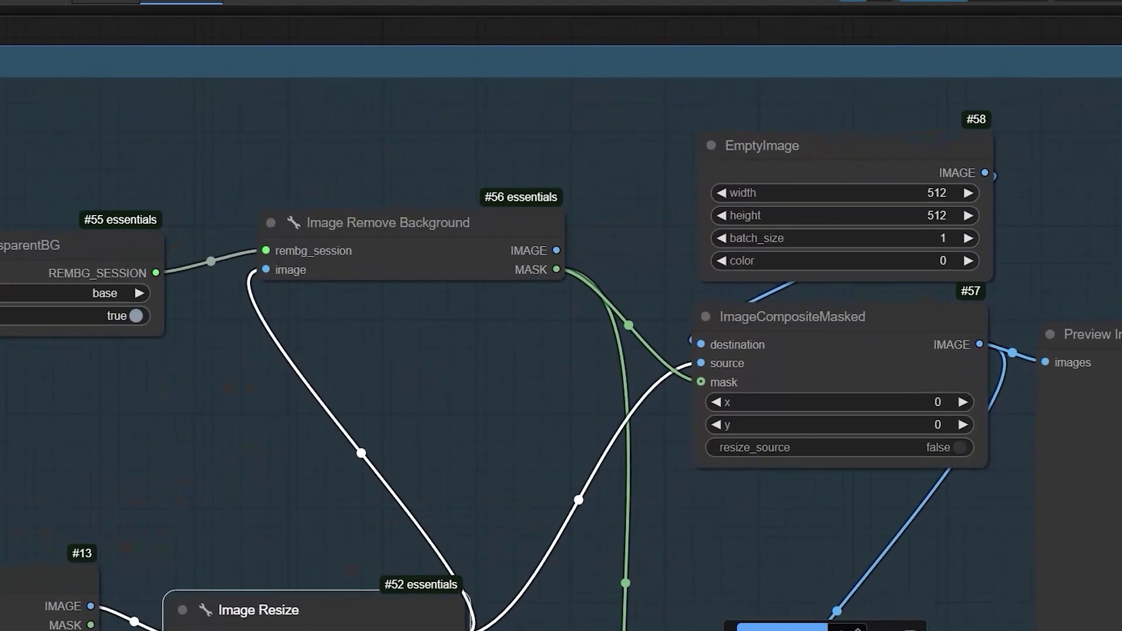
left_click_drag(644, 321, 262, 314)
scroll(512, 301, "up", 4)
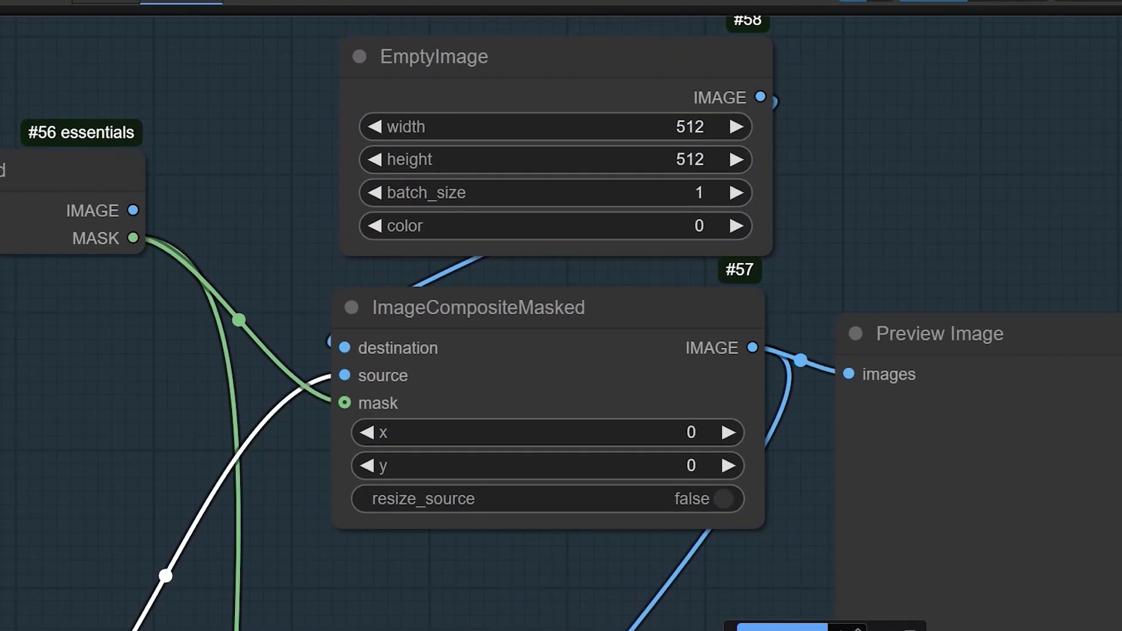
scroll(300, 287, "down", 2)
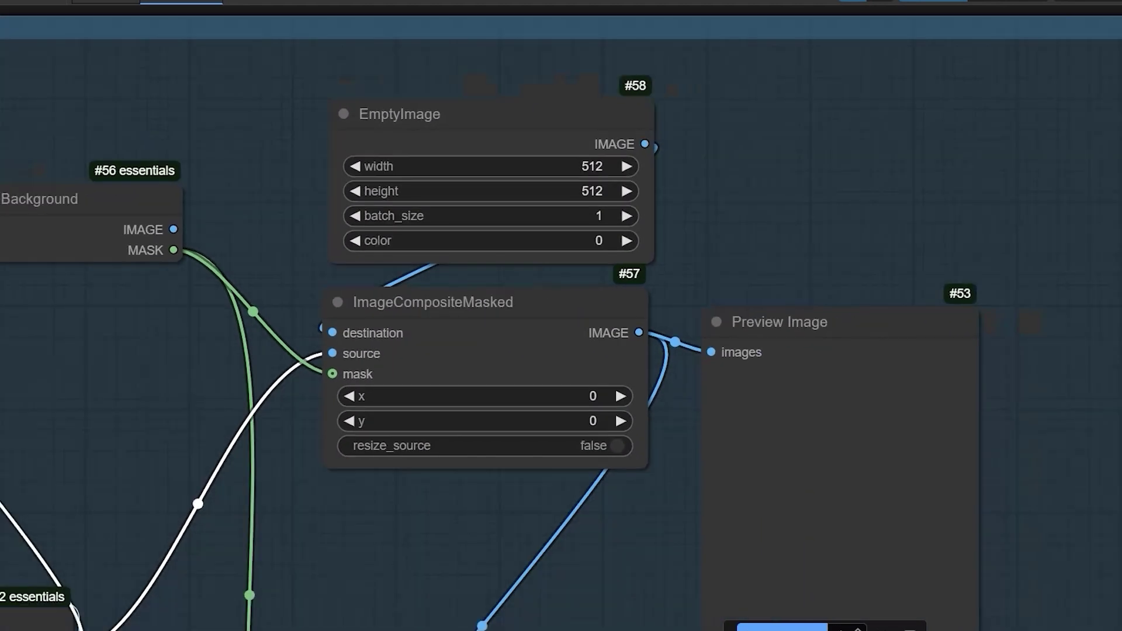
Examine the Hy3DGenerateMesh node's settings, including octree resolution, guidance scale, steps and seed
left_click_drag(527, 586, 840, 167)
scroll(752, 391, "down", 4)
scroll(633, 412, "up", 5)
left_click_drag(633, 411, 241, 276)
scroll(274, 282, "up", 2)
scroll(251, 279, "up", 1)
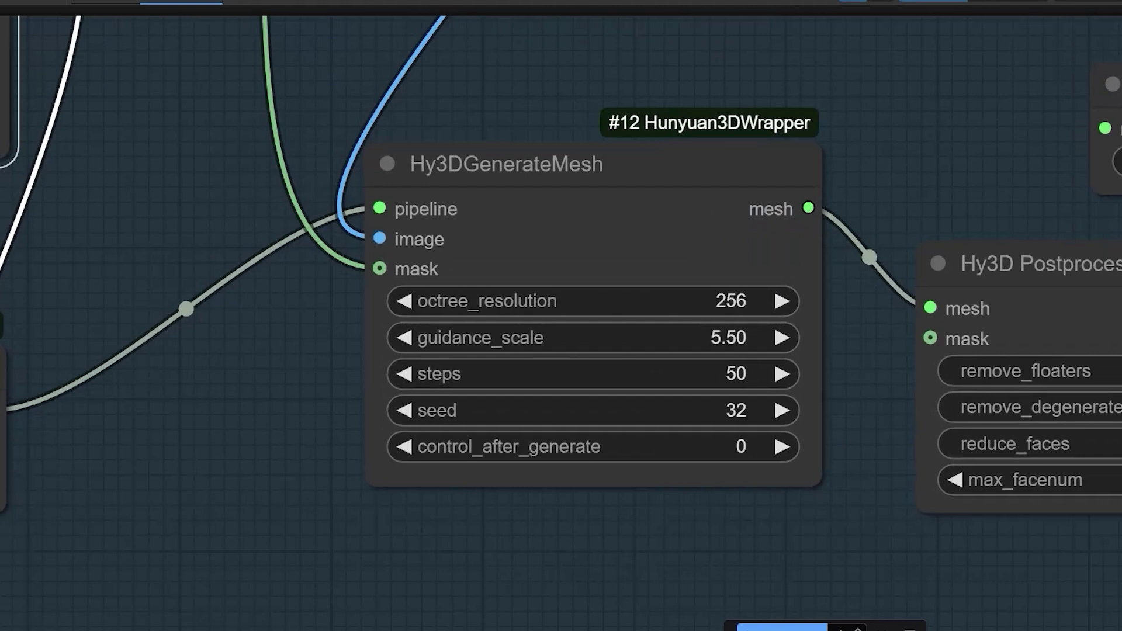
left_click_drag(252, 279, 170, 251)
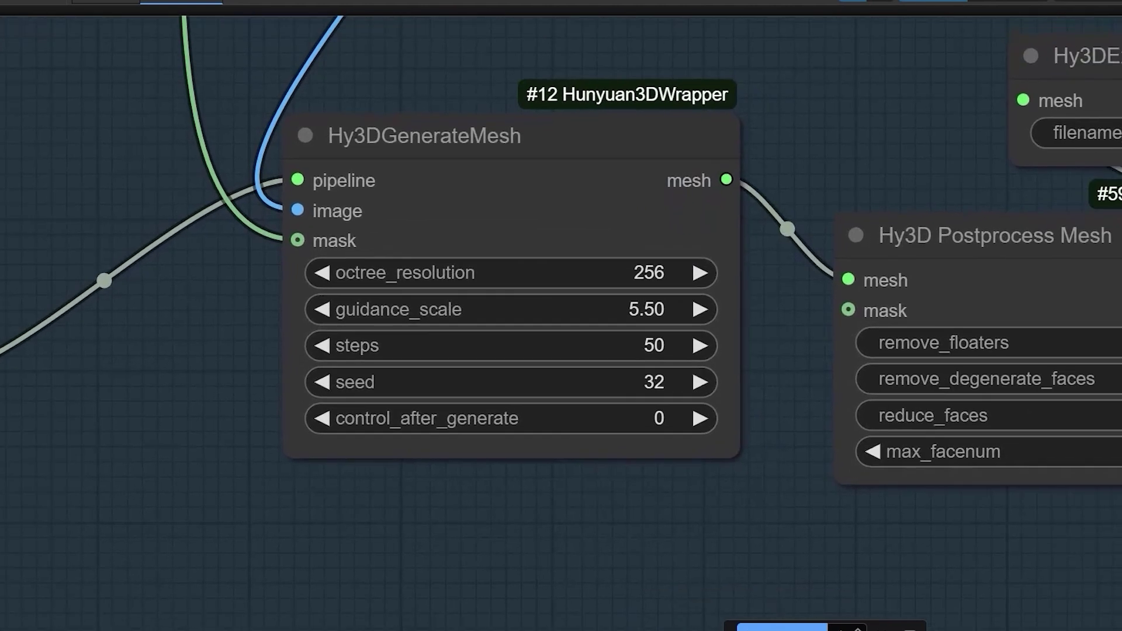
scroll(226, 220, "up", 1)
left_click_drag(561, 316, 474, 280)
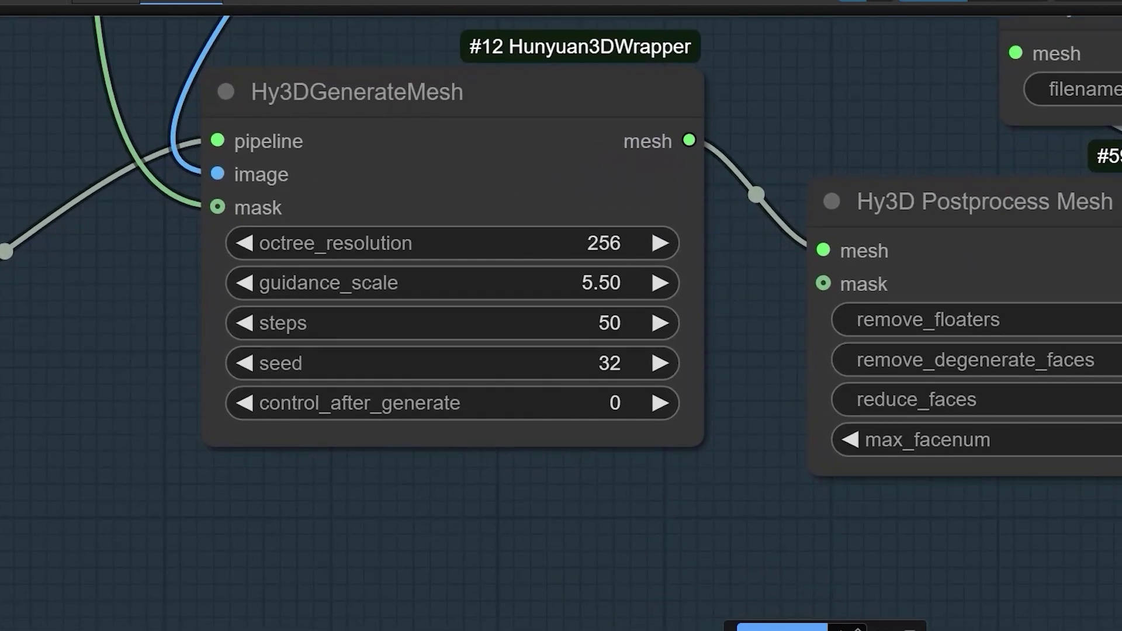
Check the guidance_scale and steps values of the Hy3DGenerateMesh node without changing them
left_click(452, 283)
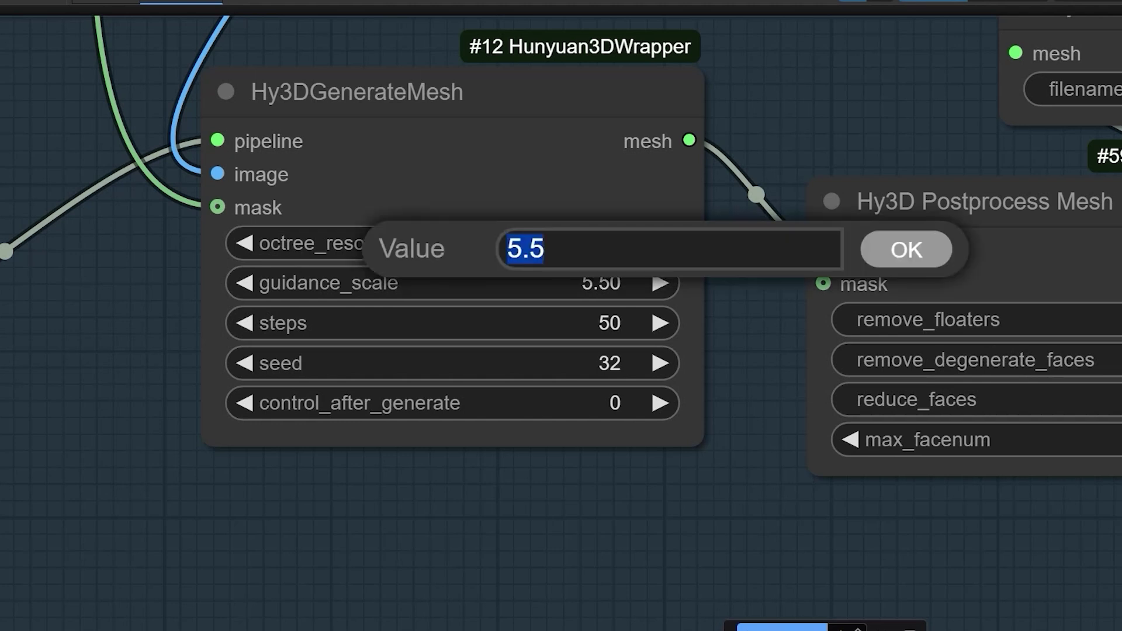
key("Return")
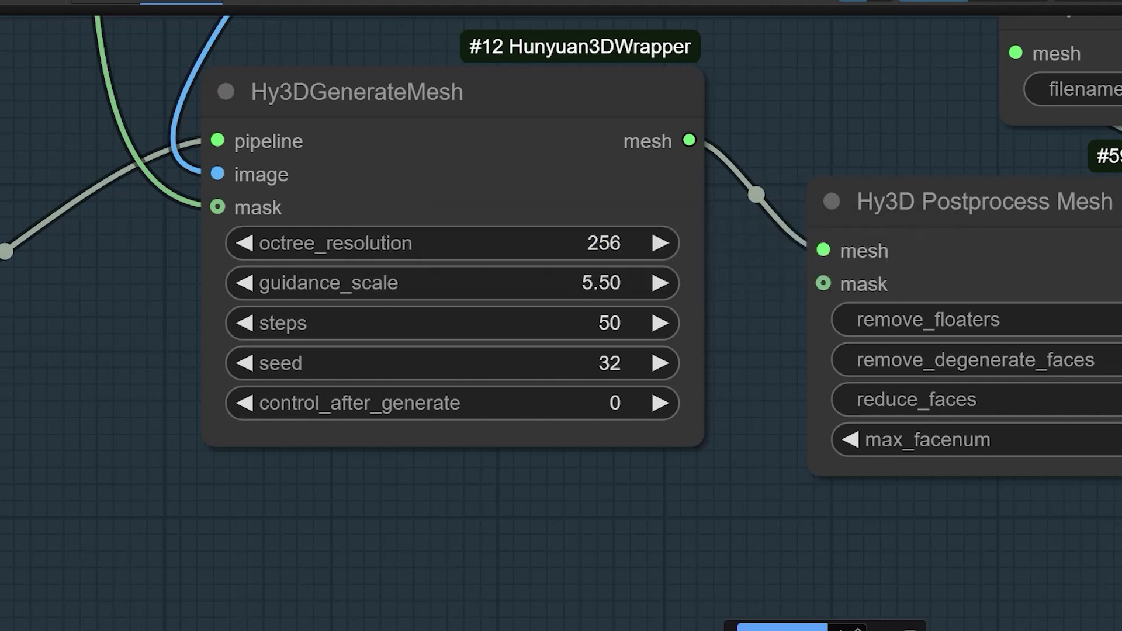
left_click(452, 323)
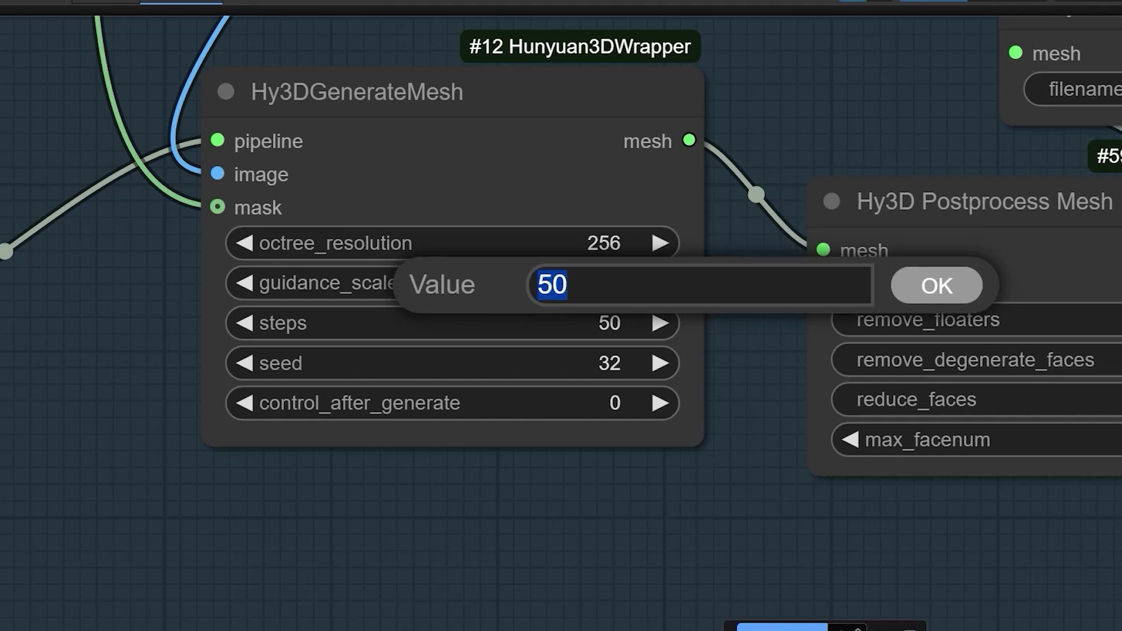
key("Return")
Examine the Hy3D Postprocess Mesh node's options for removing floaters and degenerate faces and for reducing faces
scroll(716, 375, "down", 2)
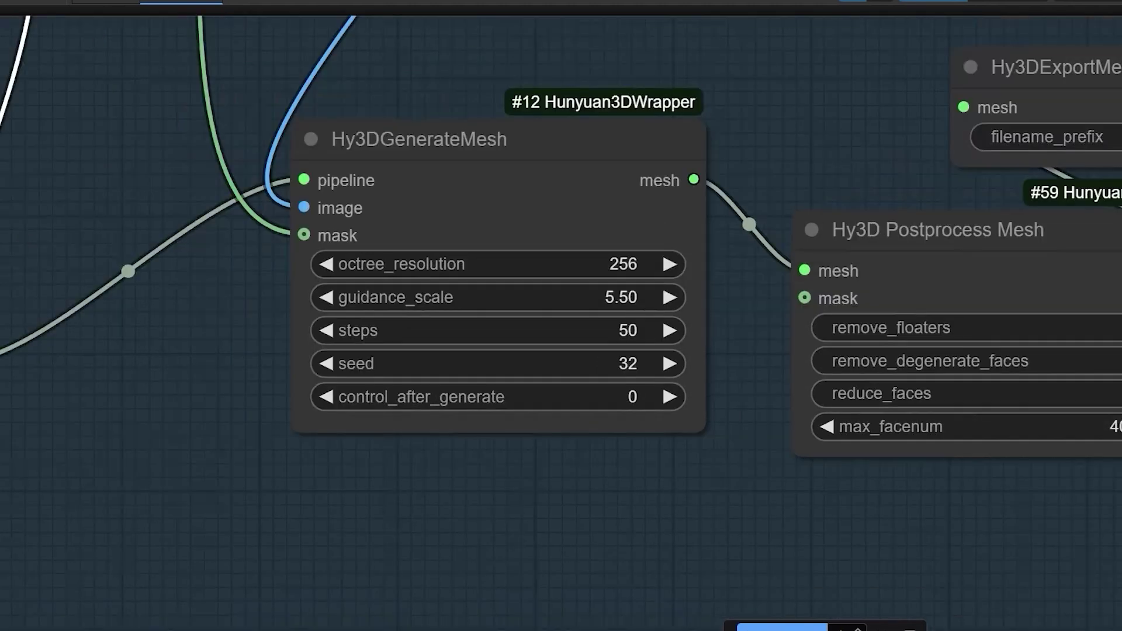
left_click_drag(717, 375, 426, 373)
scroll(439, 325, "up", 5)
left_click_drag(465, 280, 222, 253)
scroll(290, 266, "down", 1)
scroll(561, 316, "up", 2)
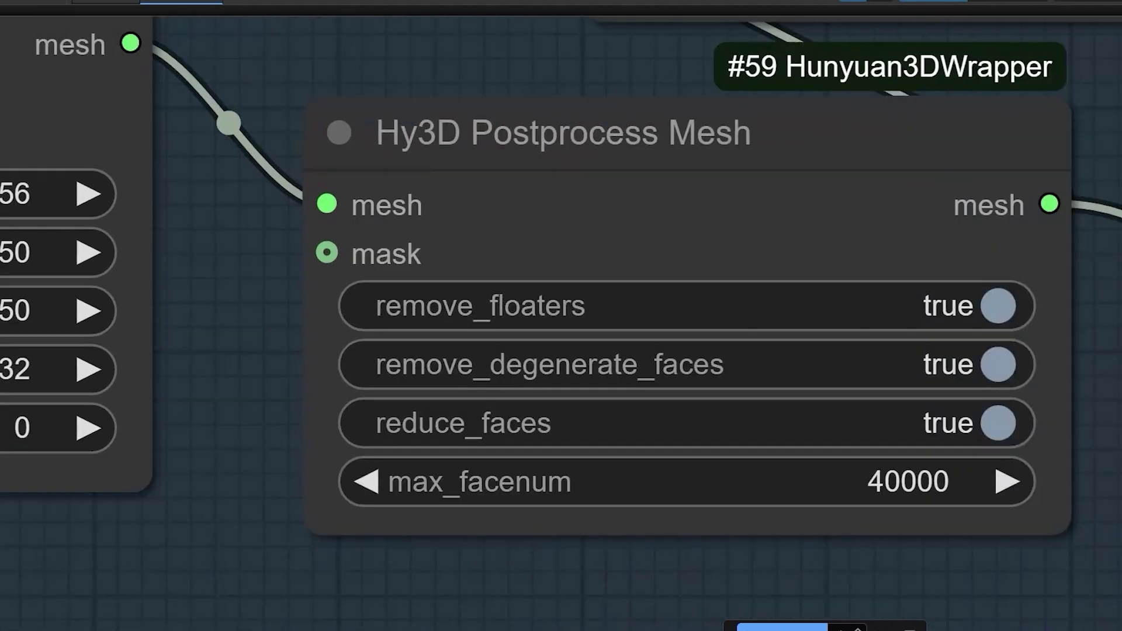
scroll(561, 316, "right", 3)
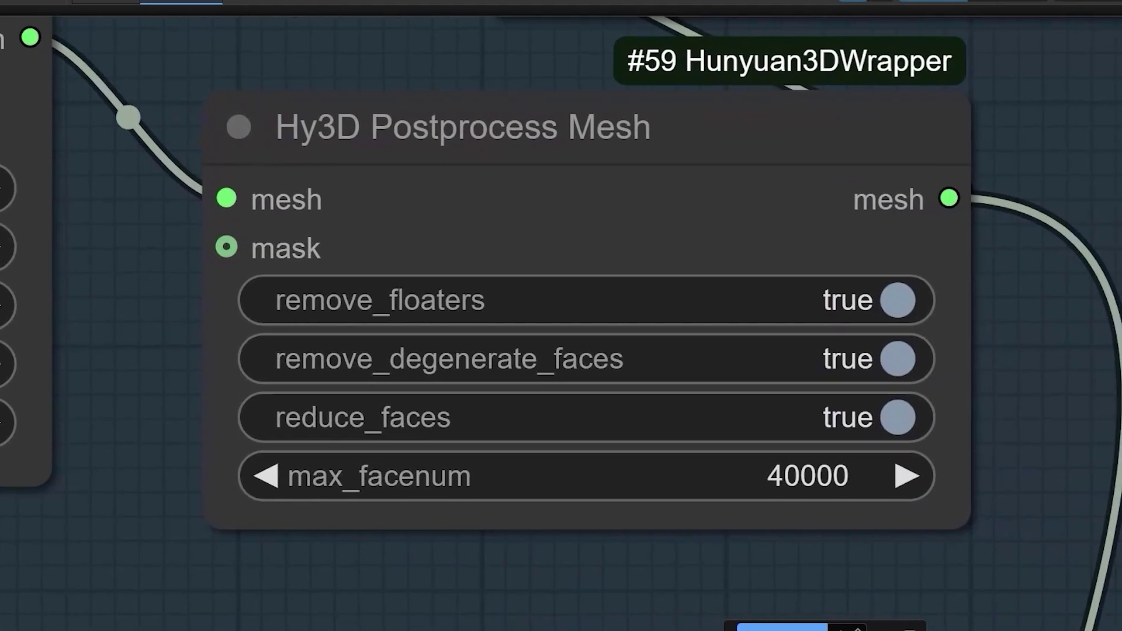
scroll(561, 316, "down", 2)
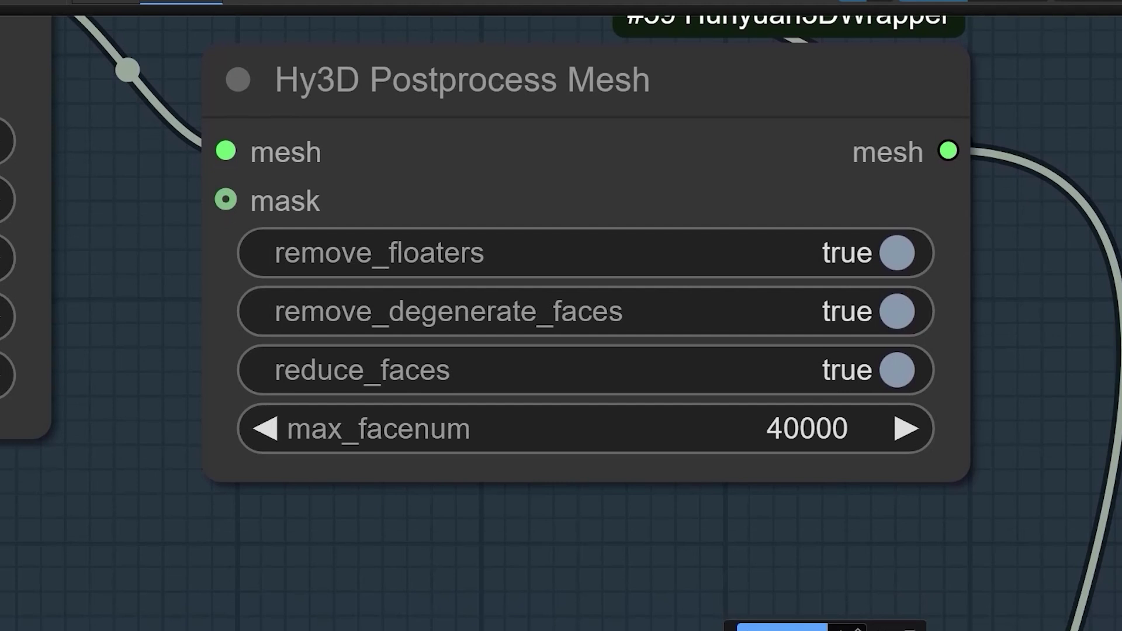
scroll(561, 316, "down", 2)
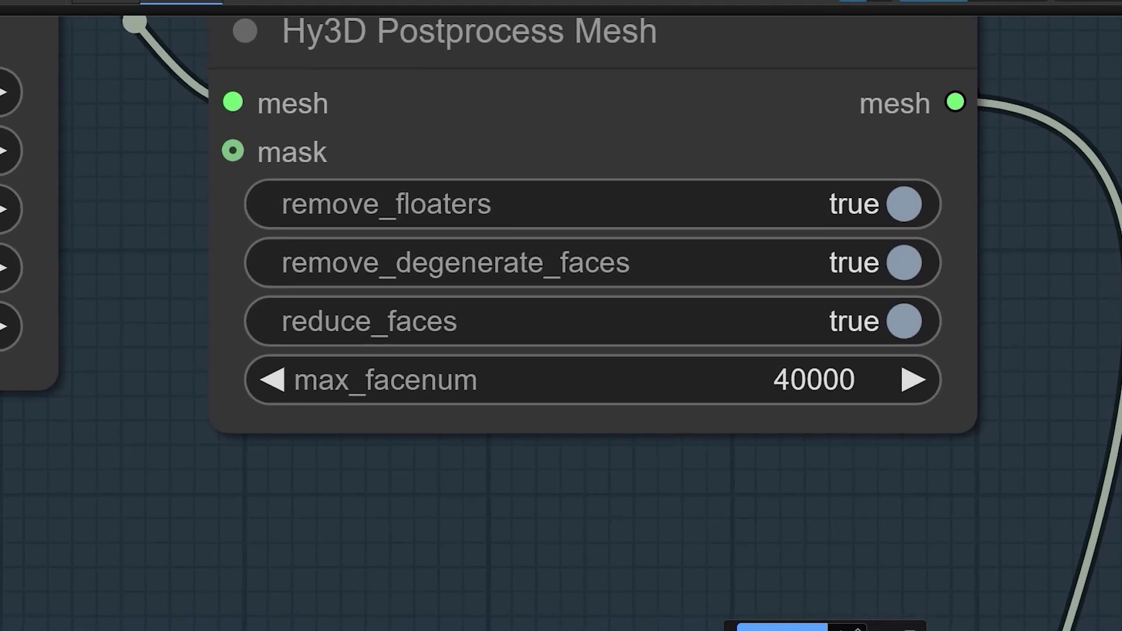
scroll(561, 315, "down", 1)
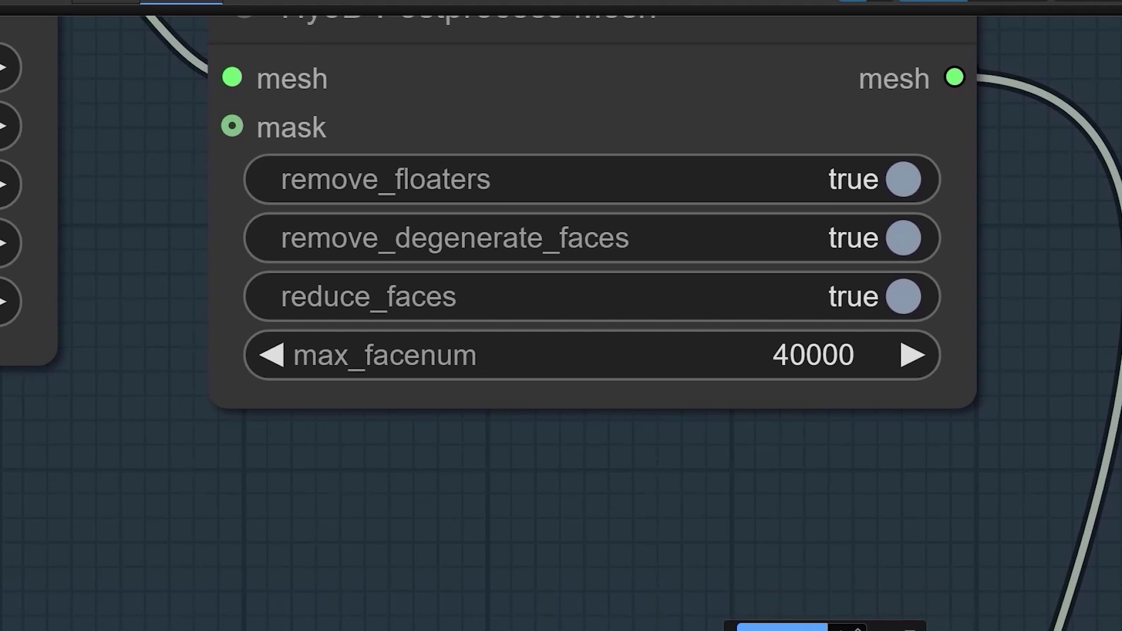
Review the remove_degenerate_faces option and the max_facenum value of the Hy3D Postprocess Mesh node, keeping both settings
left_click(903, 237)
left_click(903, 237)
left_click_drag(561, 496, 563, 466)
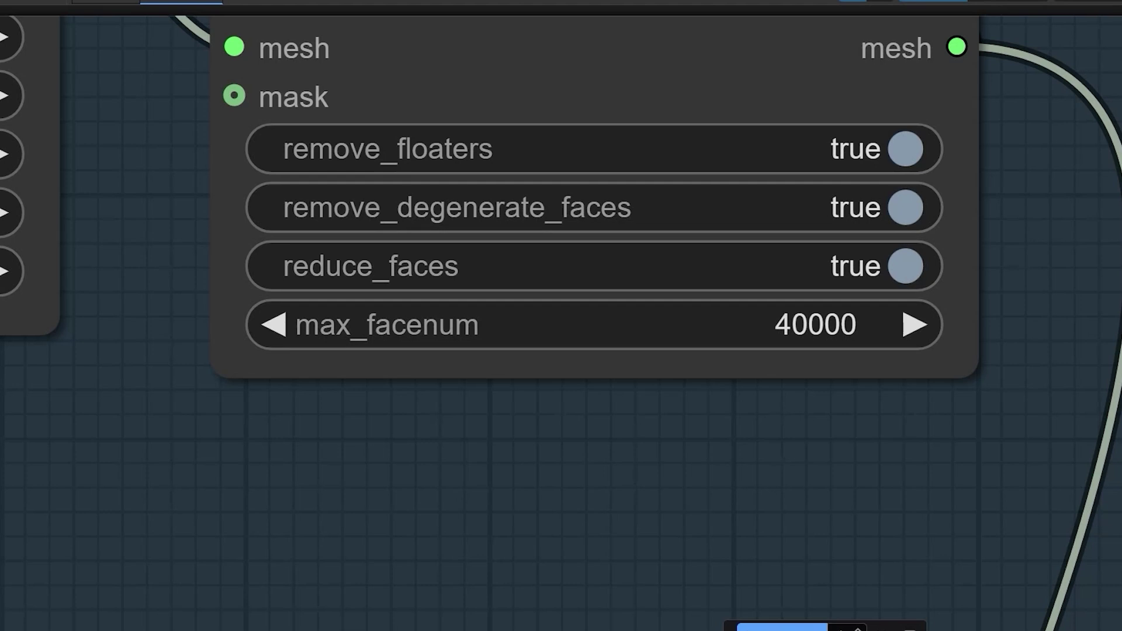
left_click_drag(561, 467, 571, 440)
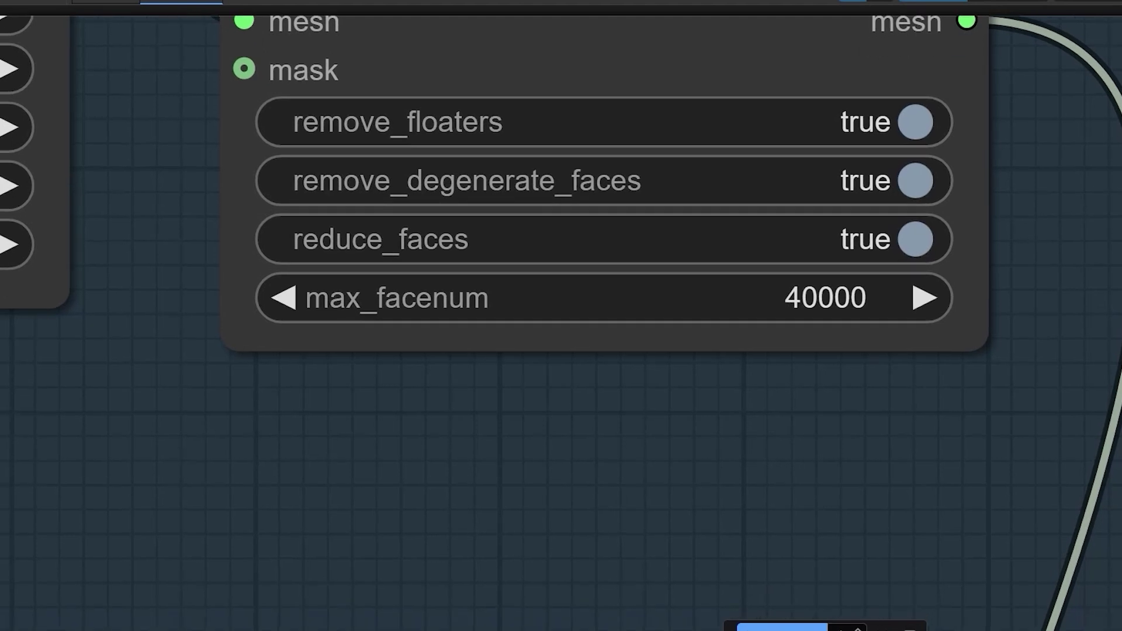
left_click(497, 297)
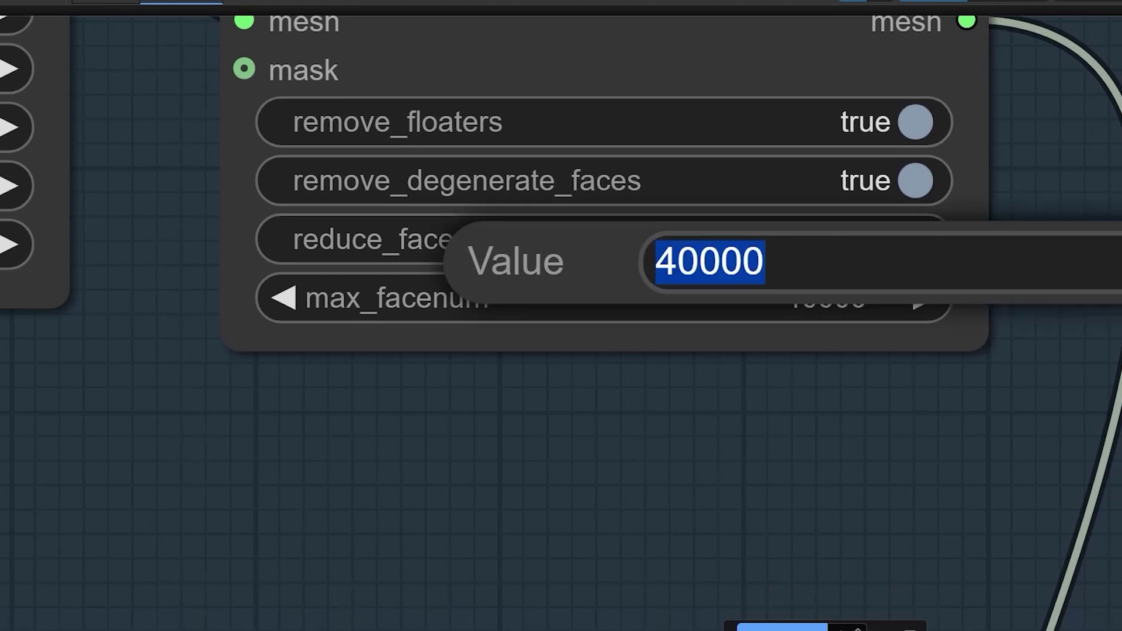
key("End")
key("Return")
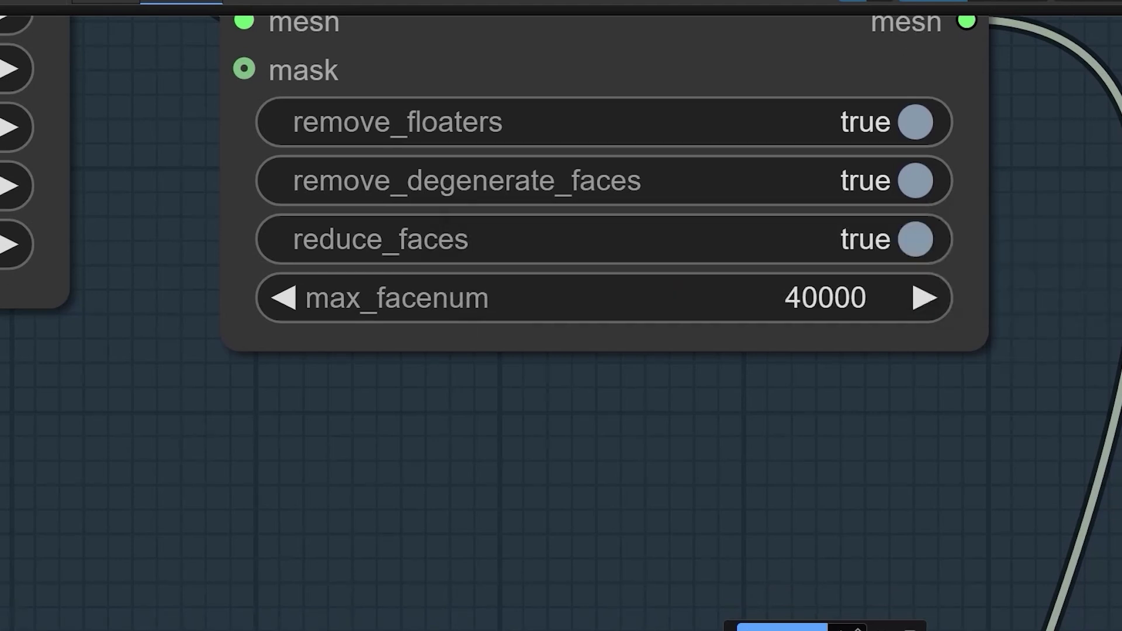
Locate the Delight group and view its (Down)Load Hy3D DelightModel node
scroll(803, 337, "down", 10)
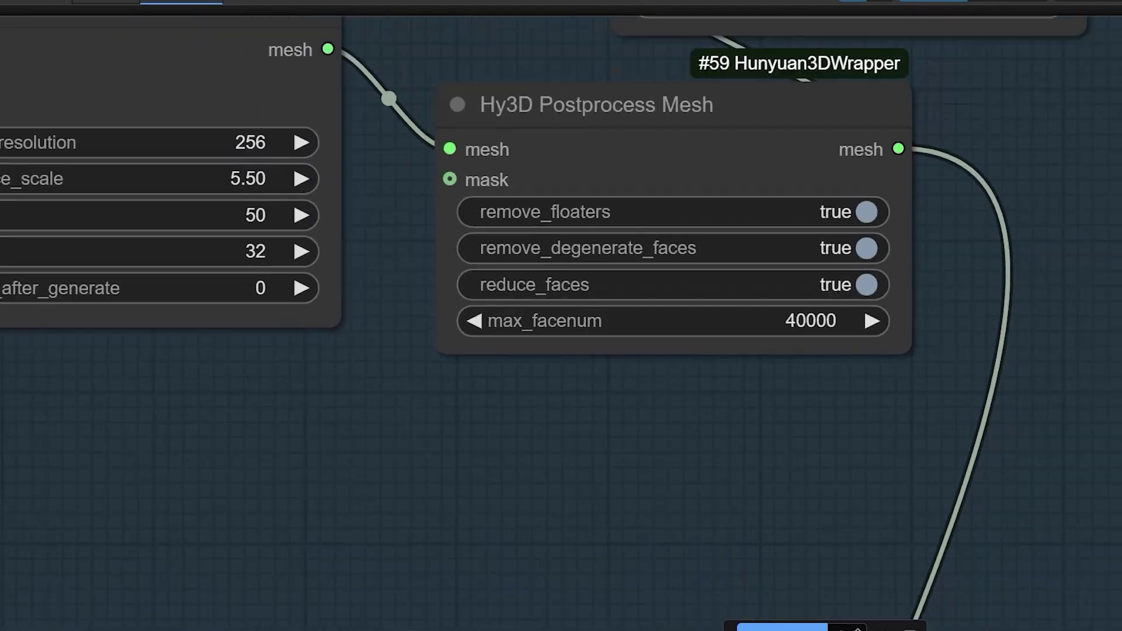
left_click_drag(779, 442, 963, 292)
scroll(963, 292, "down", 6)
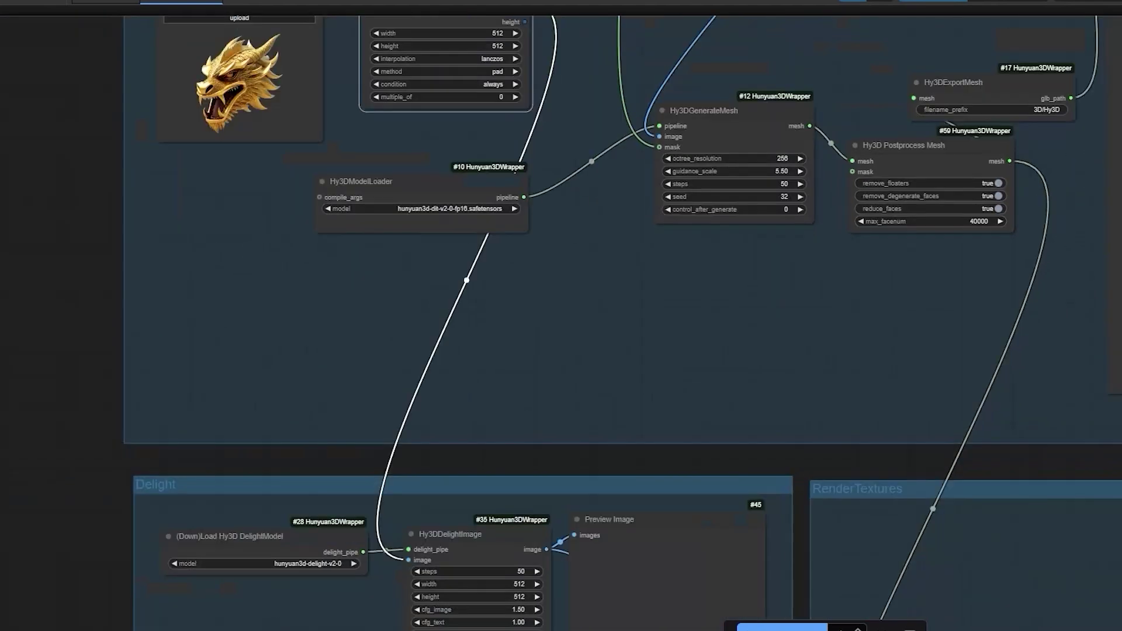
left_click_drag(103, 472, 390, 220)
scroll(390, 220, "up", 4)
scroll(384, 264, "up", 4)
left_click_drag(384, 263, 248, 116)
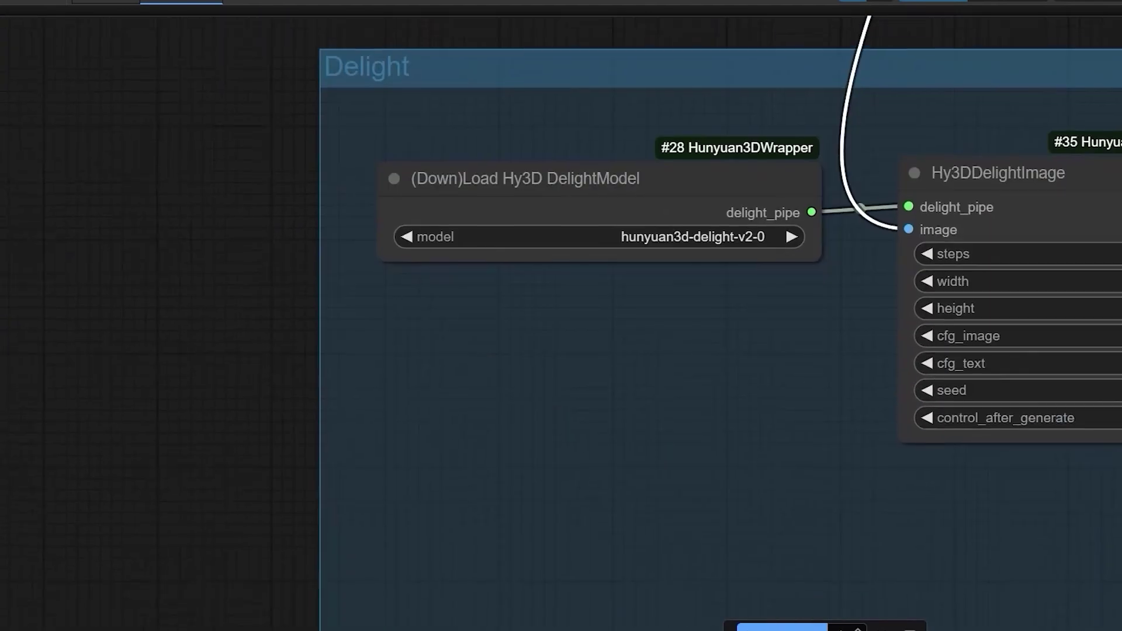
Compare the models selected in the Hy3DModelLoader and (Down)Load Hy3D DelightModel nodes
scroll(264, 161, "down", 2)
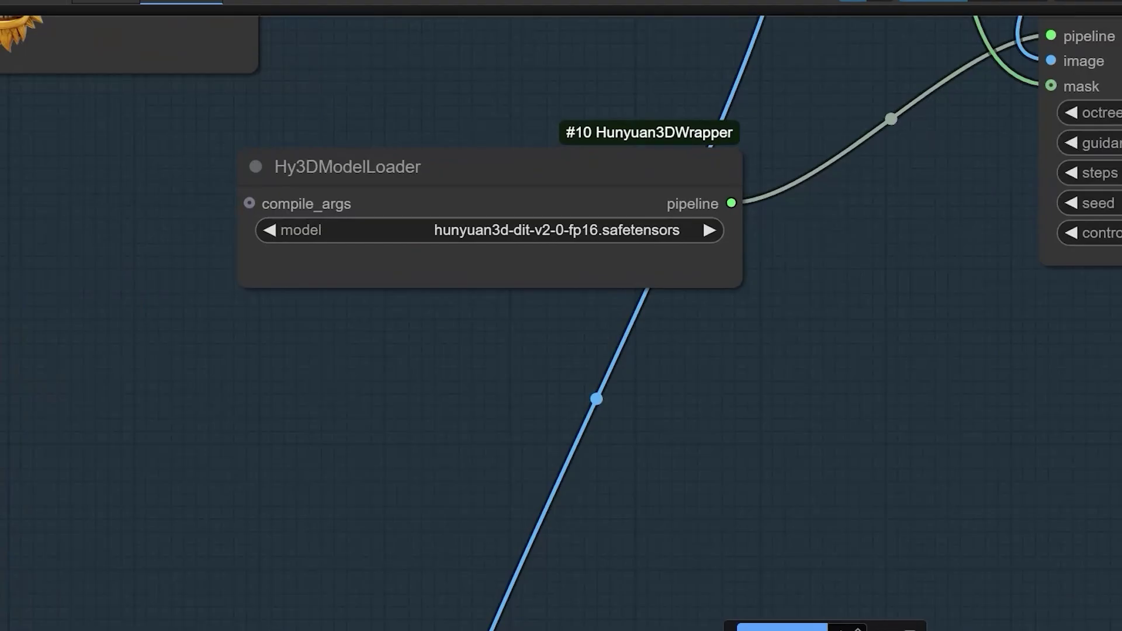
scroll(518, 251, "down", 2)
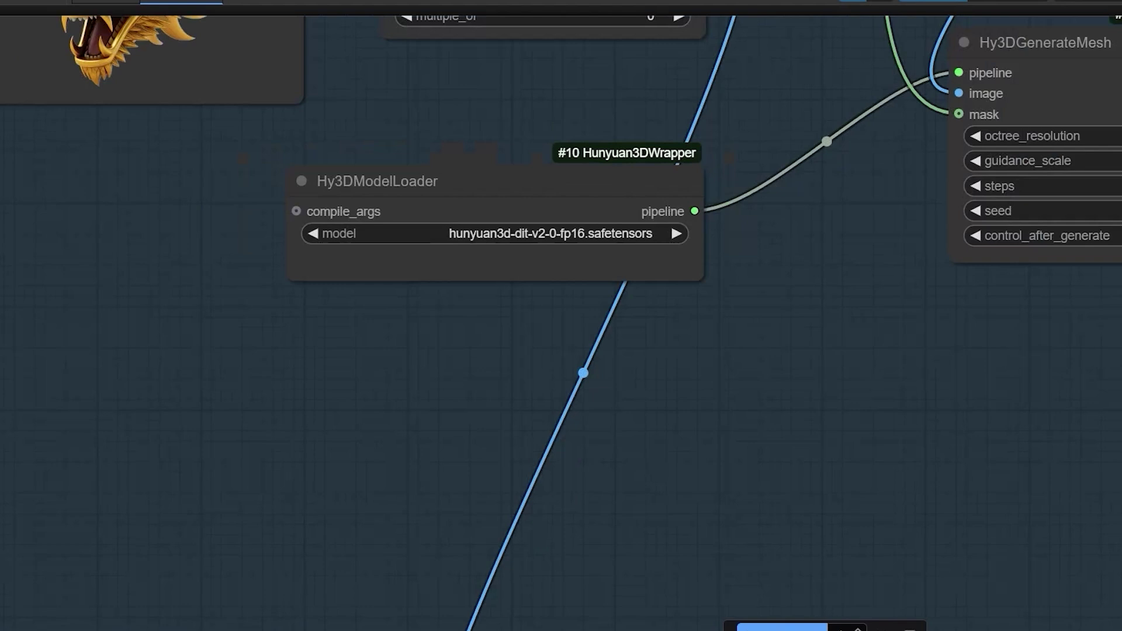
scroll(591, 275, "down", 4)
left_click_drag(409, 526, 704, 27)
scroll(616, 232, "up", 3)
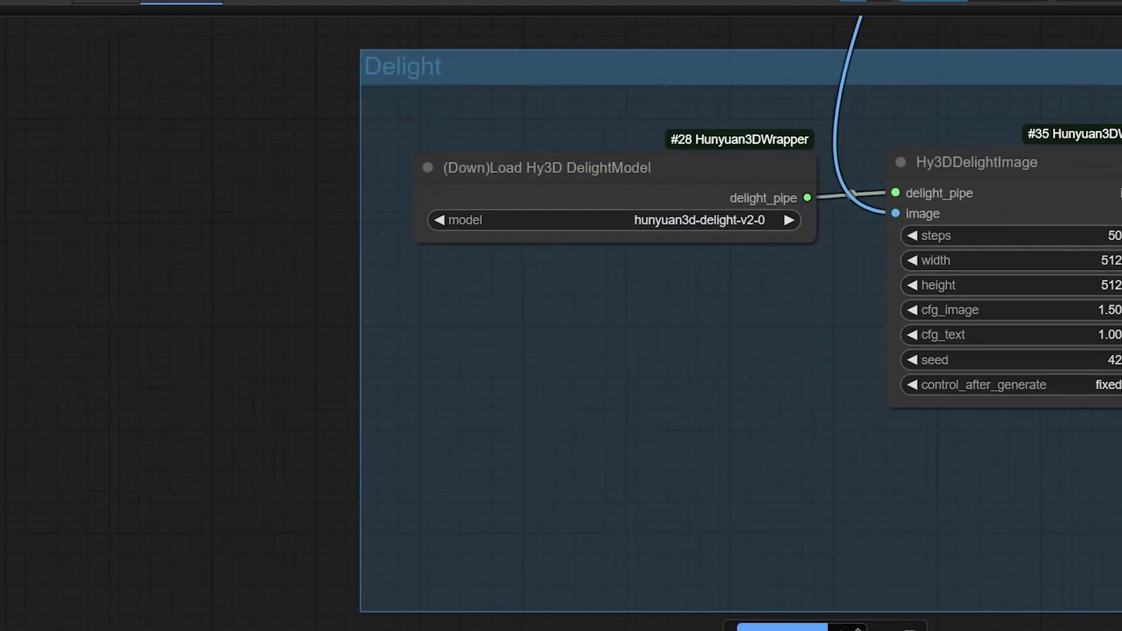
left_click_drag(643, 351, 541, 347)
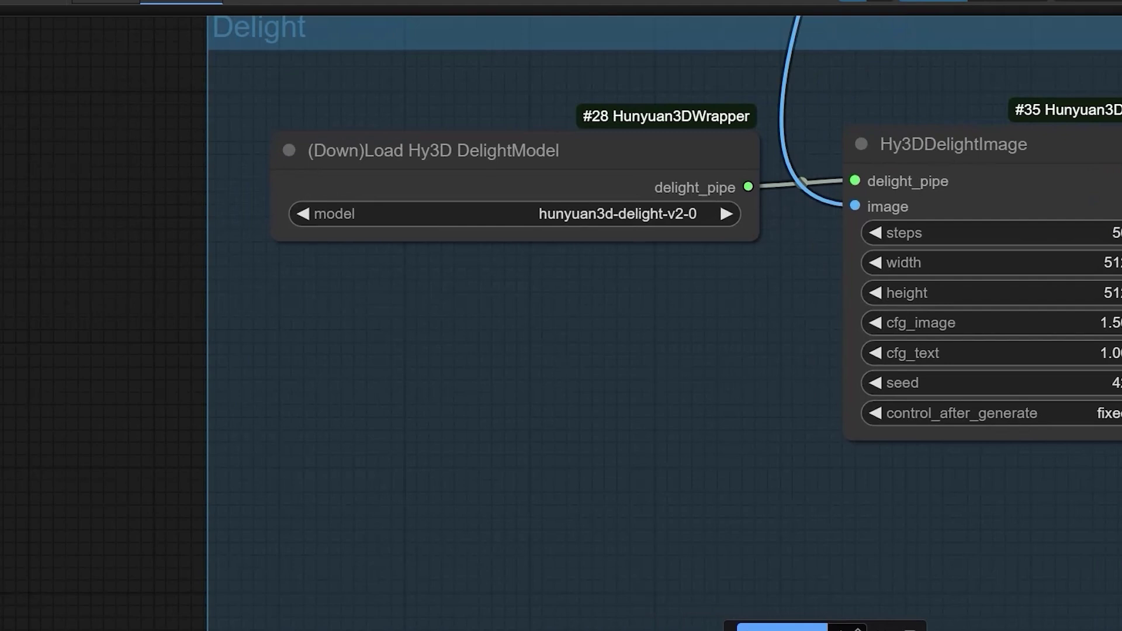
scroll(605, 234, "up", 1)
scroll(613, 228, "down", 3)
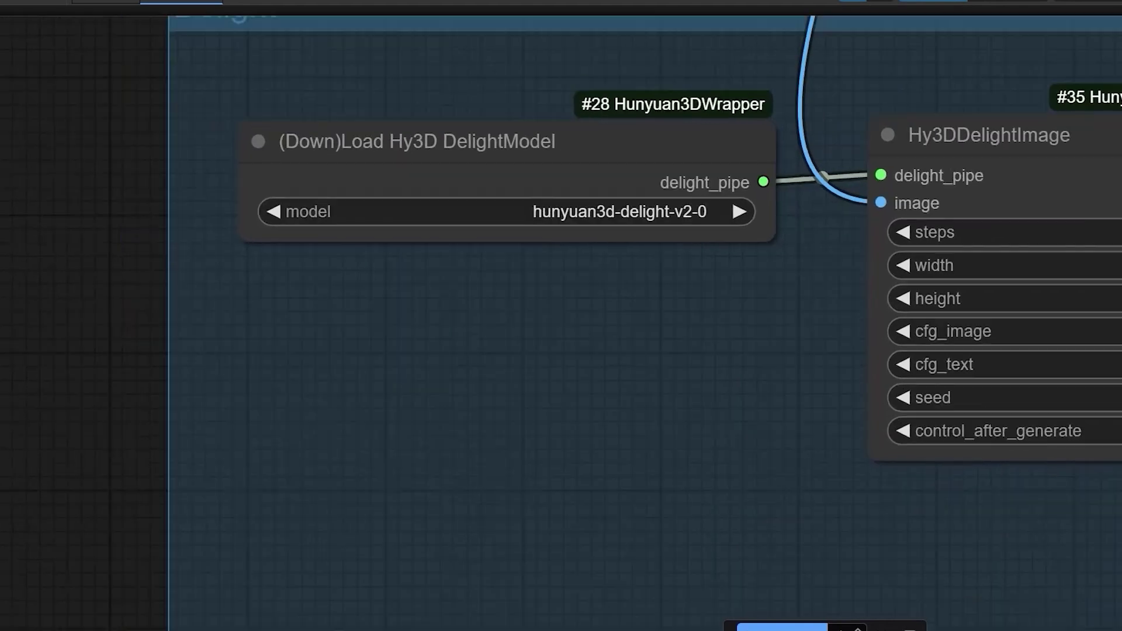
scroll(612, 230, "up", 3)
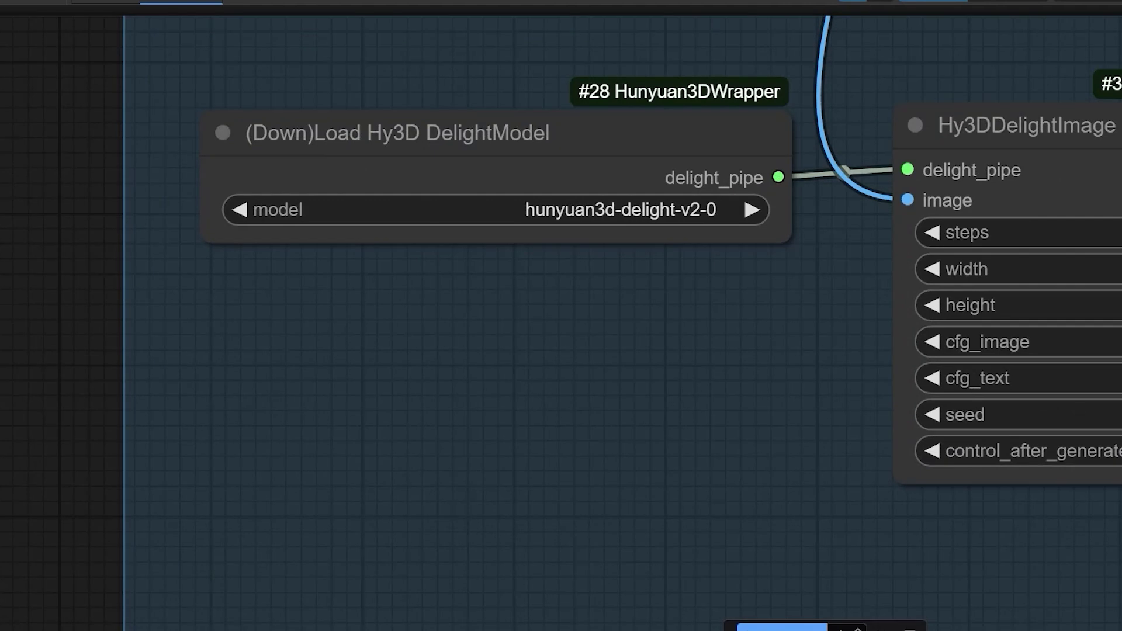
scroll(608, 233, "down", 1)
Examine the (Down)Load Hy3D PaintModel node beneath the Delight group and its selected model
left_click_drag(608, 362, 636, 172)
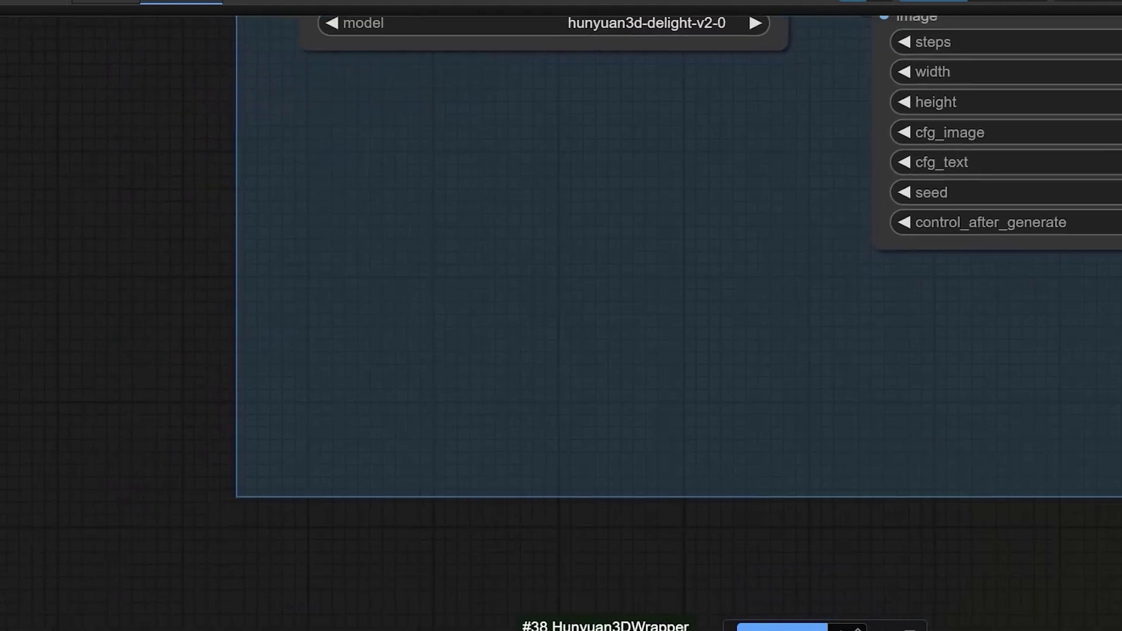
left_click_drag(607, 362, 701, 227)
left_click_drag(561, 316, 568, 251)
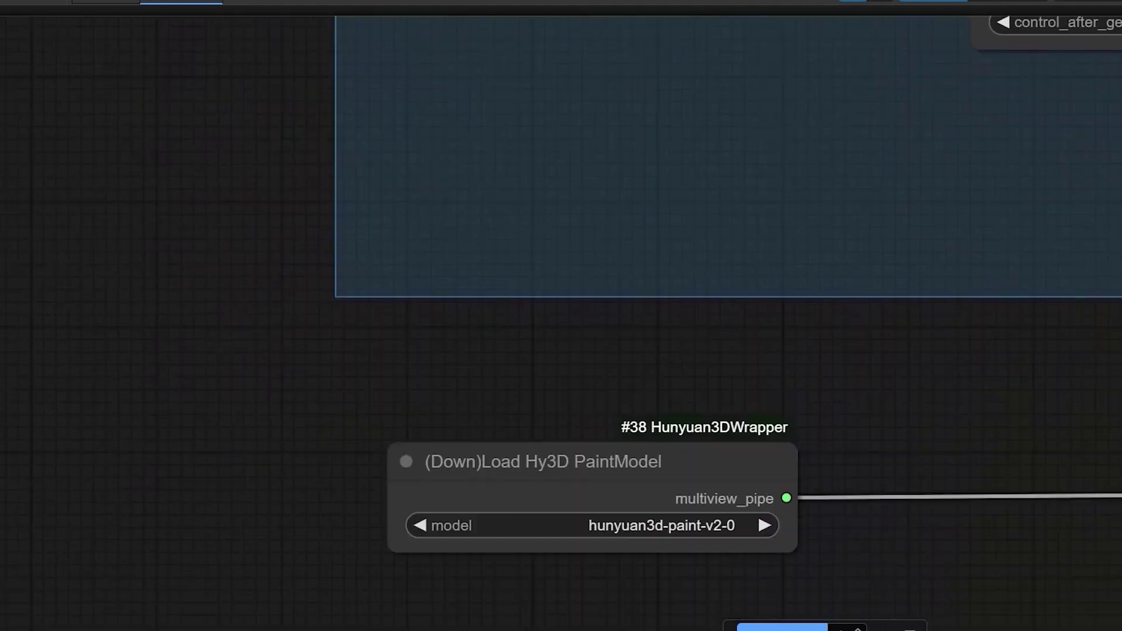
left_click_drag(608, 362, 635, 252)
scroll(669, 386, "up", 3)
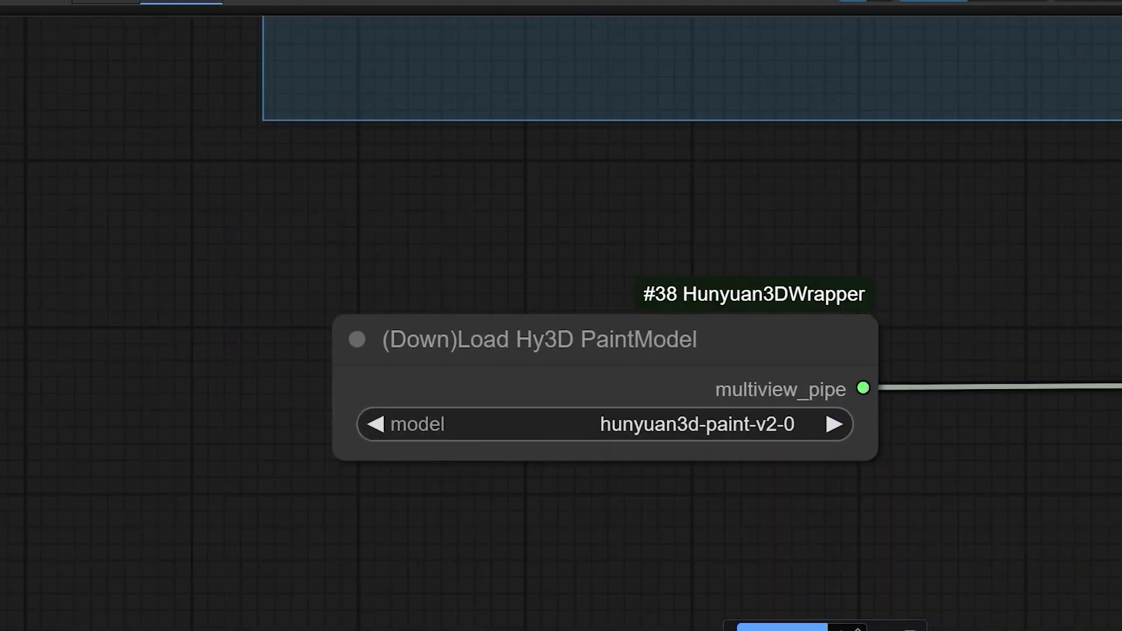
scroll(687, 444, "down", 3)
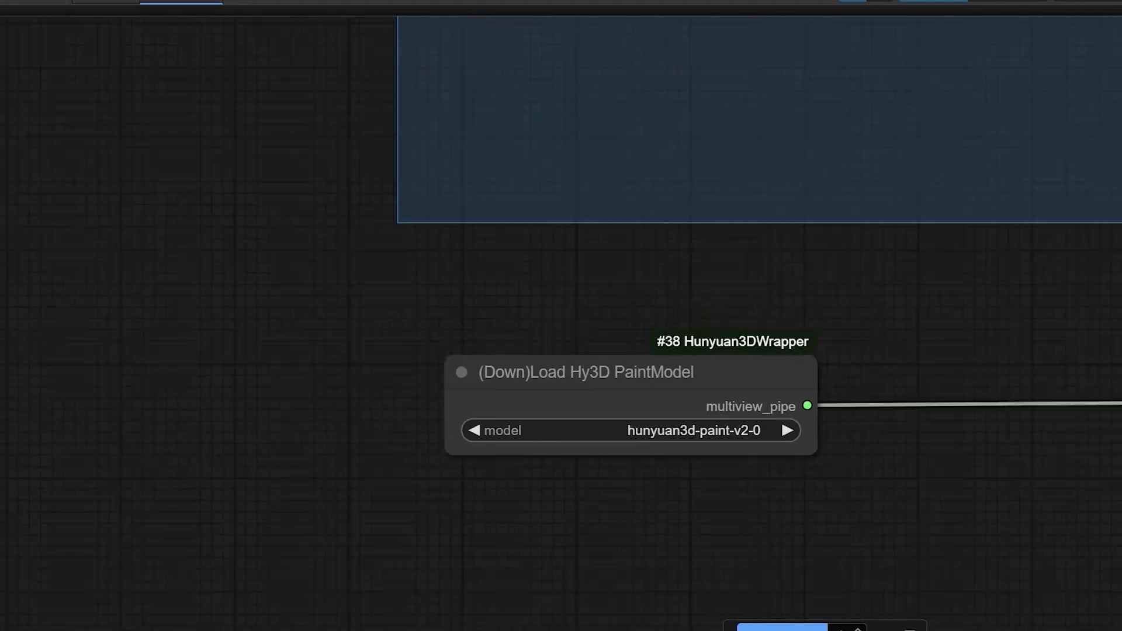
left_click_drag(561, 316, 495, 406)
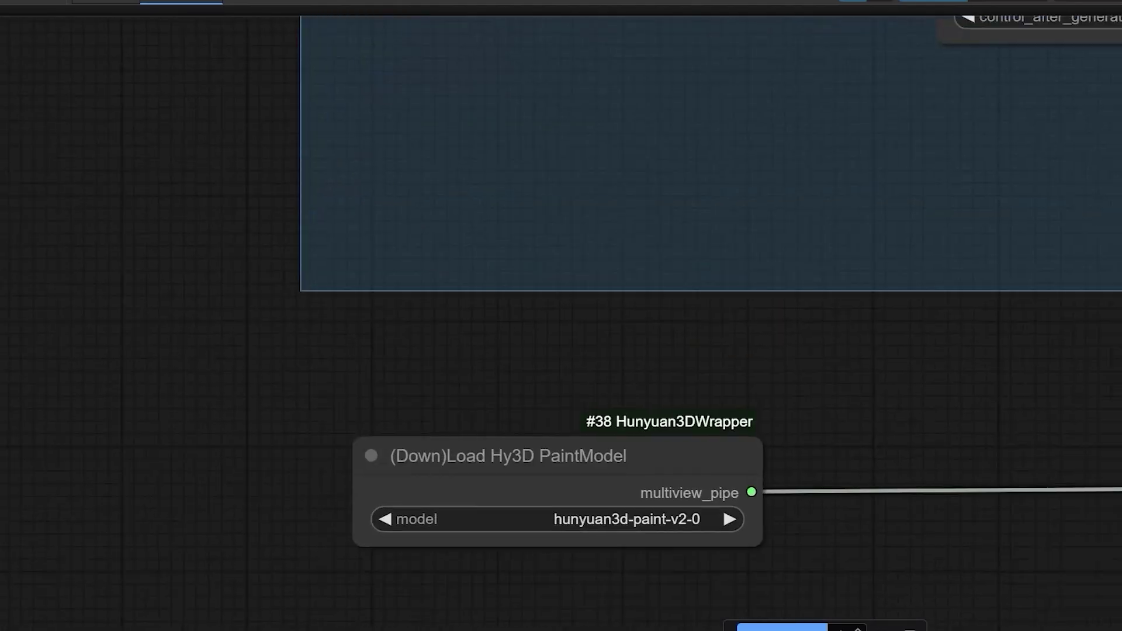
scroll(704, 374, "down", 3)
left_click_drag(561, 363, 524, 376)
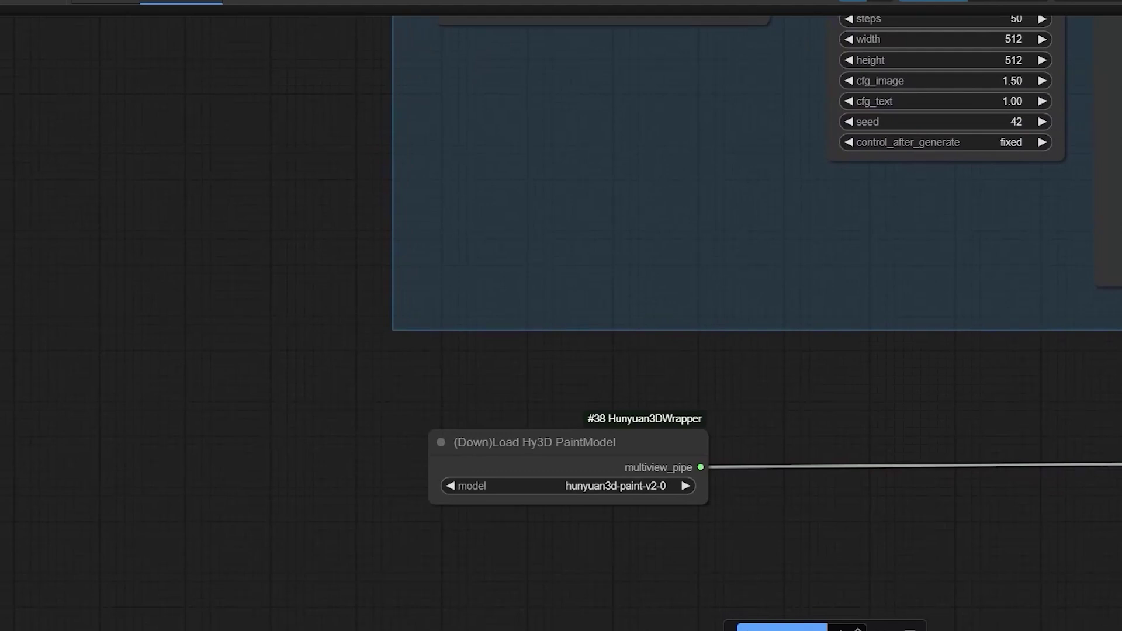
Trace the connections from the Delight group and paint model loader to the Hy3D Render MultiView node and examine its settings
left_click_drag(561, 315, 406, 520)
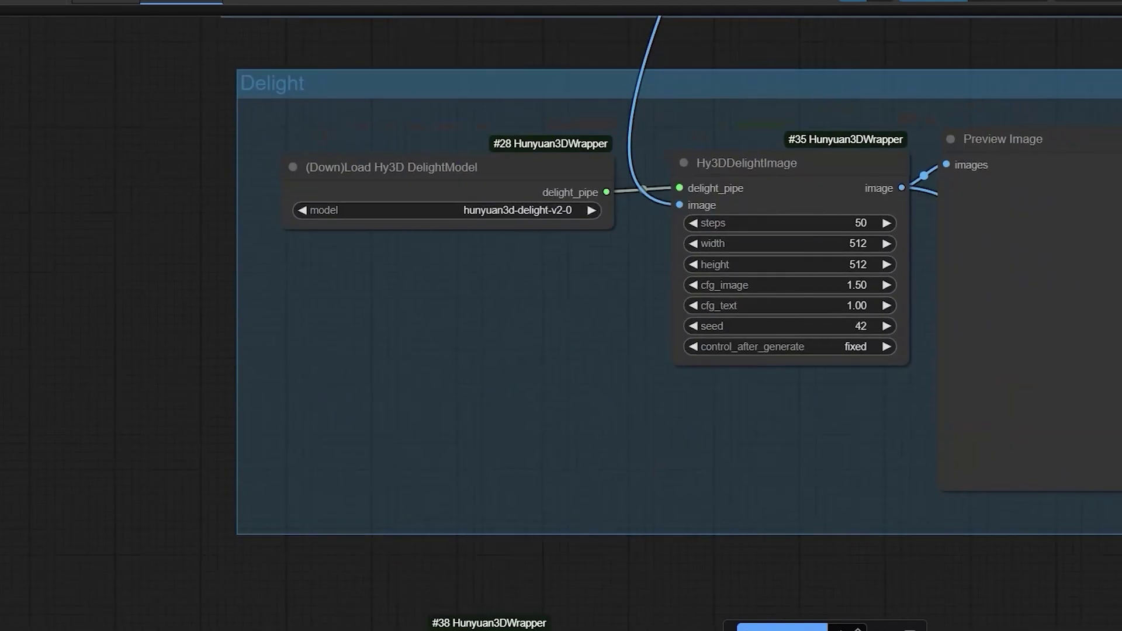
left_click_drag(931, 515, 439, 151)
scroll(810, 481, "down", 3)
scroll(834, 316, "up", 3)
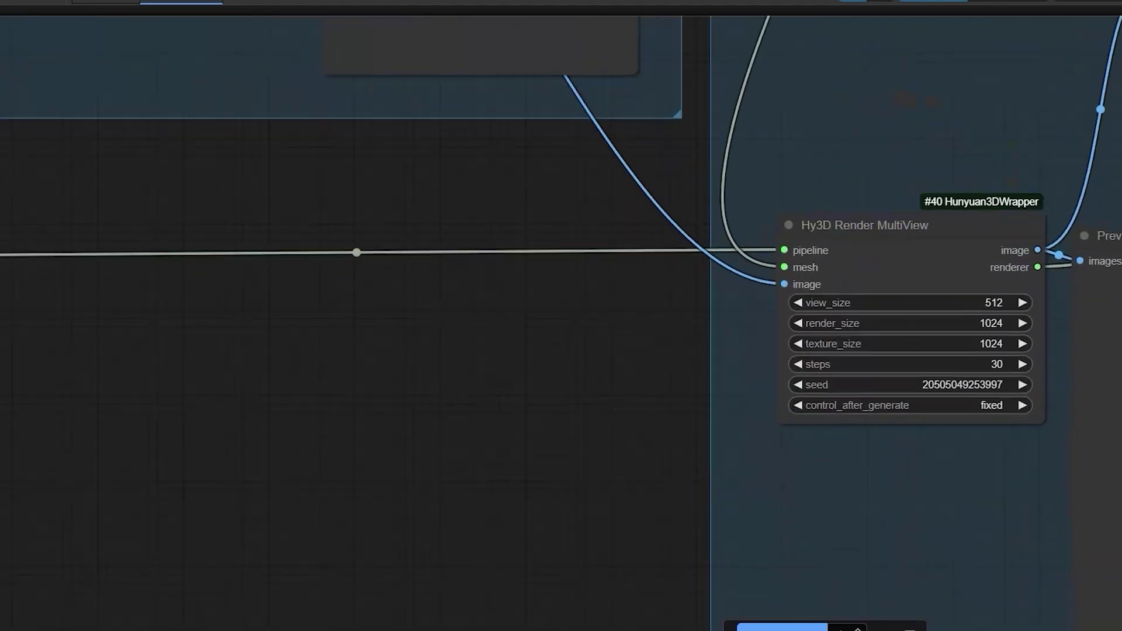
scroll(945, 343, "up", 7)
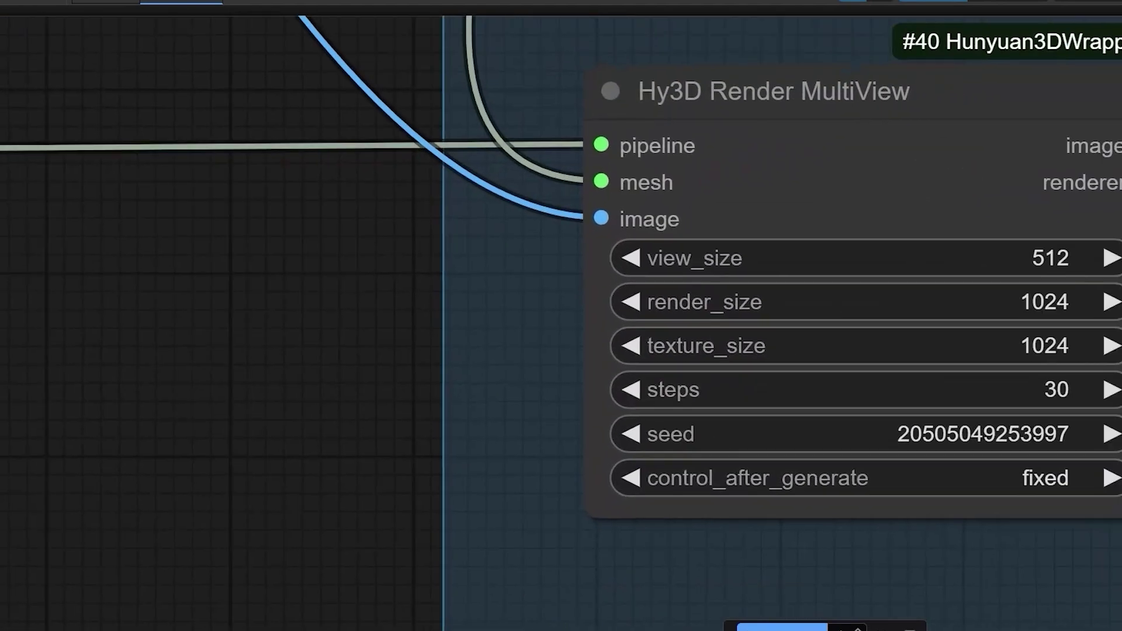
scroll(514, 321, "down", 3)
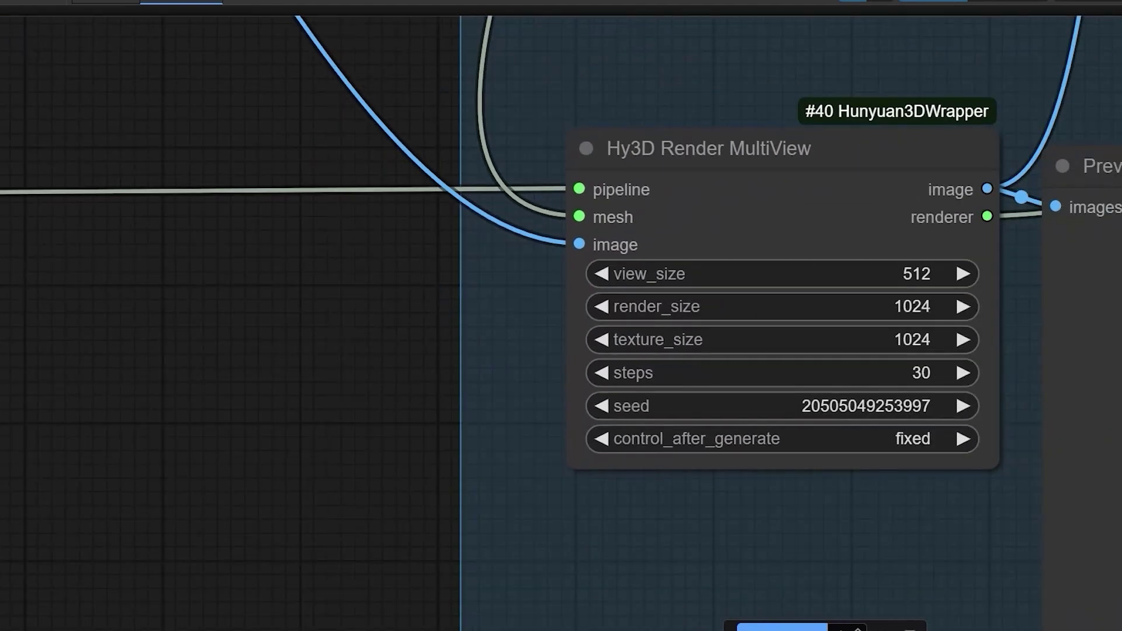
Check the render_size and steps values of the Hy3D Render MultiView node
left_click(762, 305)
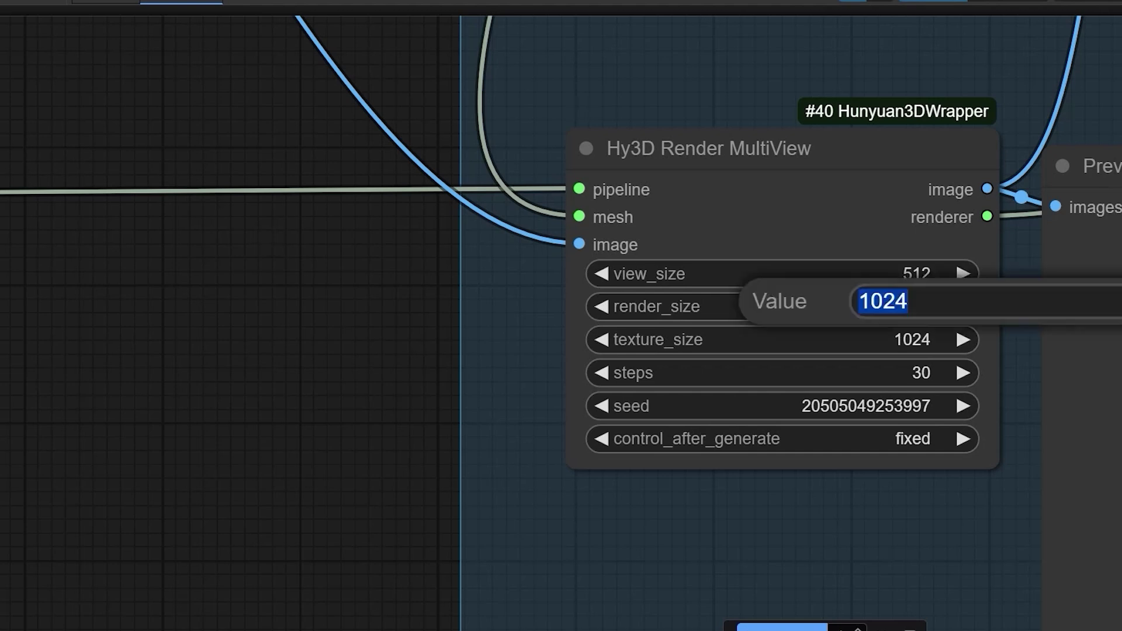
key("Return")
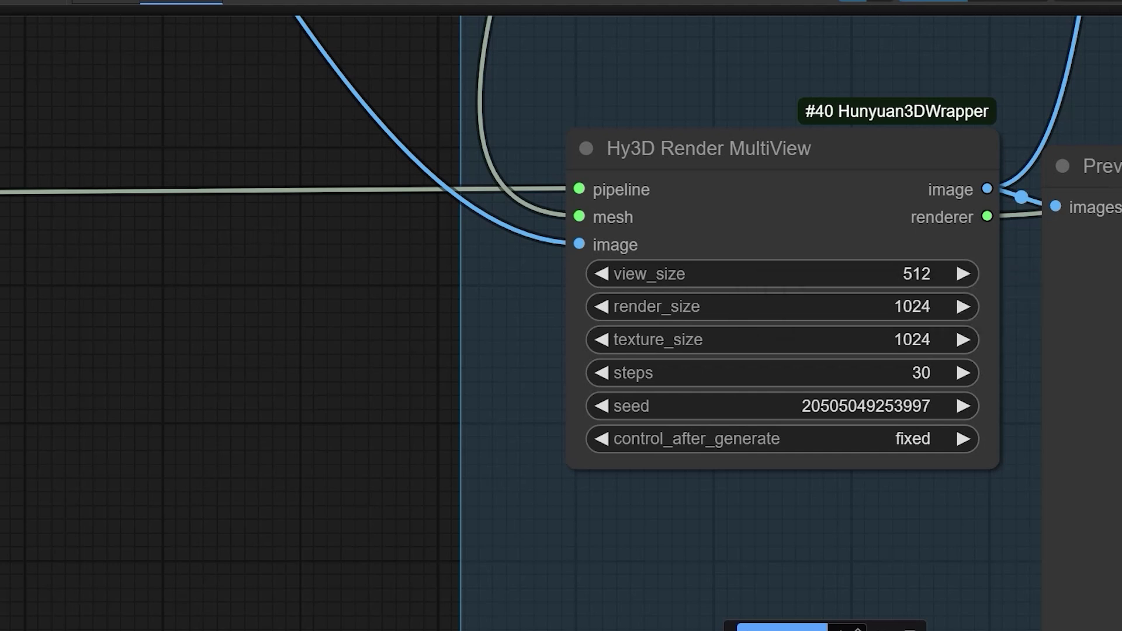
left_click(781, 372)
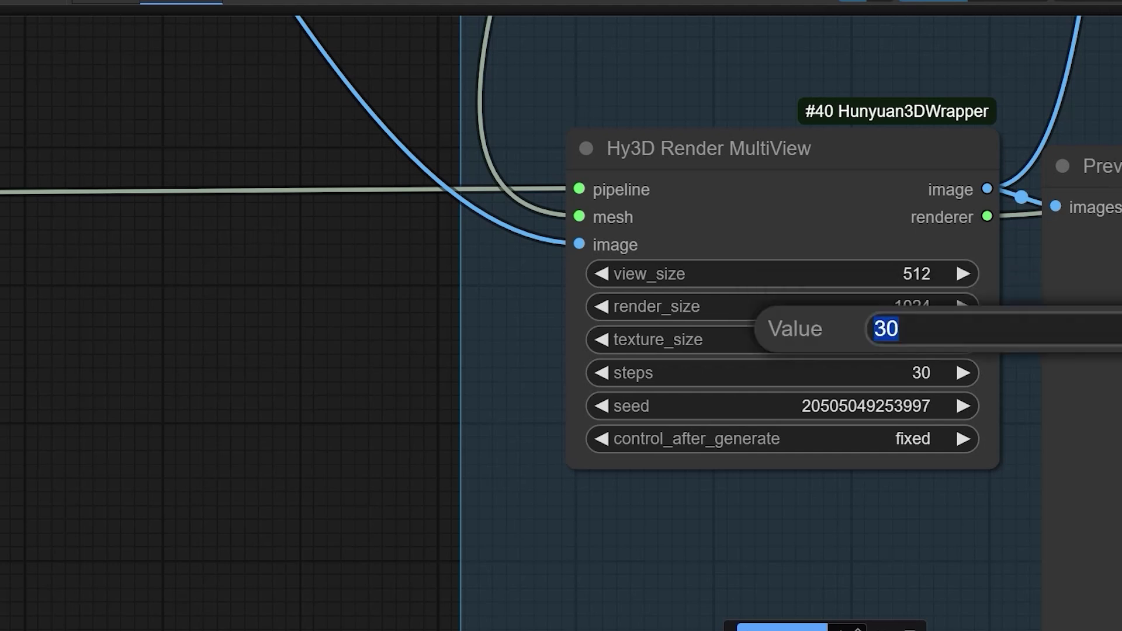
key("Return")
Review the Delight group and paint model loader, and trace the Hy3DDelightImage input back toward the Hy3DModelLoader area
scroll(1061, 317, "down", 10)
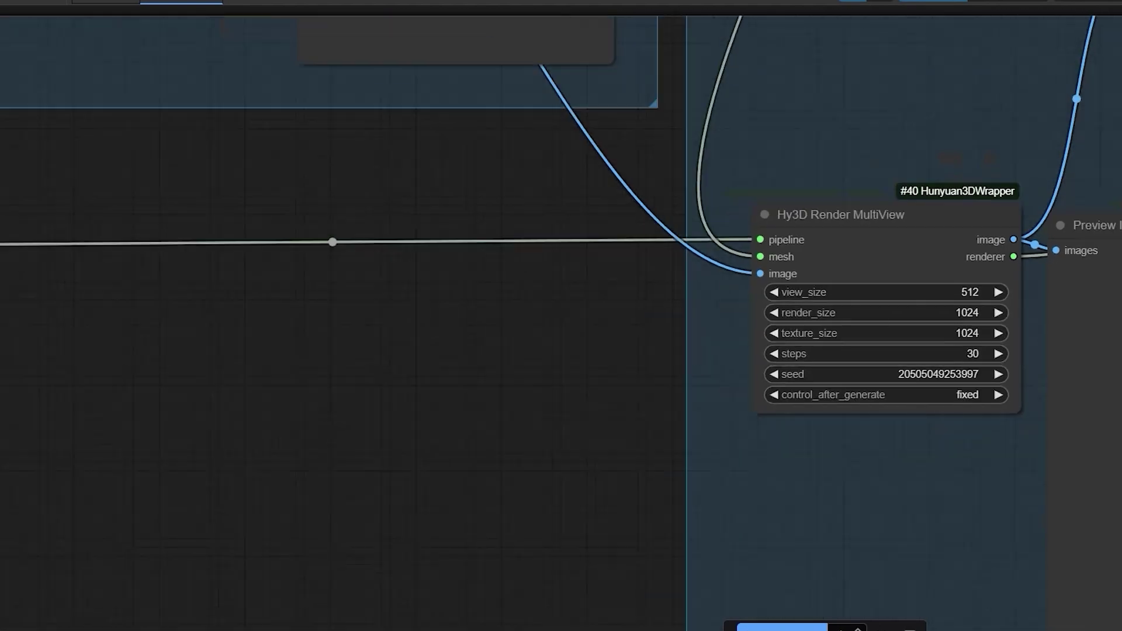
left_click_drag(526, 292, 766, 479)
scroll(766, 480, "up", 1)
scroll(561, 315, "up", 8)
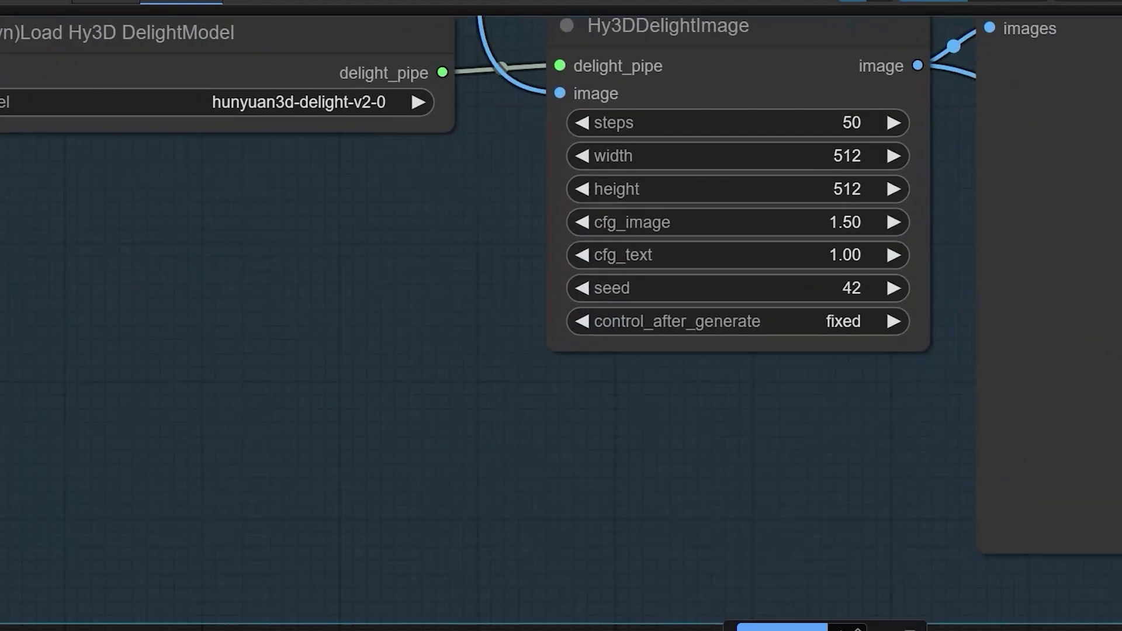
scroll(560, 315, "down", 7)
left_click_drag(701, 503, 643, 443)
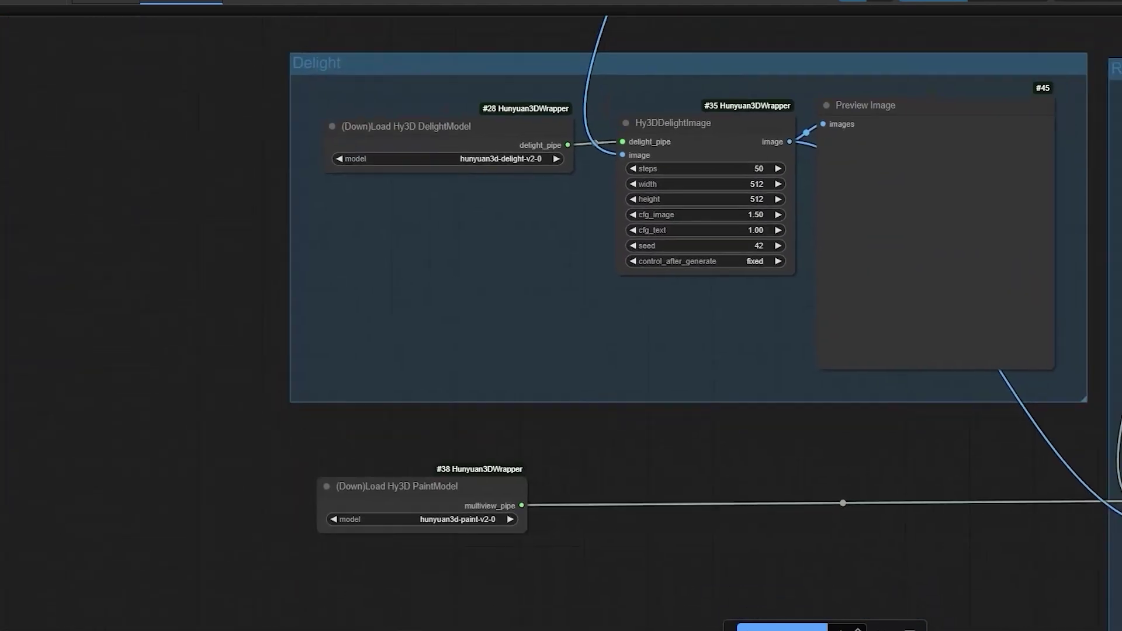
left_click_drag(229, 162, 246, 233)
scroll(245, 234, "down", 1)
left_click_drag(233, 88, 297, 350)
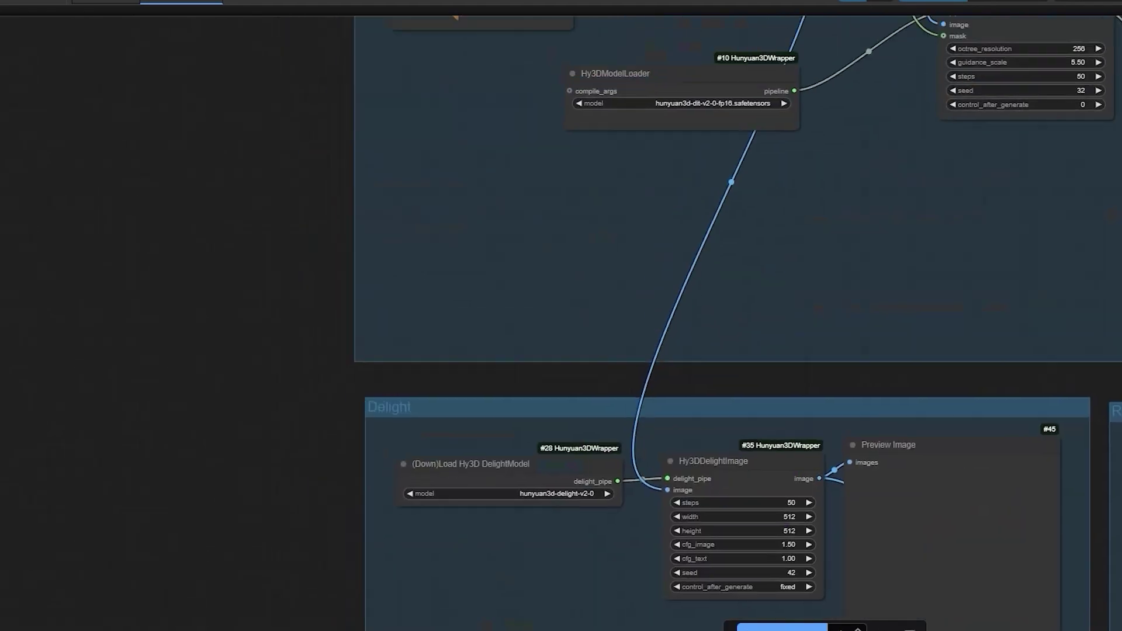
scroll(295, 193, "down", 2)
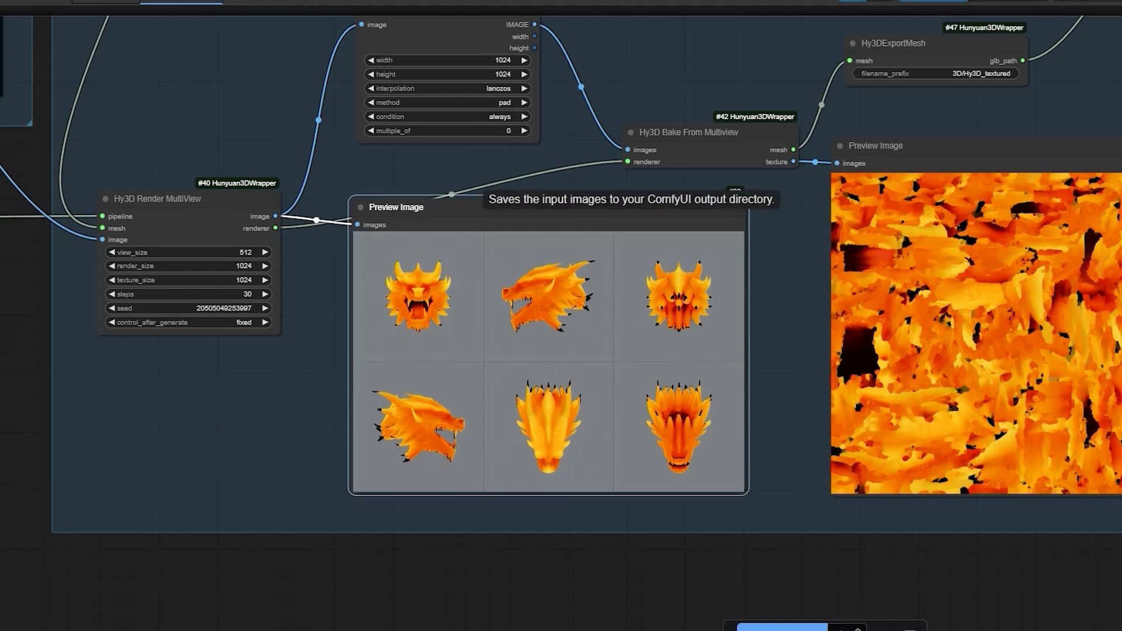
Examine the multiview preview, baked texture preview, Hy3DExportMesh and Preview 3D nodes at the end of the workflow
left_click(874, 146)
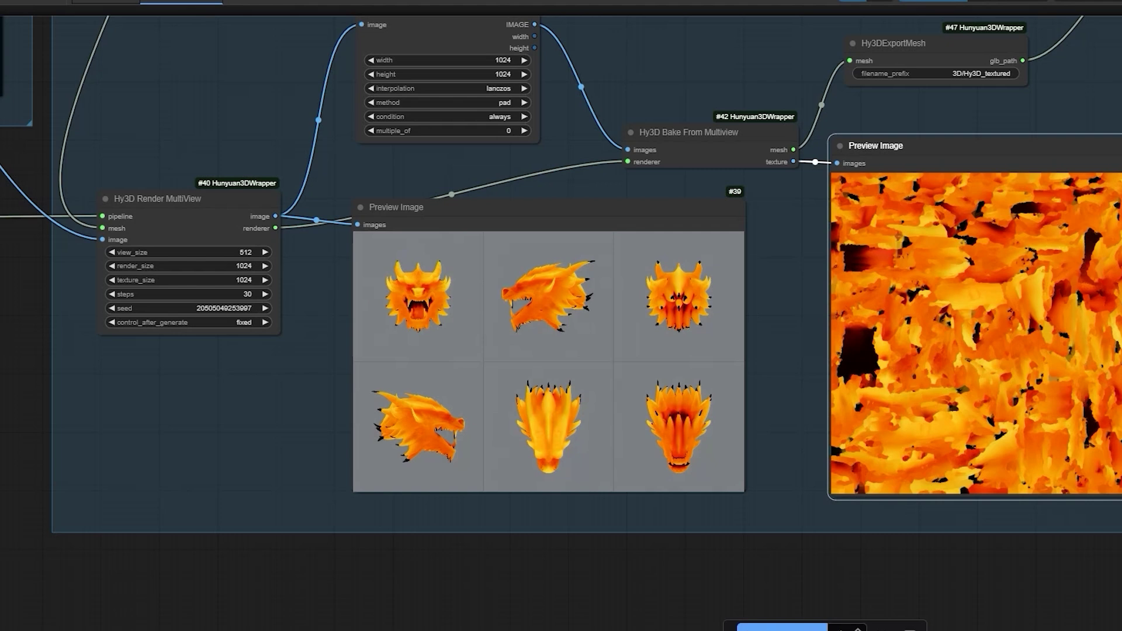
scroll(853, 523, "down", 3)
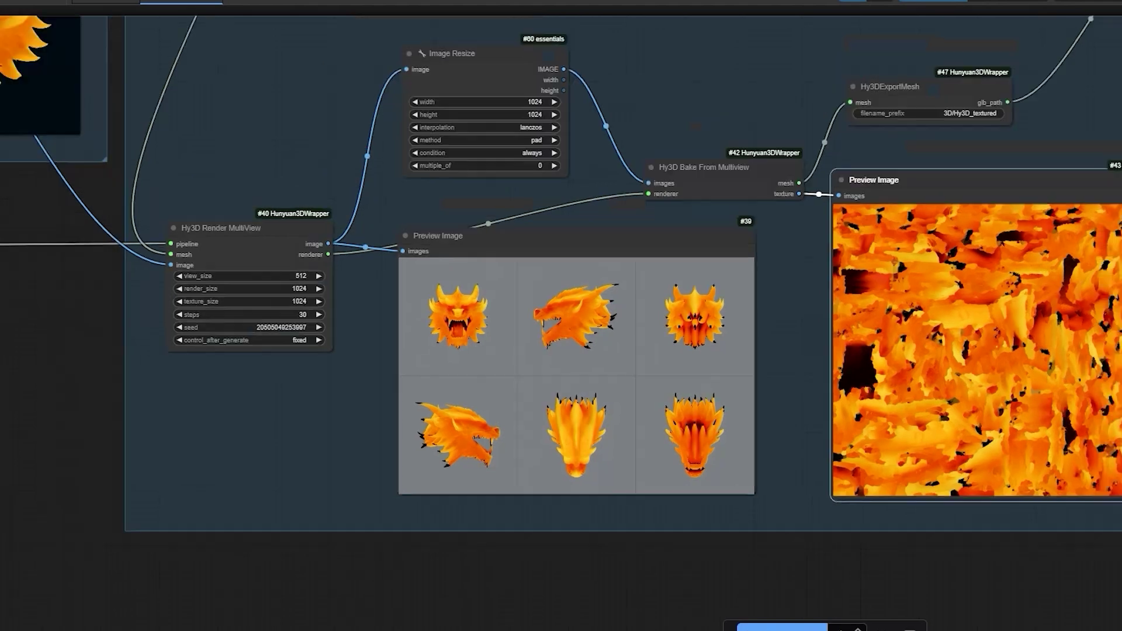
left_click_drag(853, 523, 312, 629)
scroll(561, 315, "up", 1)
scroll(602, 197, "up", 2)
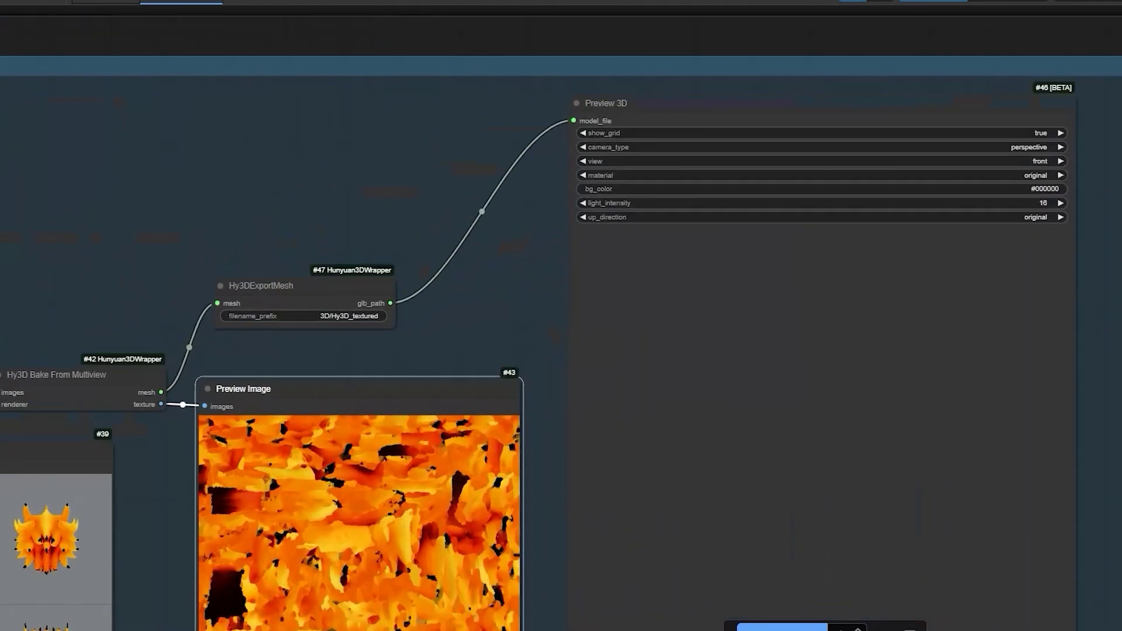
scroll(591, 186, "down", 3)
left_click_drag(526, 233, 673, 172)
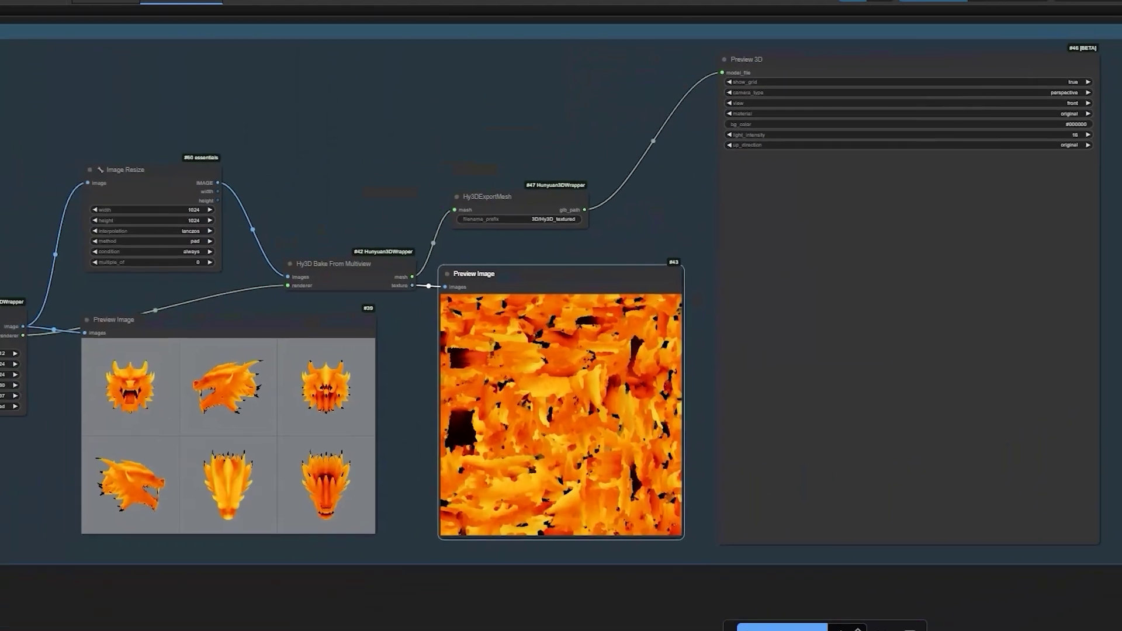
left_click(908, 299)
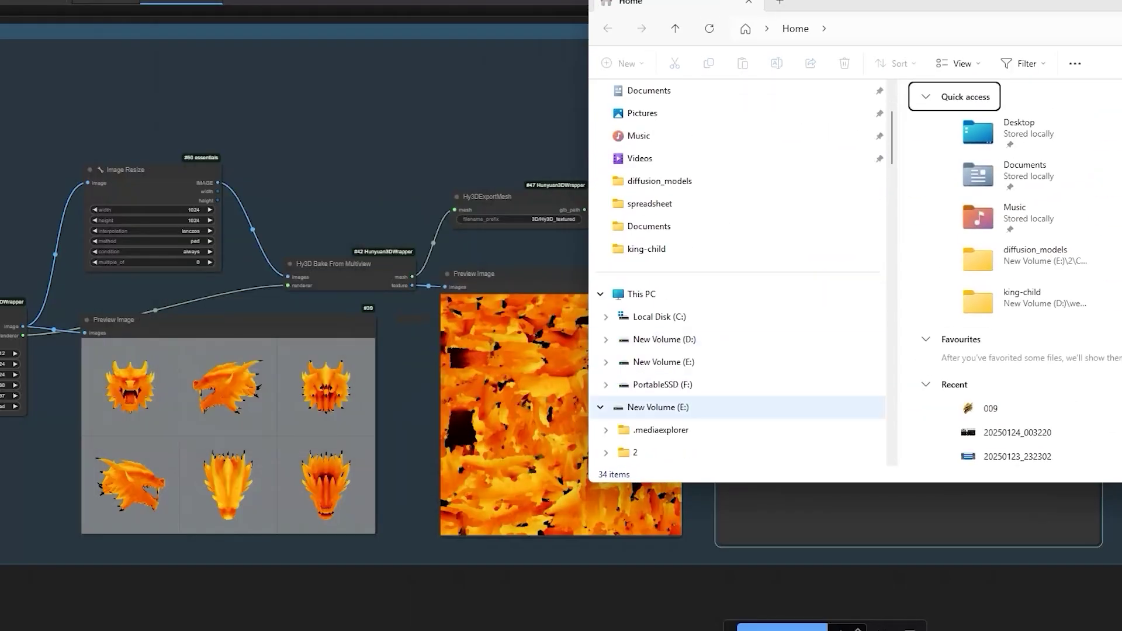
Open ComfyUI's output\3D folder in File Explorer and compare the details of Hy3D_00001_.glb and Hy3D_textured_00001_.glb
left_click(634, 428)
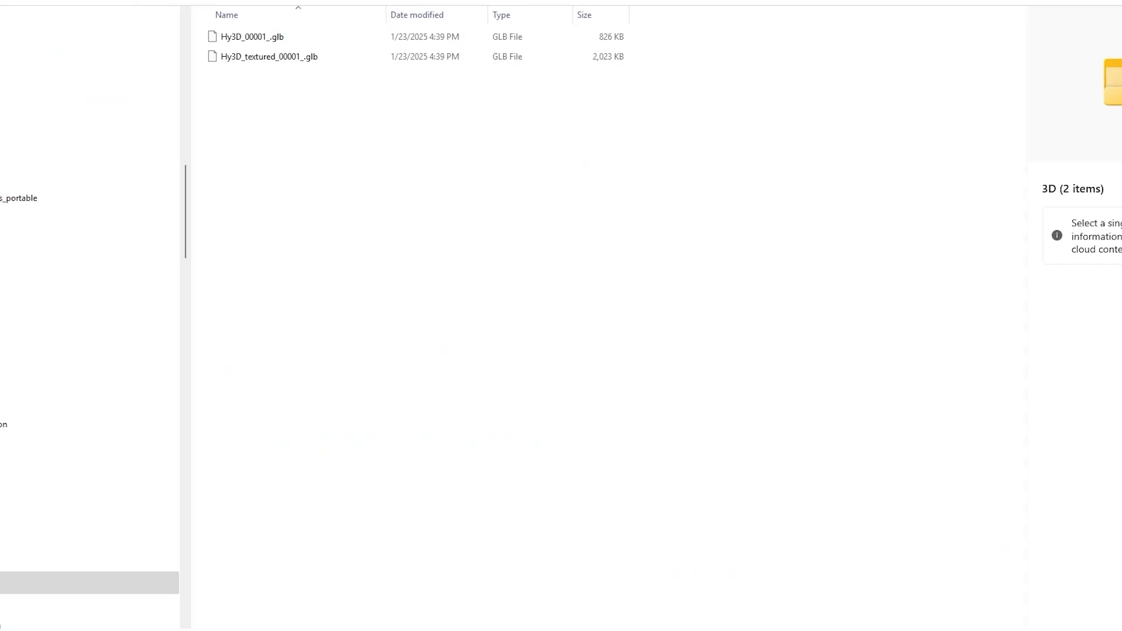
left_click_drag(362, 5, 446, 22)
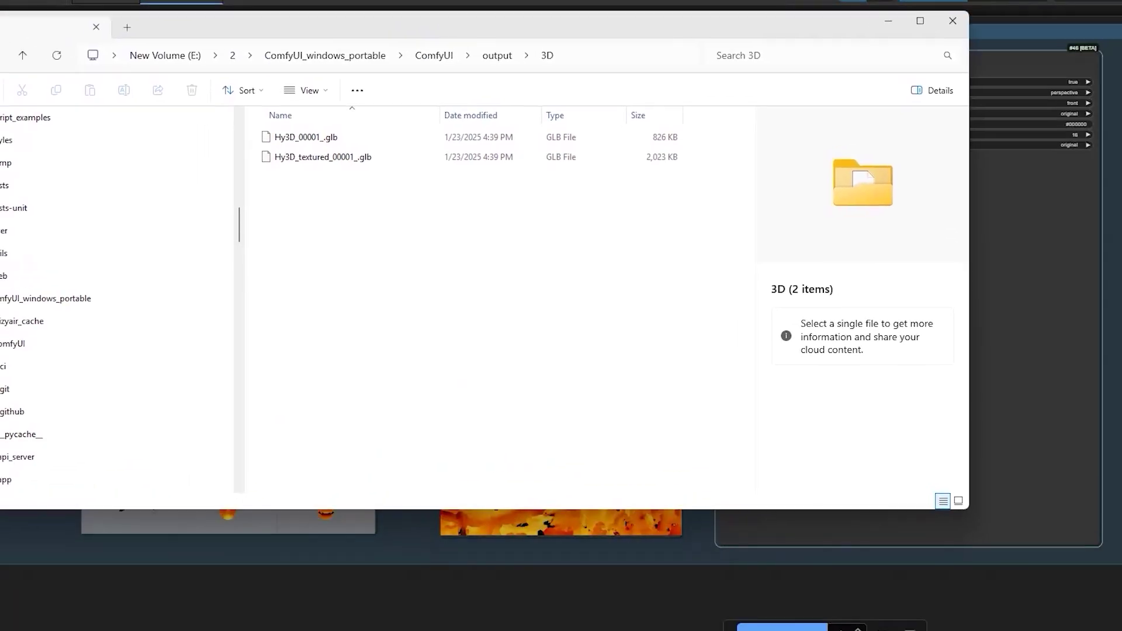
left_click(306, 137)
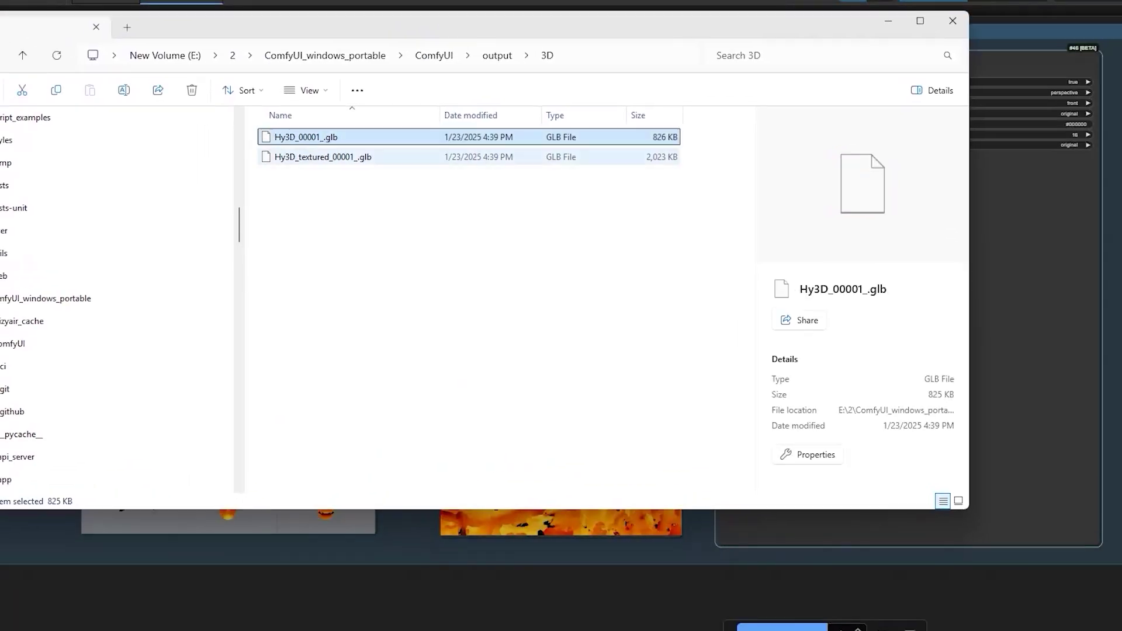
left_click(323, 157)
left_click(306, 137)
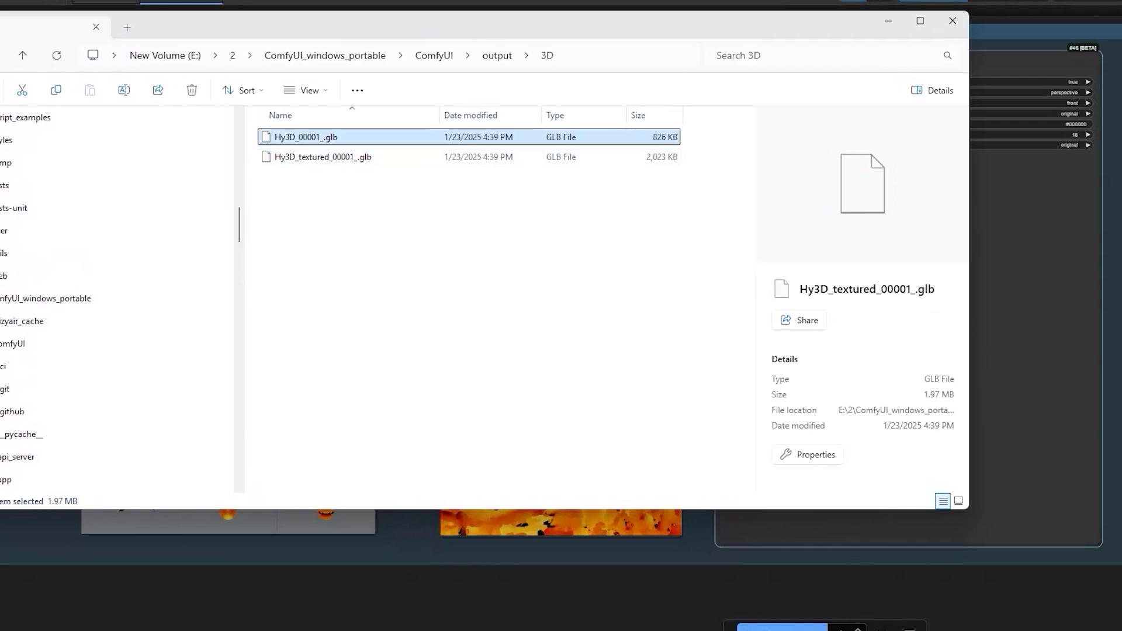
left_click(323, 157)
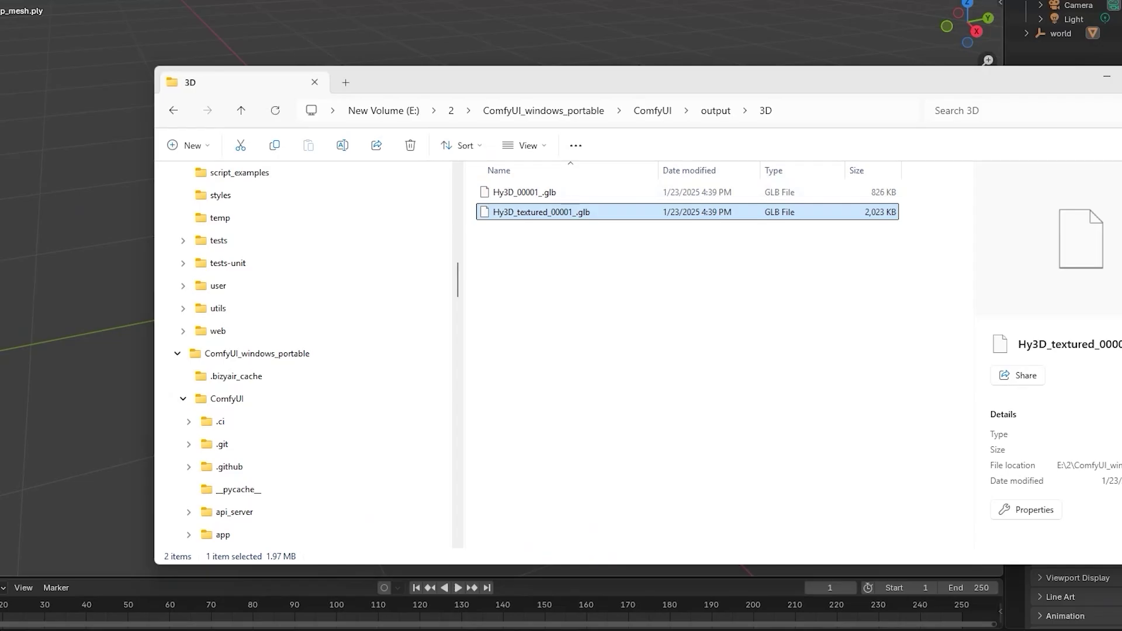
Switch to Blender and inspect the untextured dragon head mesh from several angles
key("Escape")
left_click(541, 211)
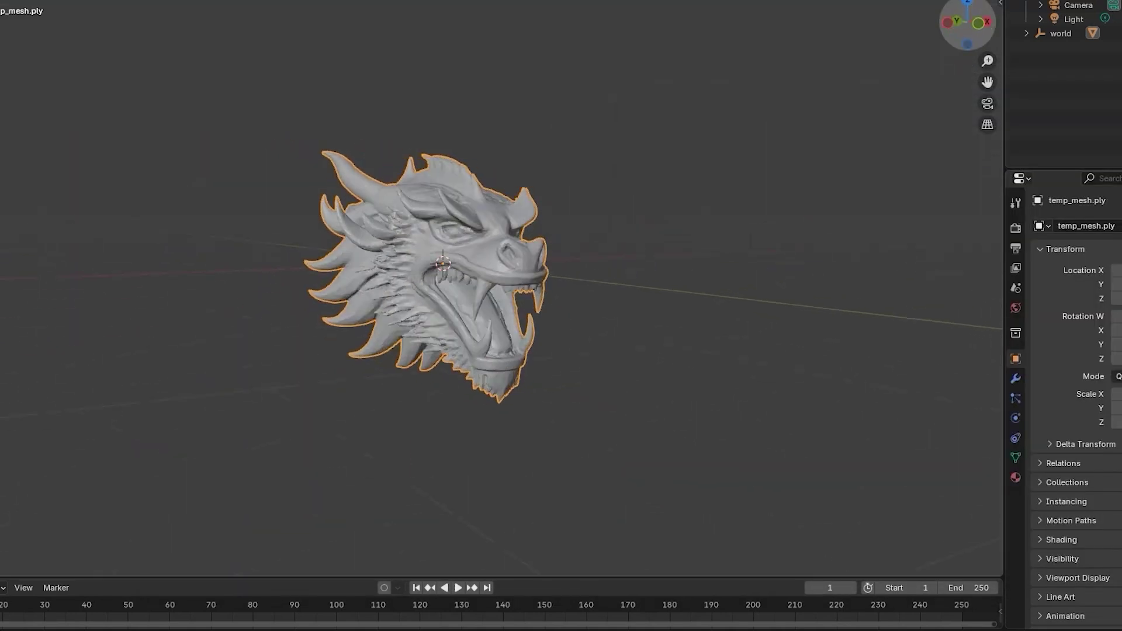
left_click_drag(967, 23, 933, 23)
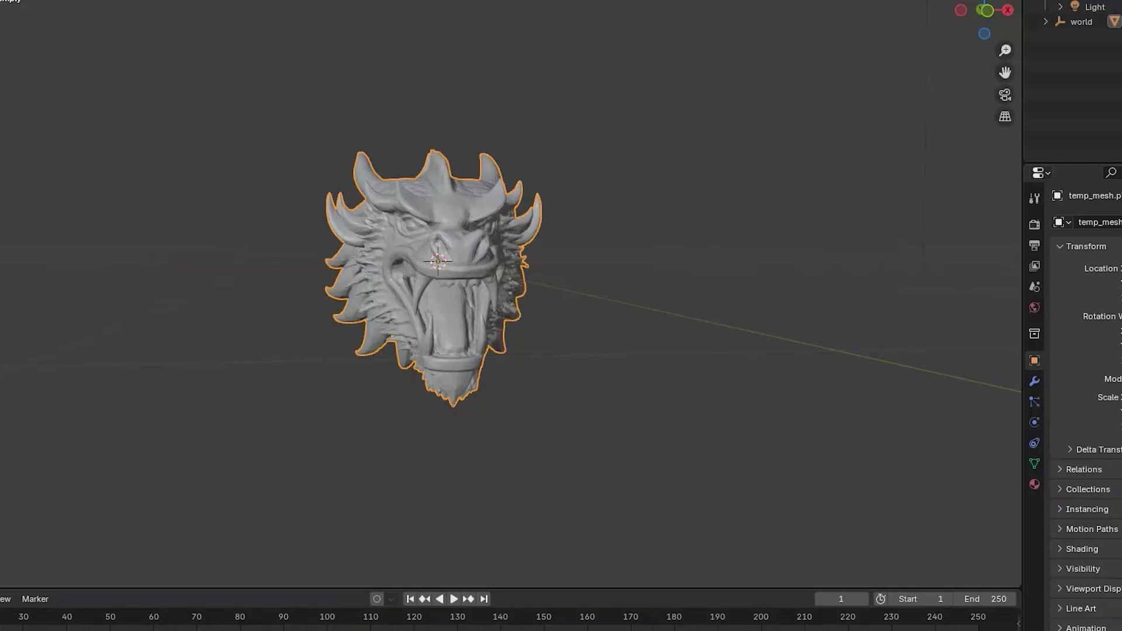
left_click_drag(984, 10, 1104, 14)
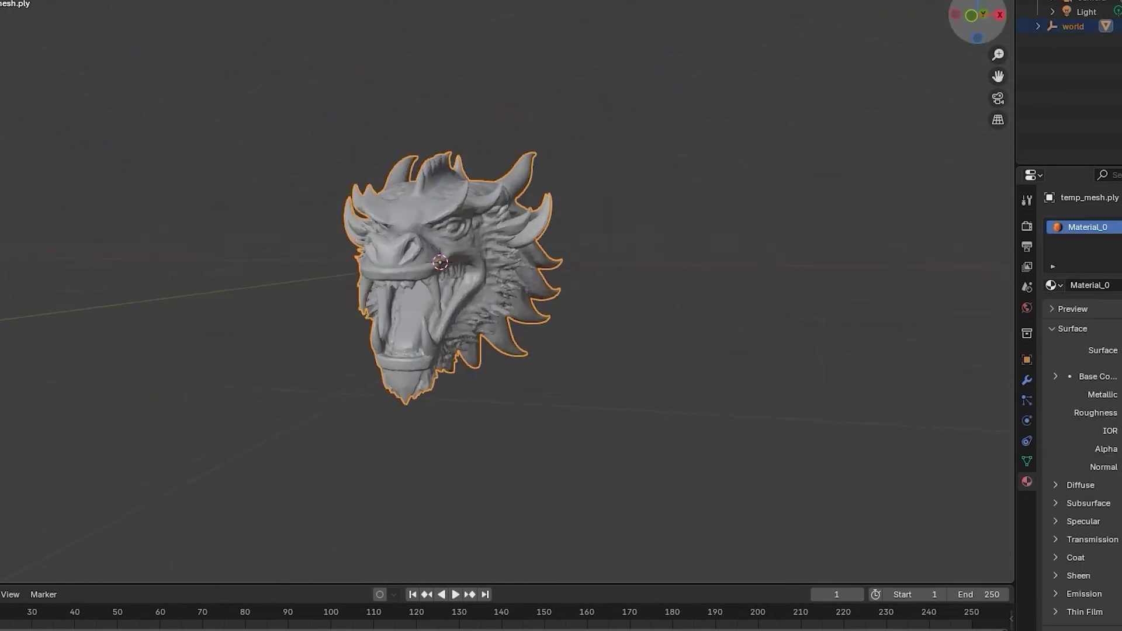
scroll(439, 261, "up", 5)
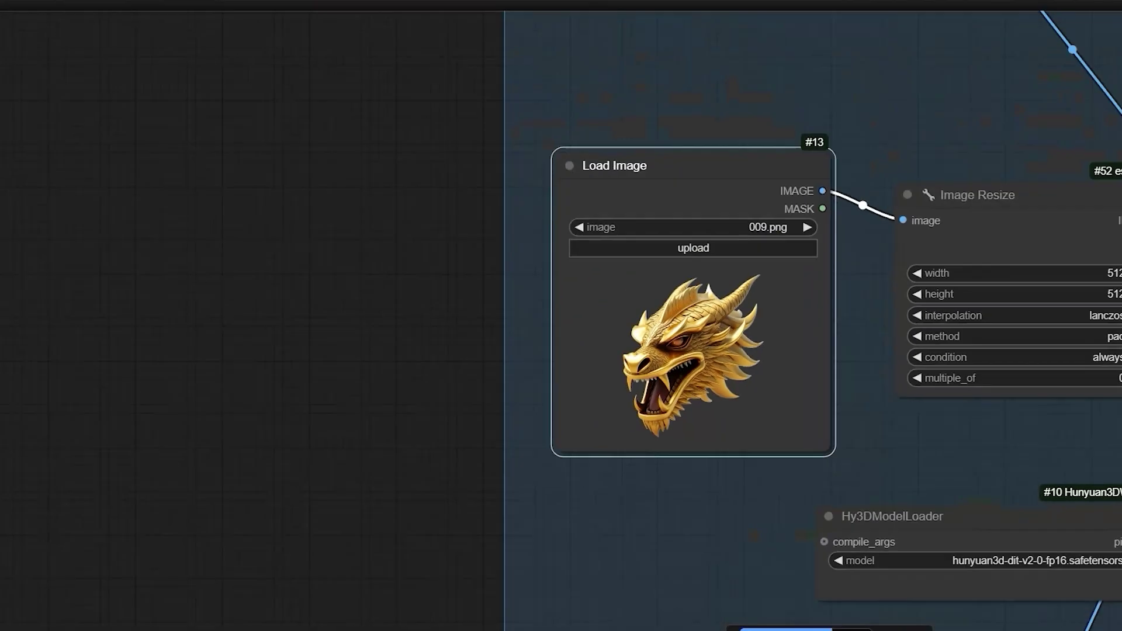
Switch back to ComfyUI and retrace the workflow from the Load Image node past Hy3DModelLoader to the Delight group
left_click_drag(994, 461, 512, 42)
scroll(923, 327, "down", 1)
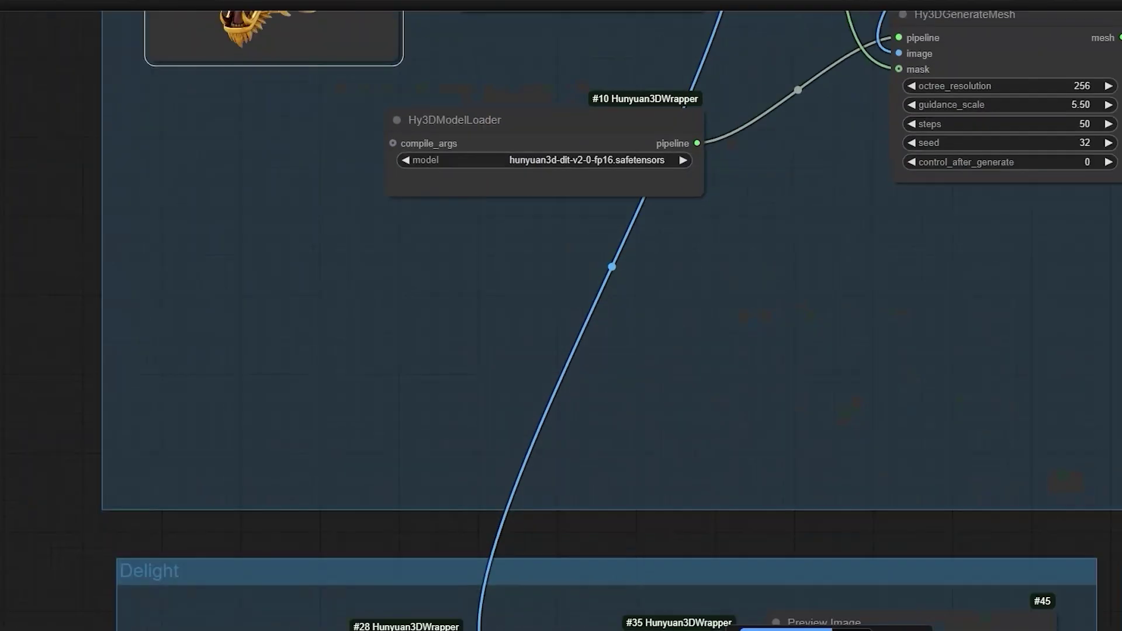
left_click_drag(993, 584, 584, 49)
scroll(1040, 420, "down", 1)
scroll(941, 351, "down", 3)
left_click_drag(942, 526, 349, 180)
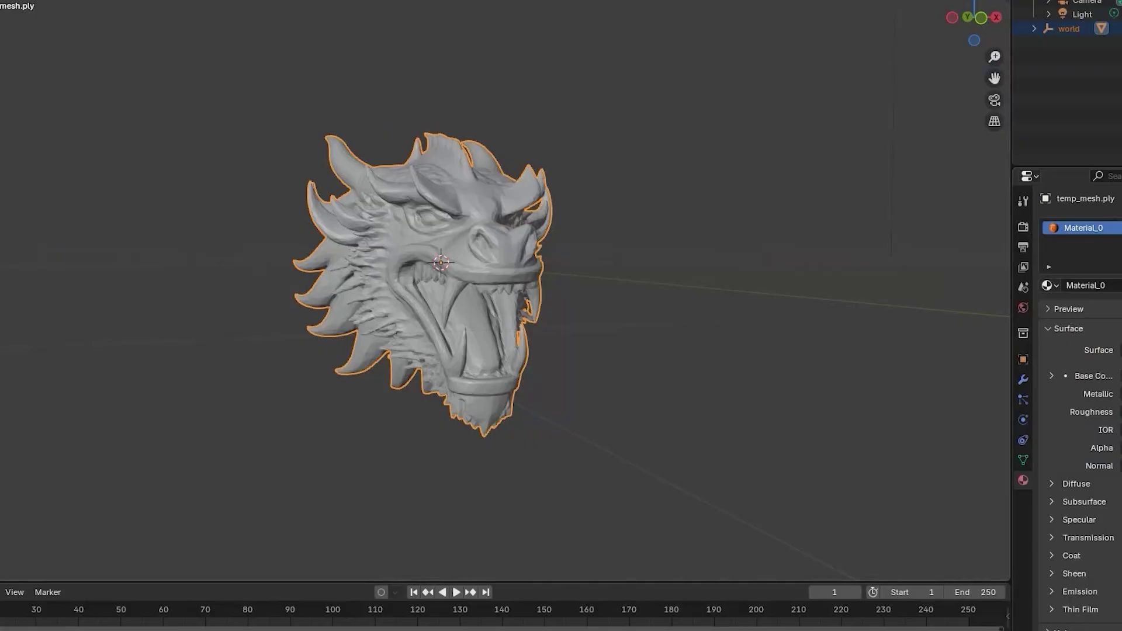
In Blender, assign an Image Texture using Image_0 to Material_0's Base Color and view the textured dragon head from the side
left_click(1120, 375)
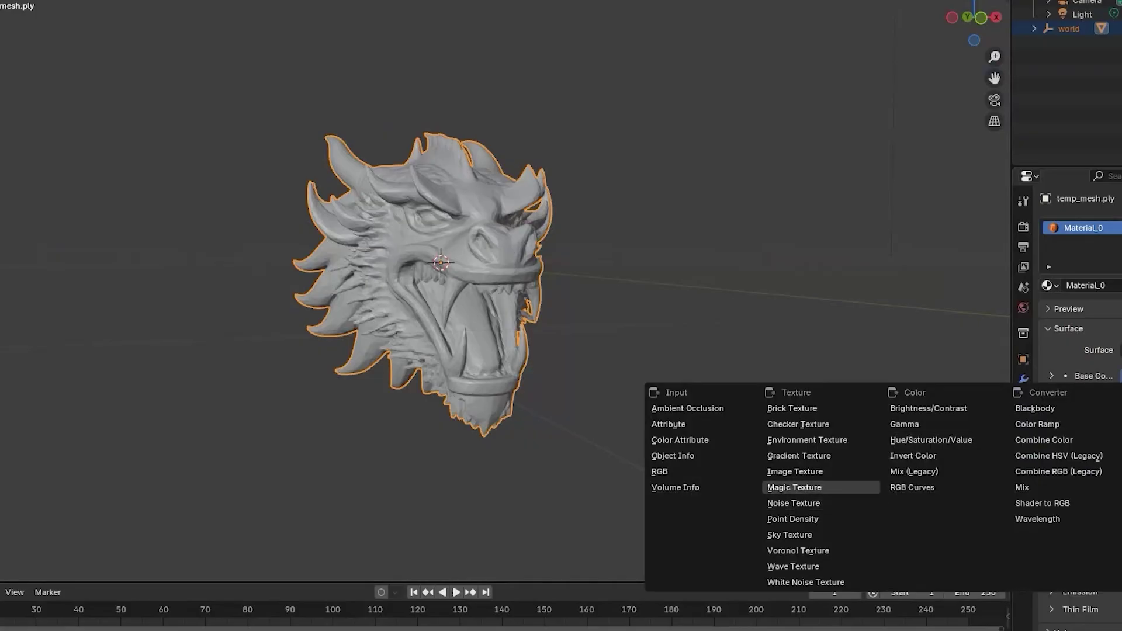
left_click(794, 471)
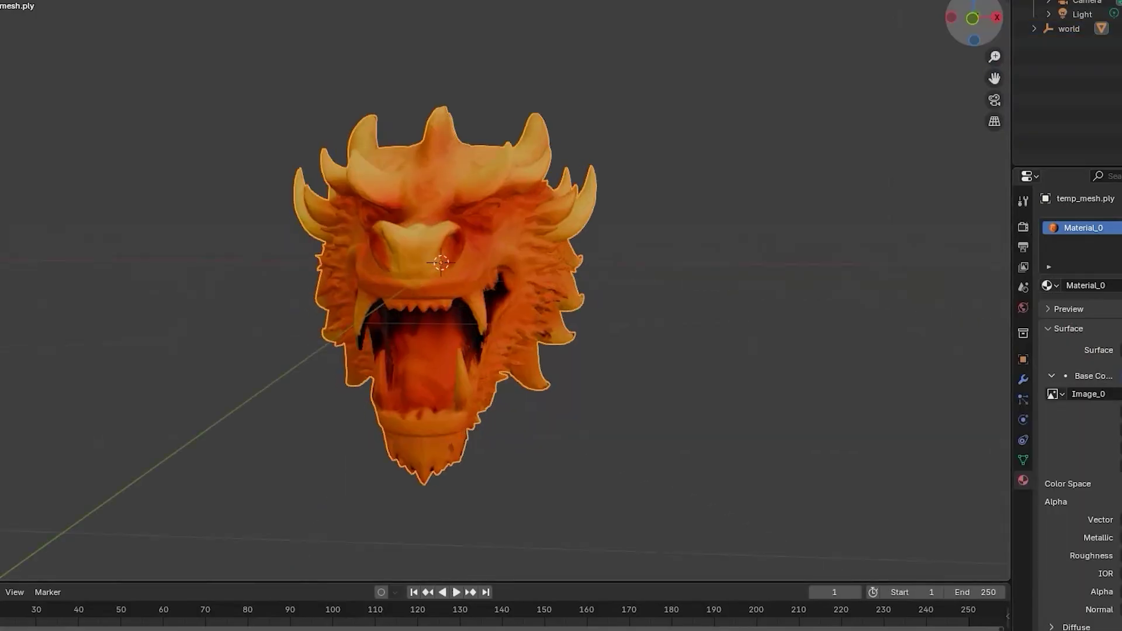
left_click_drag(974, 18, 841, 18)
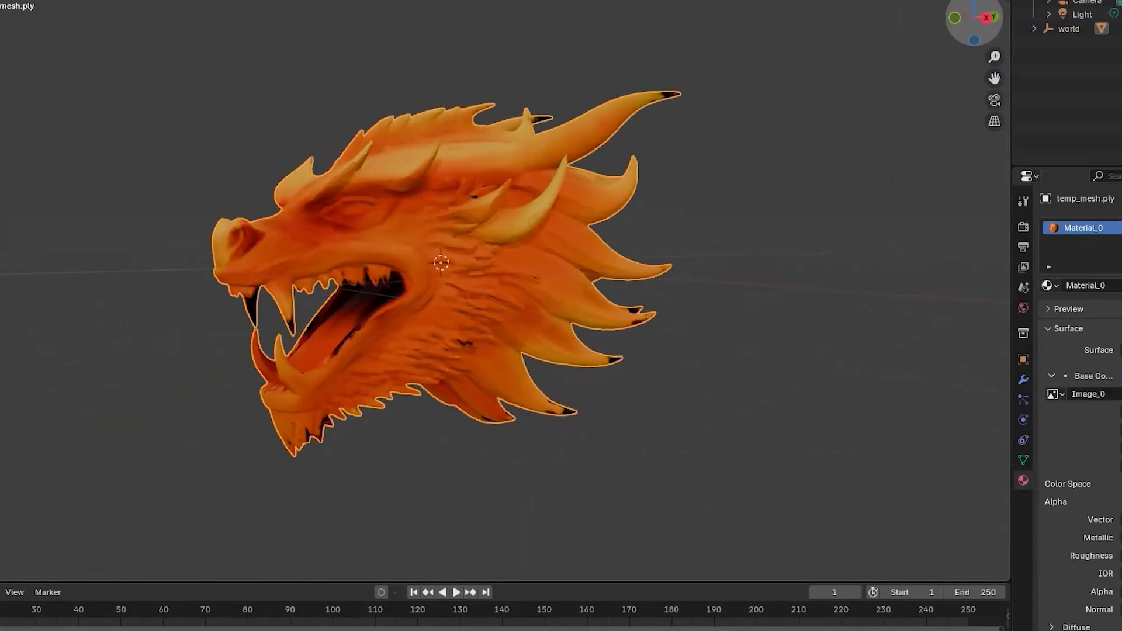
Compare the dragon head in solid and textured shading, and inspect the Image_0 texture from several angles
left_click(1088, 393)
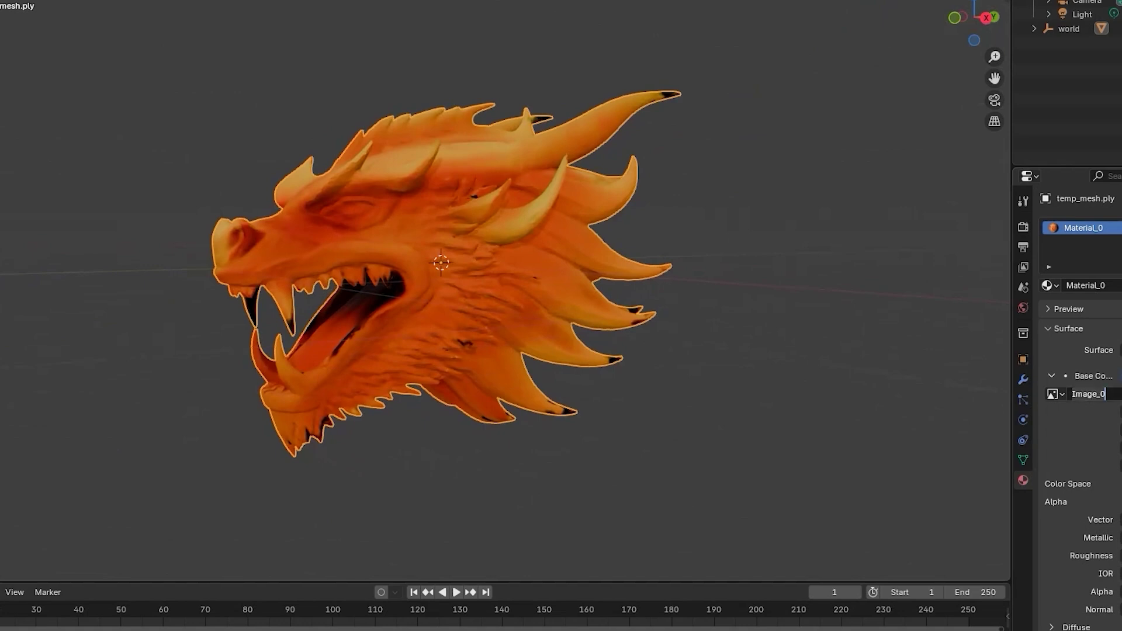
key("Return")
key("z")
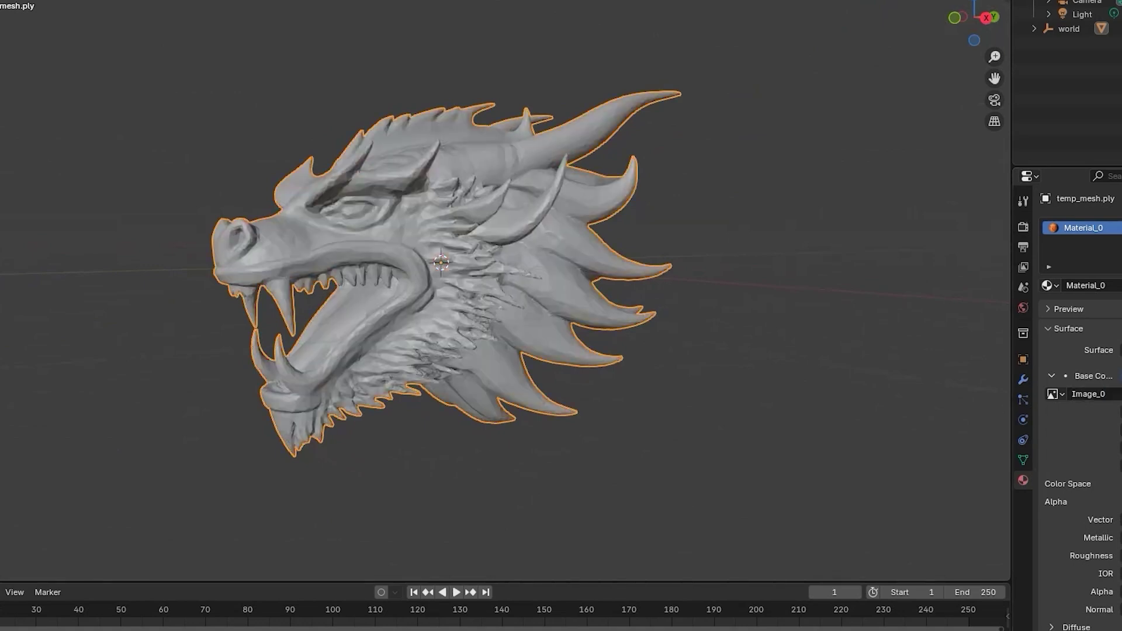
left_click(1088, 394)
key("Return")
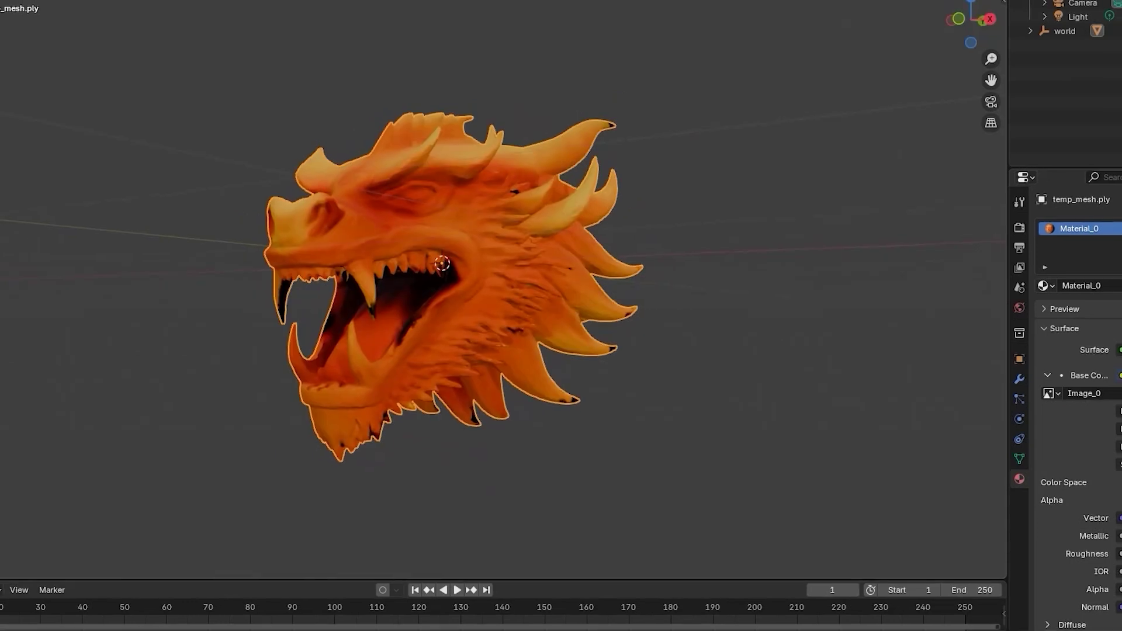
left_click_drag(970, 20, 1111, 20)
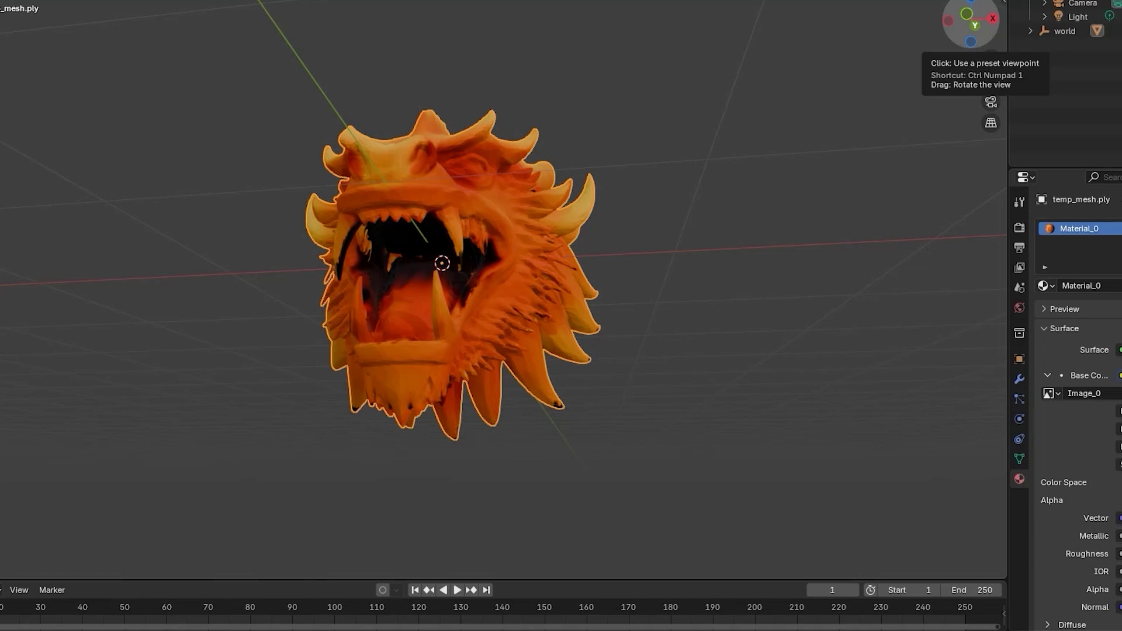
left_click_drag(975, 25, 1000, 26)
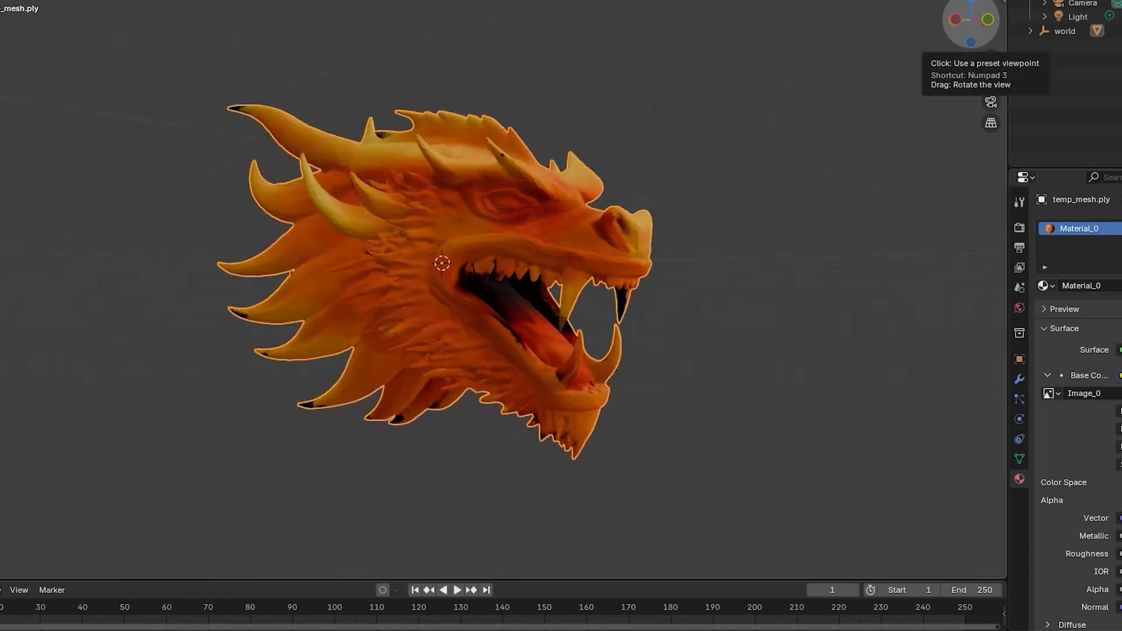